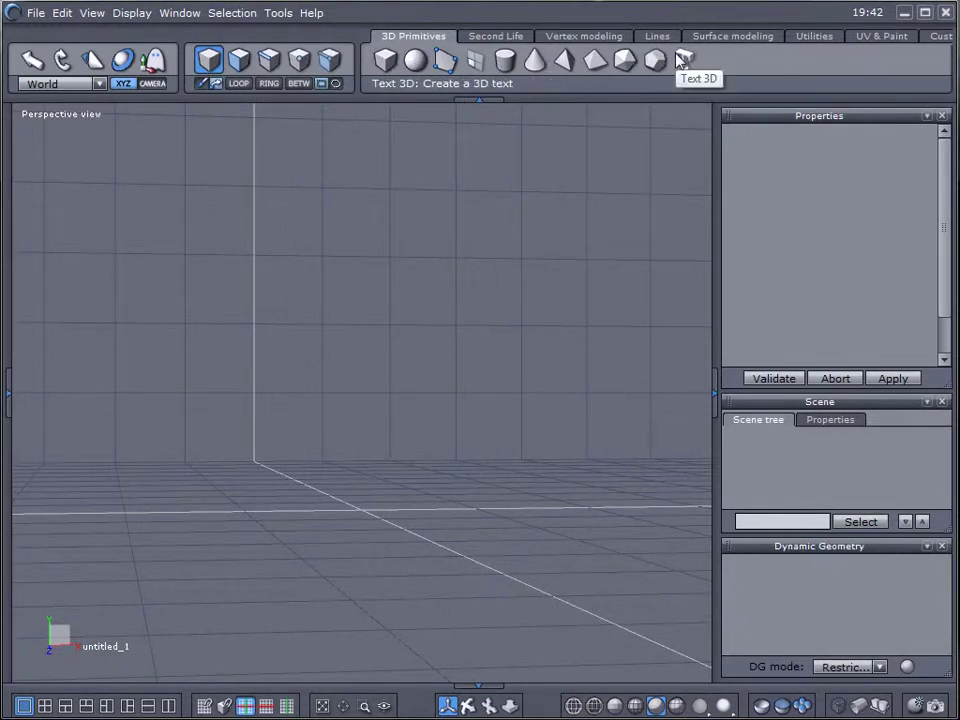
# Create a cube about 3.87 units on each side in the empty scene, view it from an angle, and delete it
pyautogui.click(390, 64)
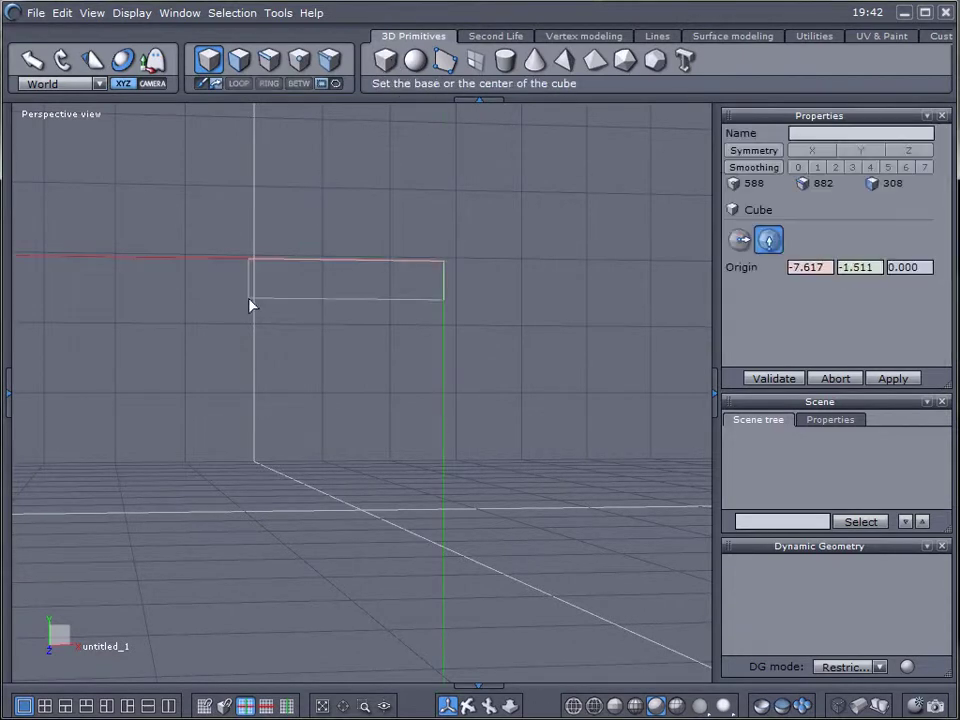
pyautogui.click(251, 308)
pyautogui.click(349, 370)
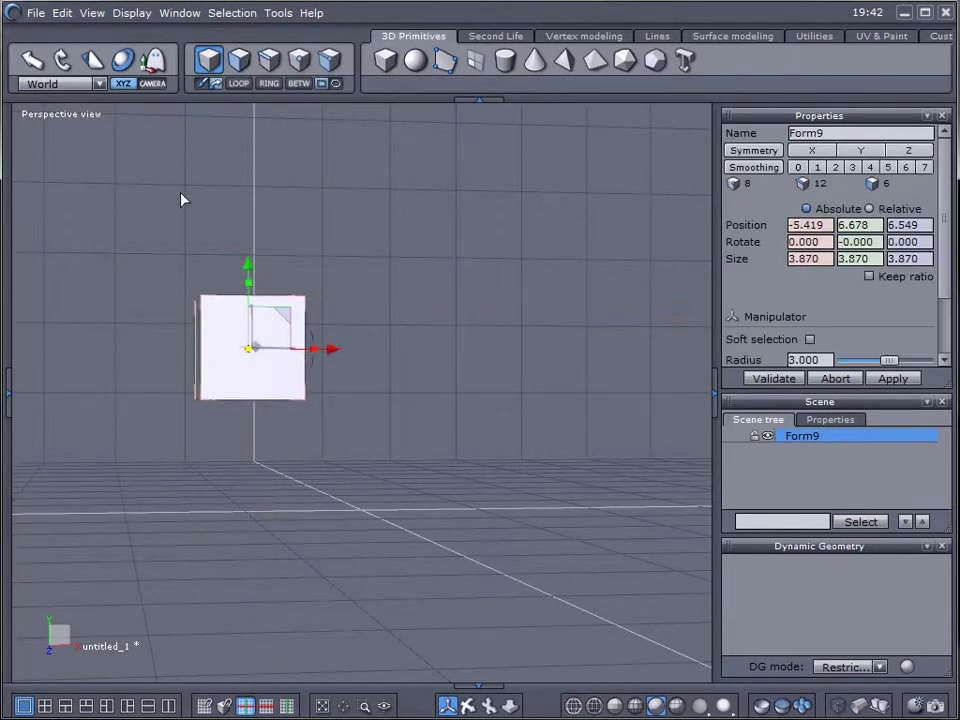
pyautogui.moveTo(463, 365); pyautogui.dragTo(482, 448, button='middle')
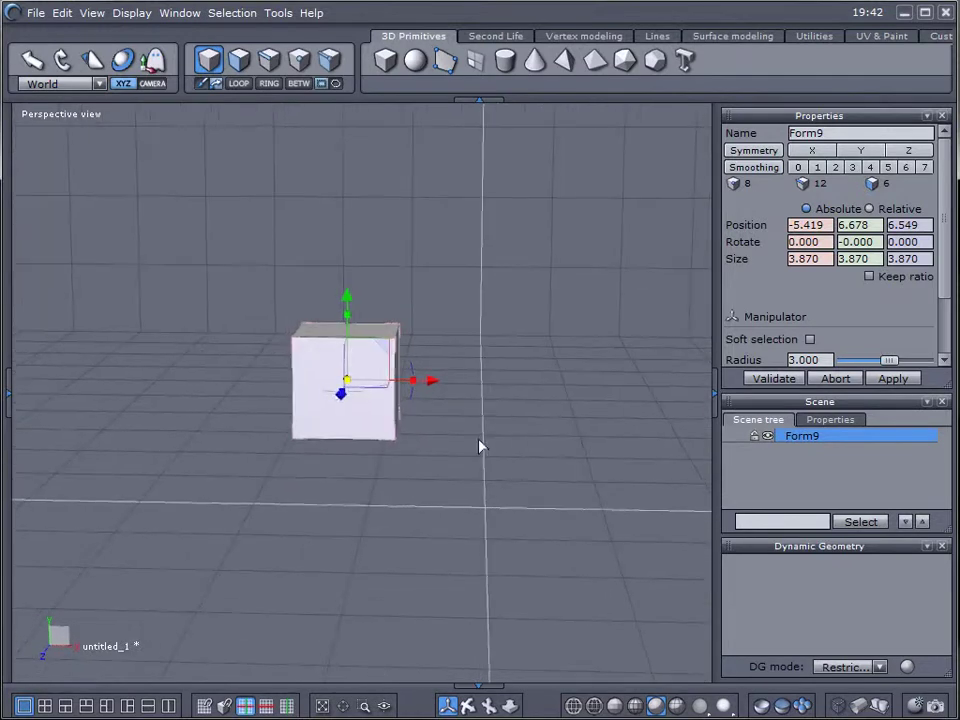
pyautogui.moveTo(288, 467); pyautogui.dragTo(386, 484, button='middle')
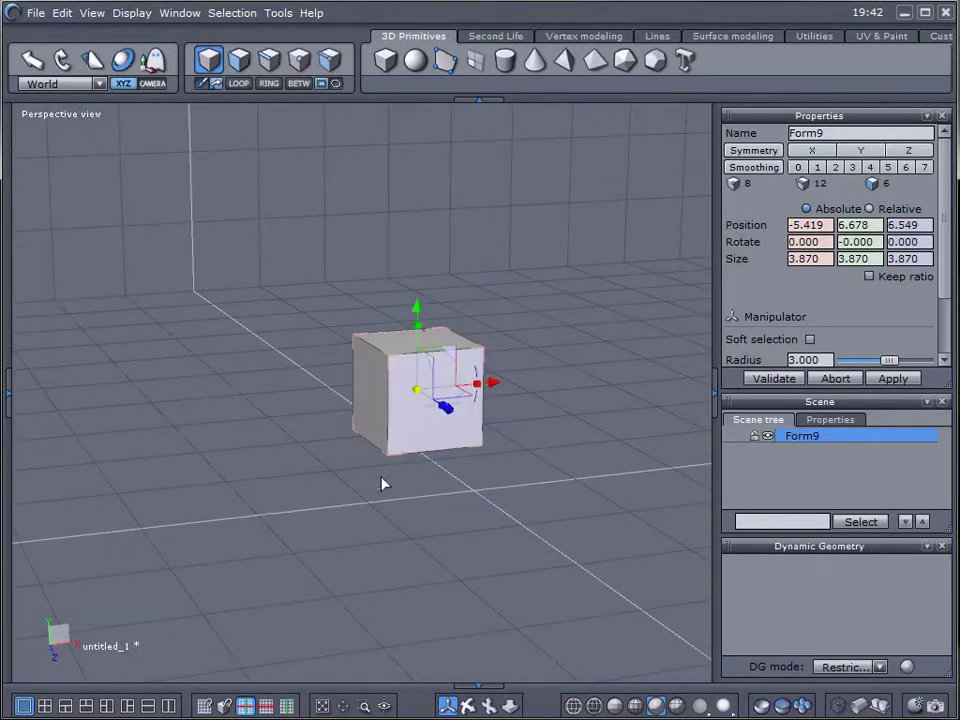
pyautogui.press('Delete')
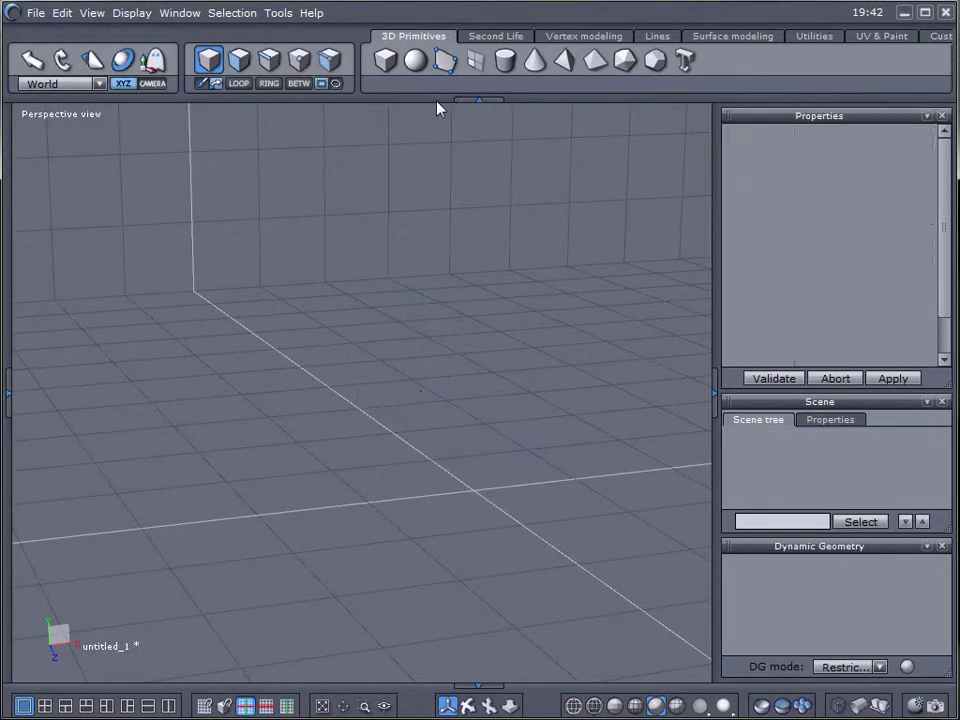
# Draw an upright cylinder about 6.5 units in diameter and about 4.2 units high
pyautogui.click(515, 63)
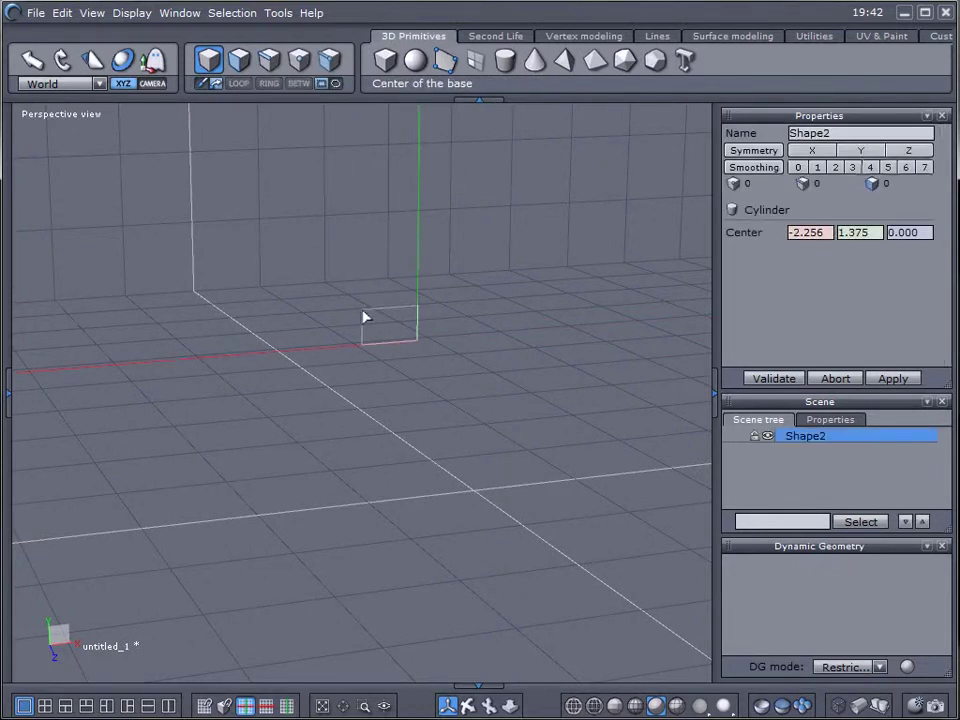
pyautogui.click(313, 262)
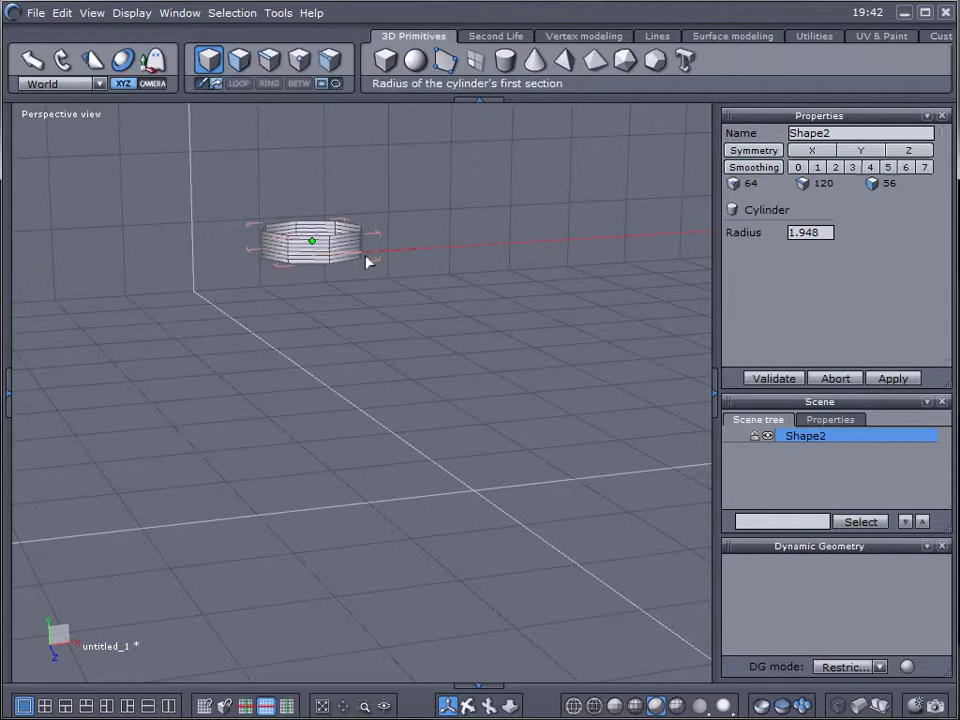
pyautogui.click(398, 265)
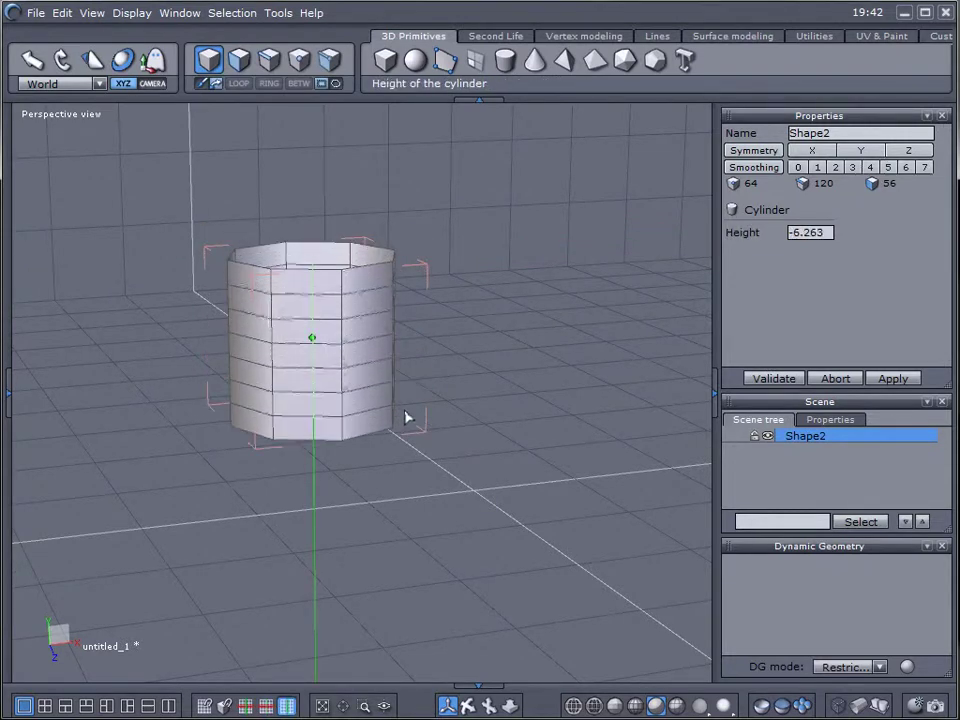
pyautogui.click(418, 364)
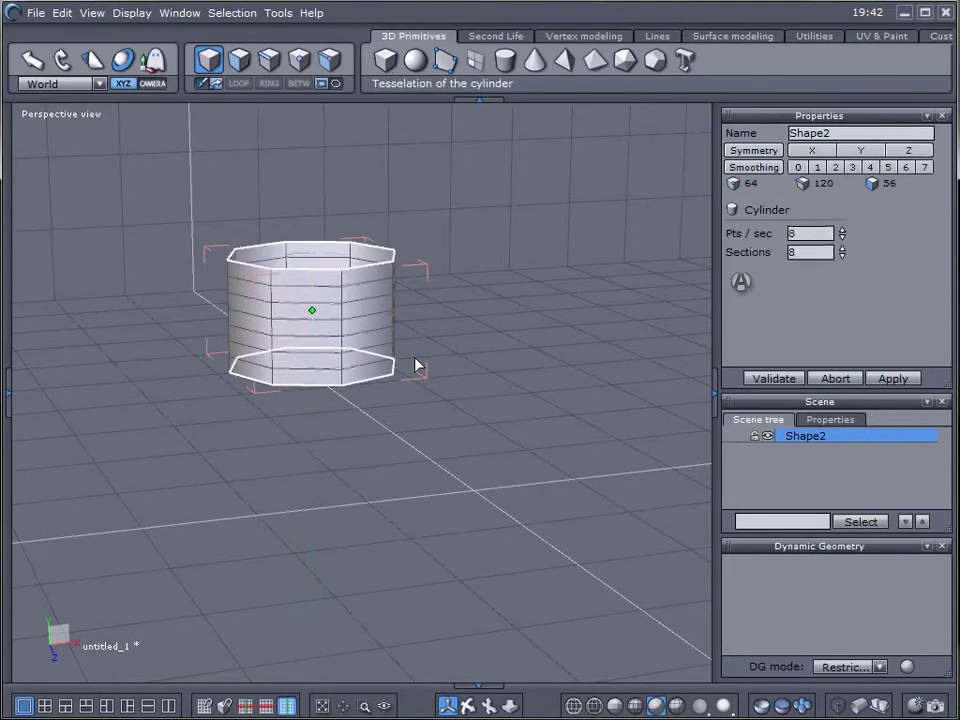
# Close both open ends of the cylinder and set its tessellation to 24 points per section and 24 sections
pyautogui.click(341, 262)
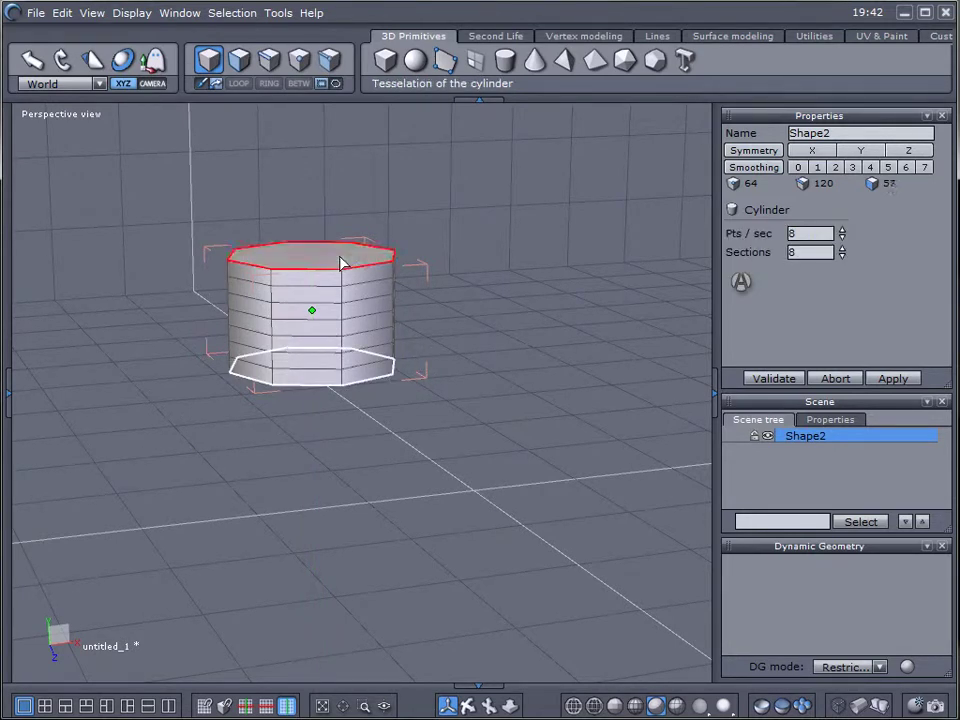
pyautogui.click(327, 378)
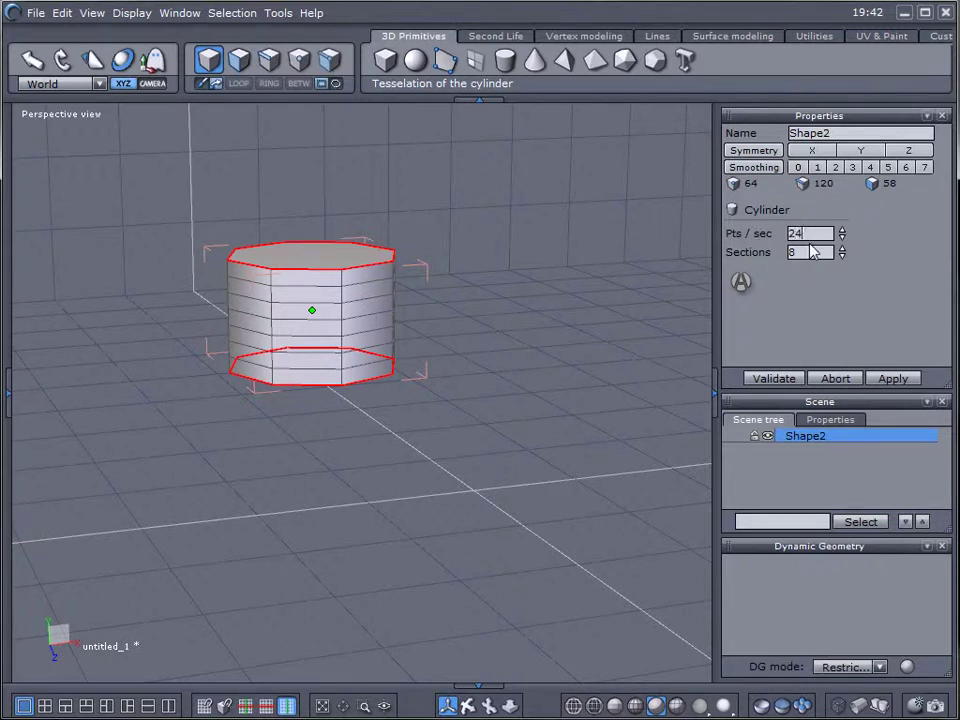
pyautogui.press('Tab')
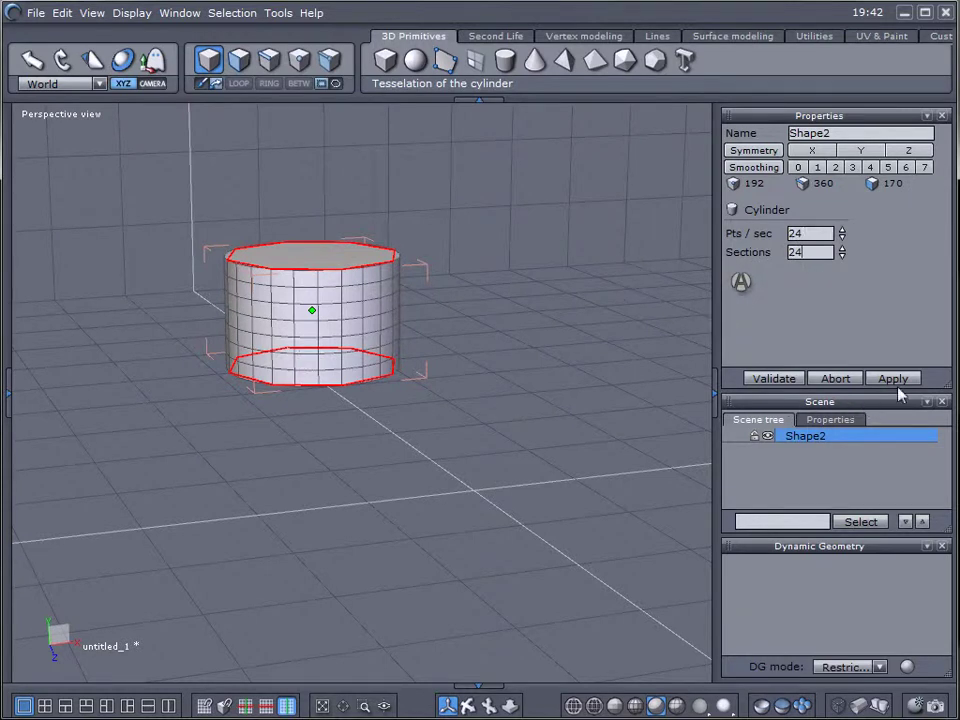
pyautogui.click(779, 379)
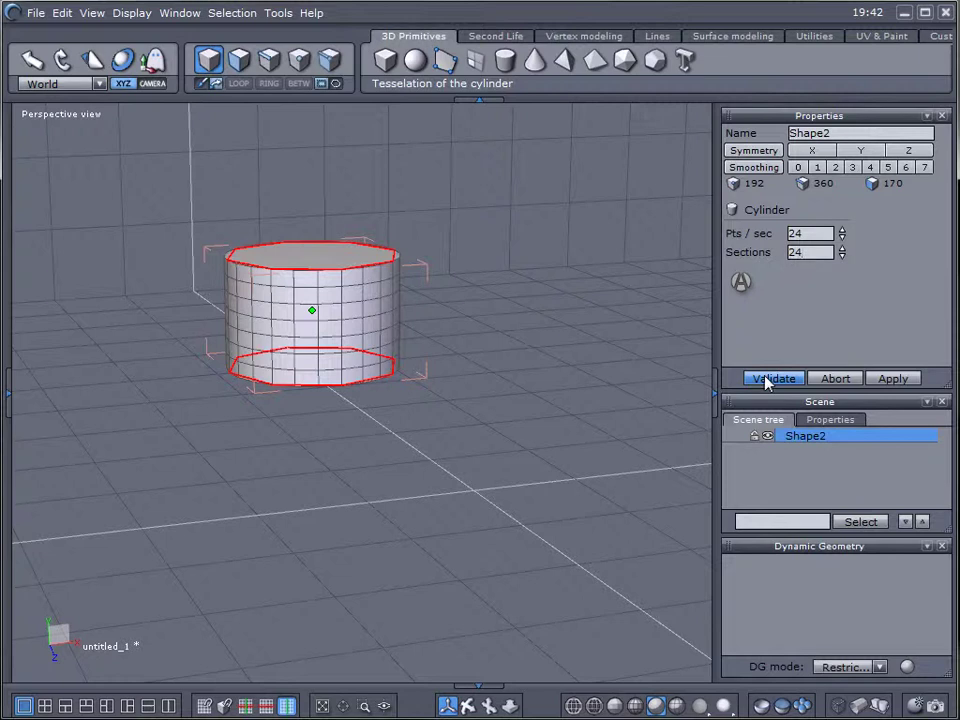
pyautogui.click(770, 379)
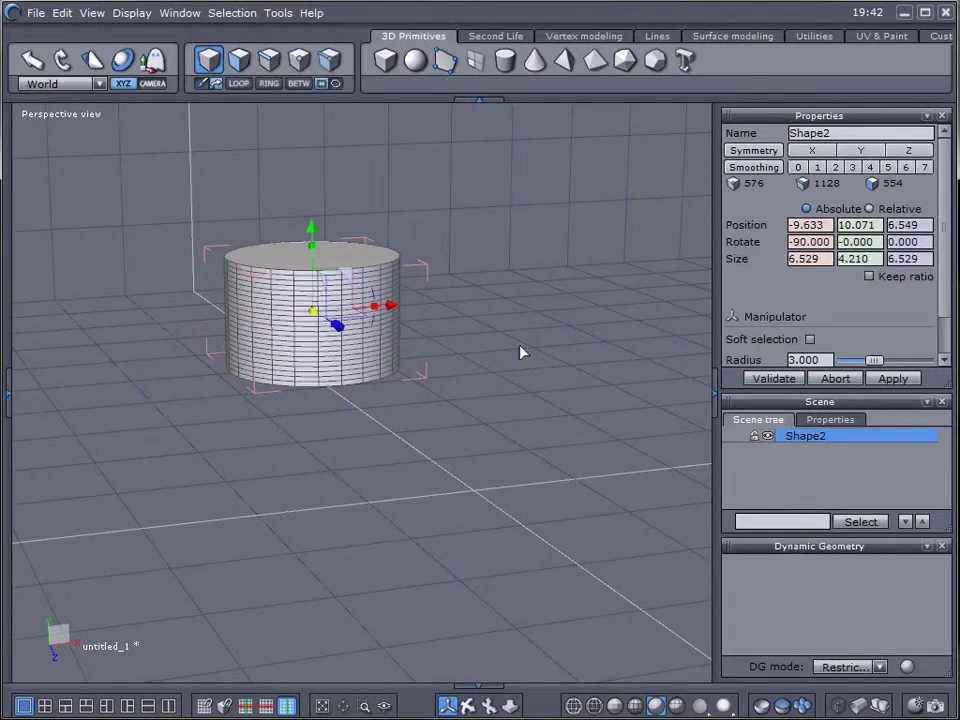
# Delete the cylinder
pyautogui.moveTo(521, 351); pyautogui.dragTo(484, 328, button='right')
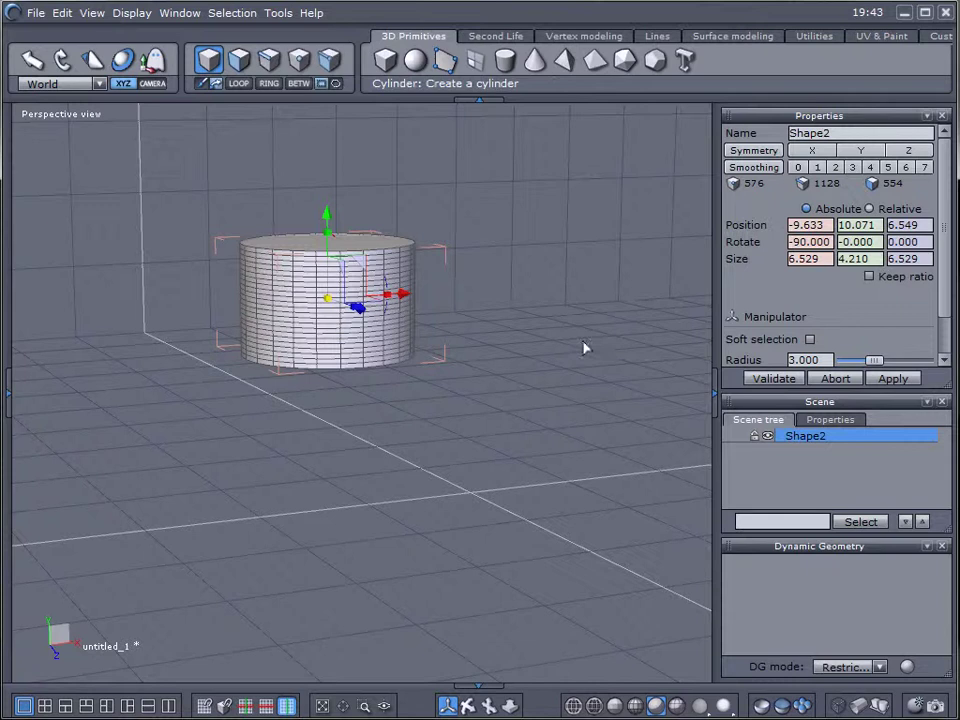
pyautogui.press('Delete')
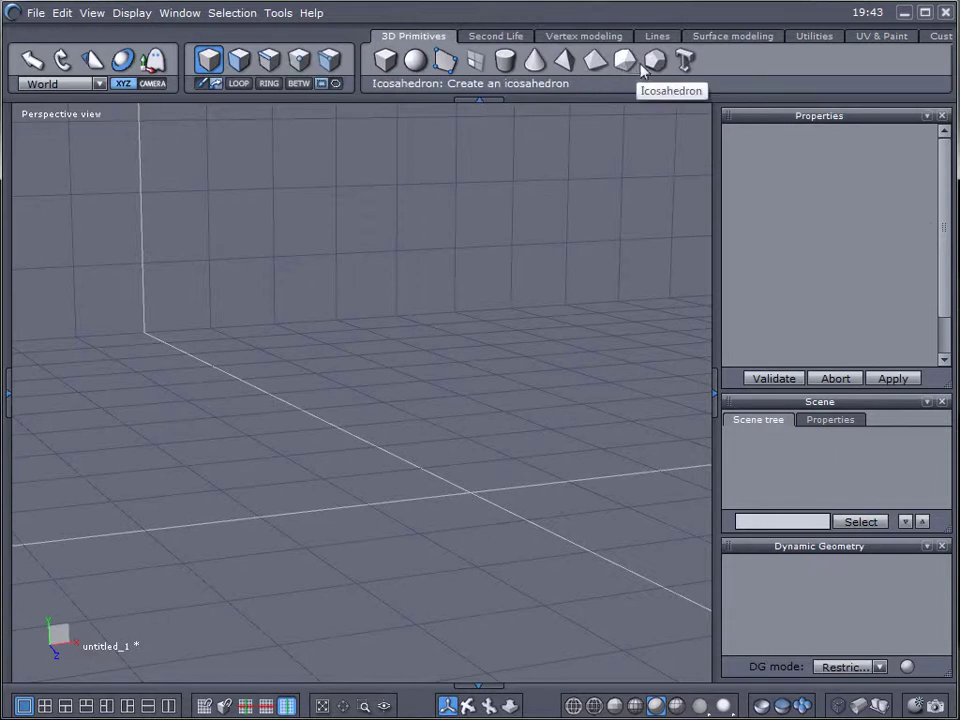
# Draw a flat Facet point by point in the shape of the numeral 3, about 9.8 by 11.5 units, and validate it
pyautogui.click(445, 62)
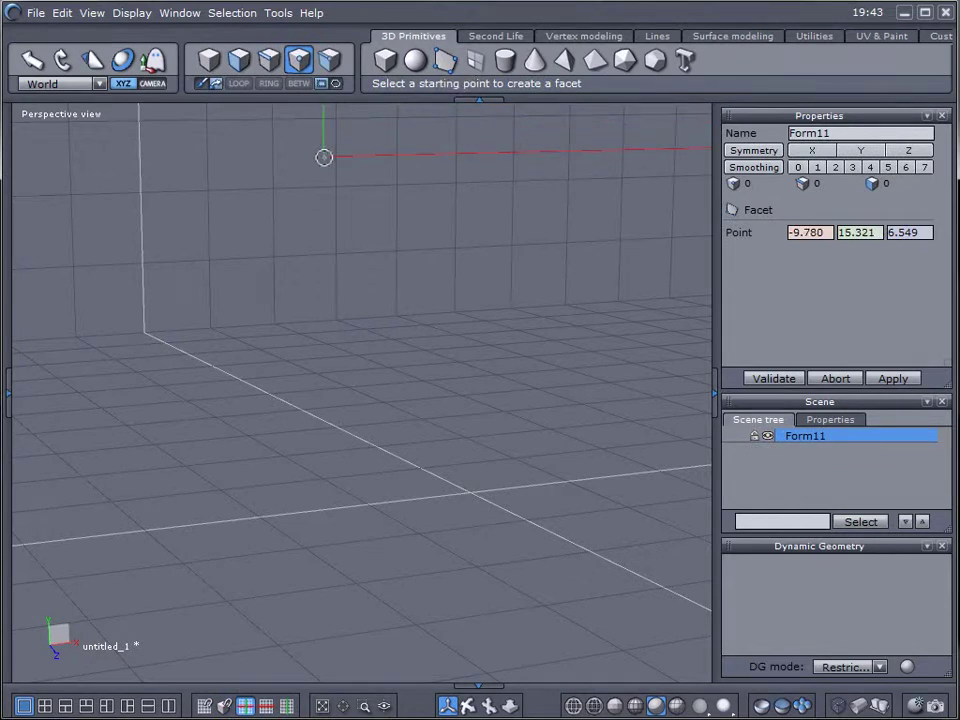
pyautogui.click(324, 157)
pyautogui.click(369, 133)
pyautogui.click(405, 127)
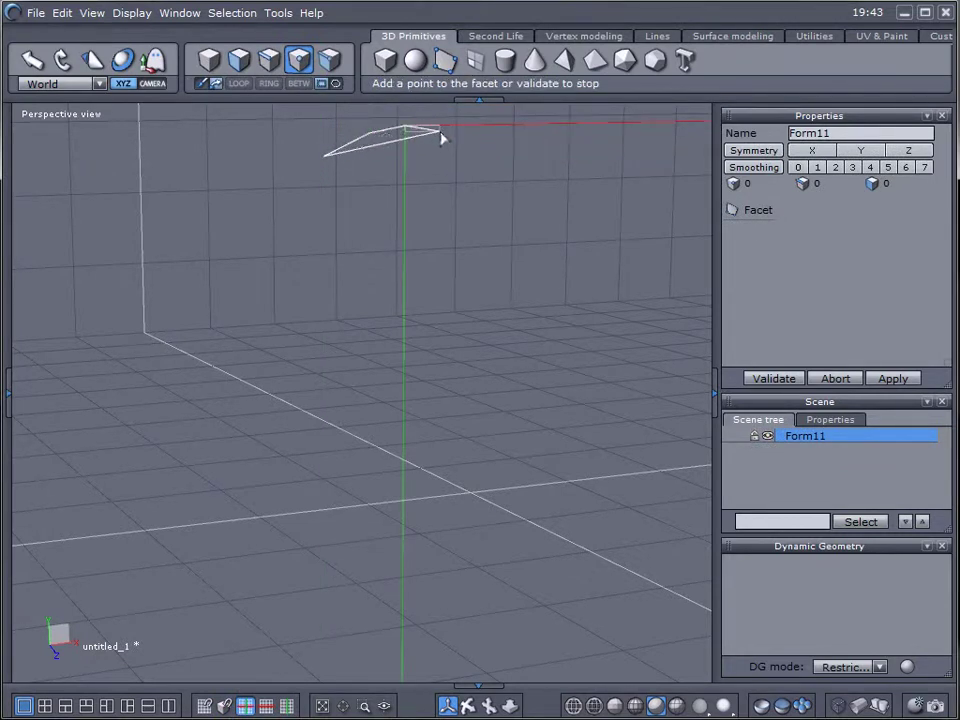
pyautogui.click(440, 132)
pyautogui.click(468, 156)
pyautogui.click(494, 183)
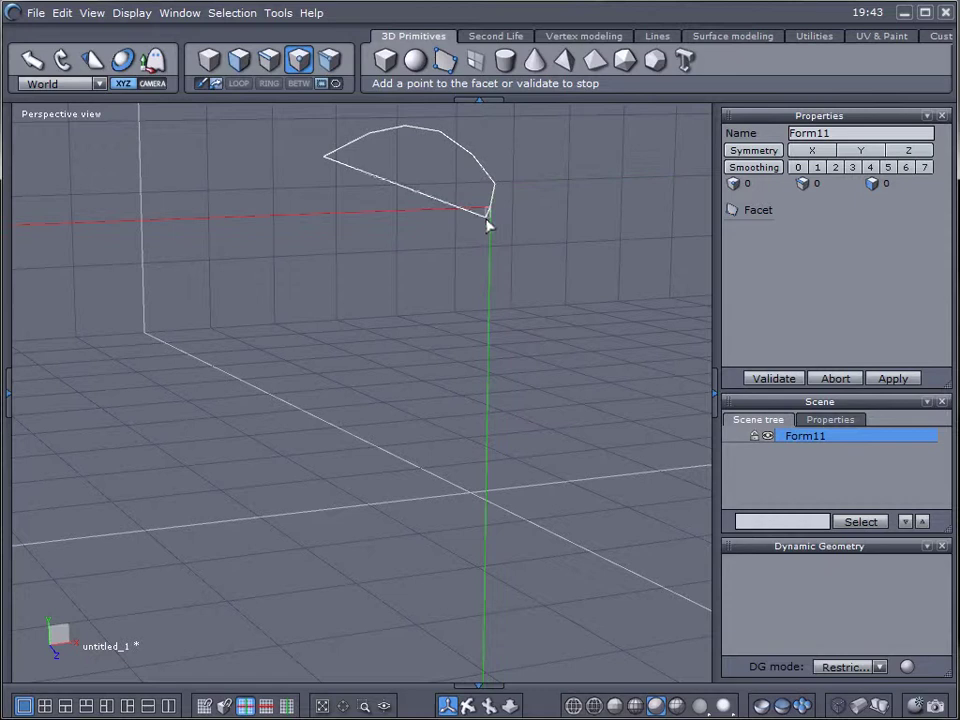
pyautogui.click(488, 211)
pyautogui.click(473, 238)
pyautogui.click(479, 282)
pyautogui.click(526, 305)
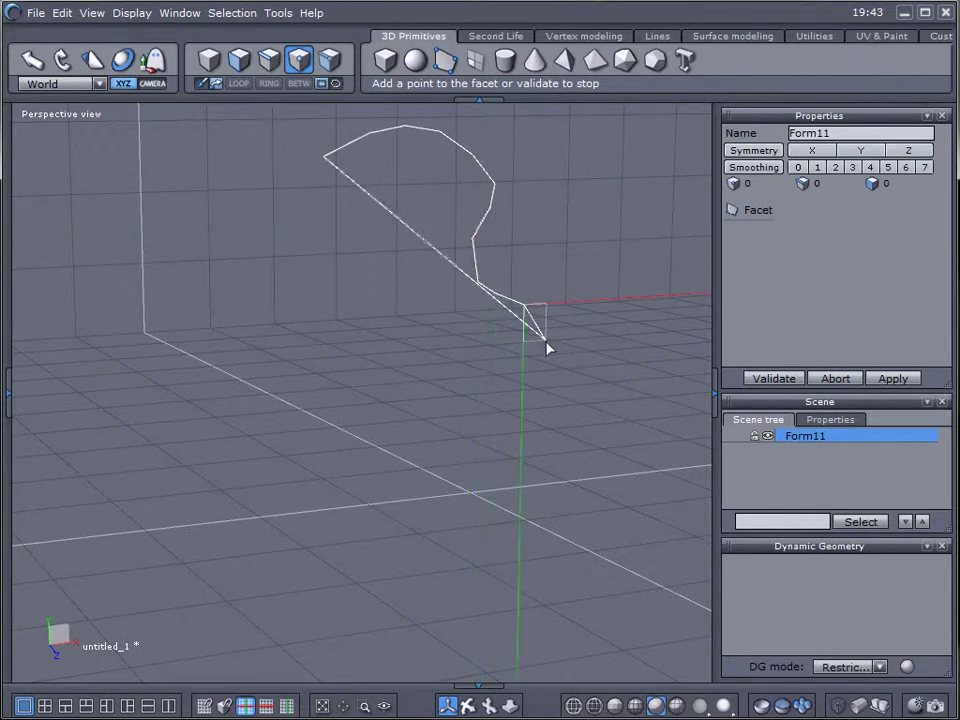
pyautogui.click(545, 355)
pyautogui.click(530, 397)
pyautogui.click(433, 422)
pyautogui.click(377, 424)
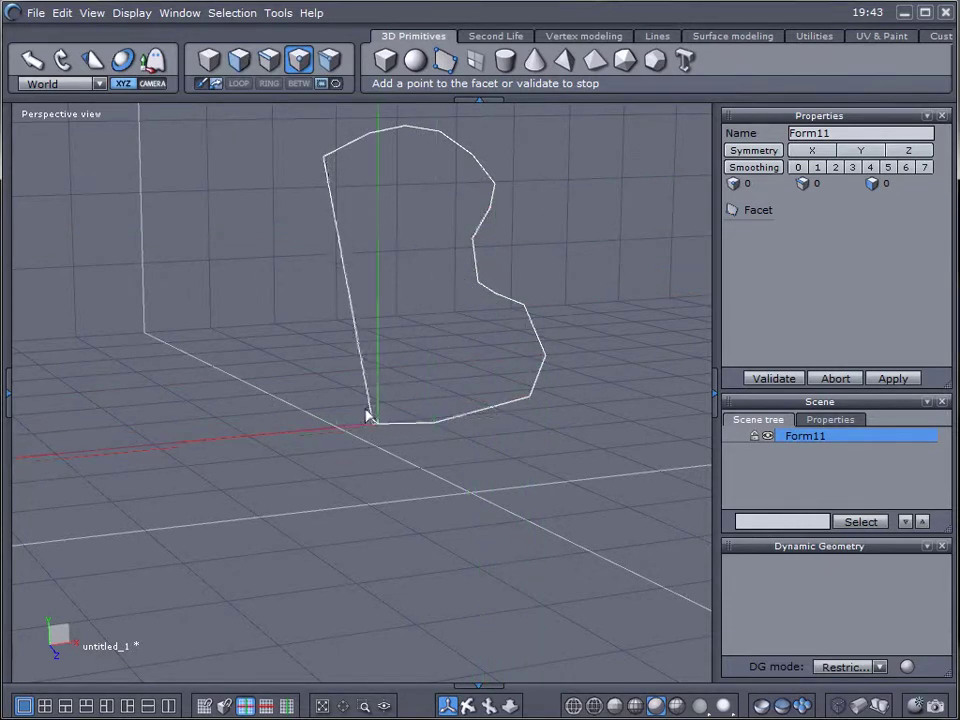
pyautogui.click(319, 387)
pyautogui.click(324, 354)
pyautogui.click(378, 350)
pyautogui.click(432, 366)
pyautogui.click(468, 350)
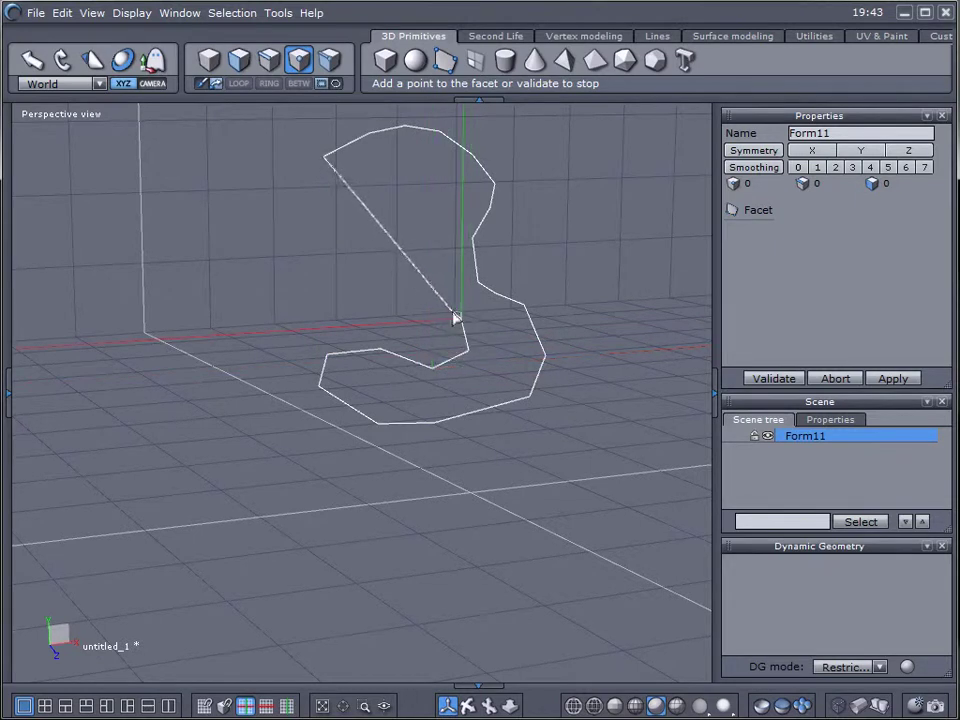
pyautogui.click(456, 316)
pyautogui.click(427, 300)
pyautogui.click(368, 298)
pyautogui.click(338, 278)
pyautogui.click(358, 255)
pyautogui.click(400, 254)
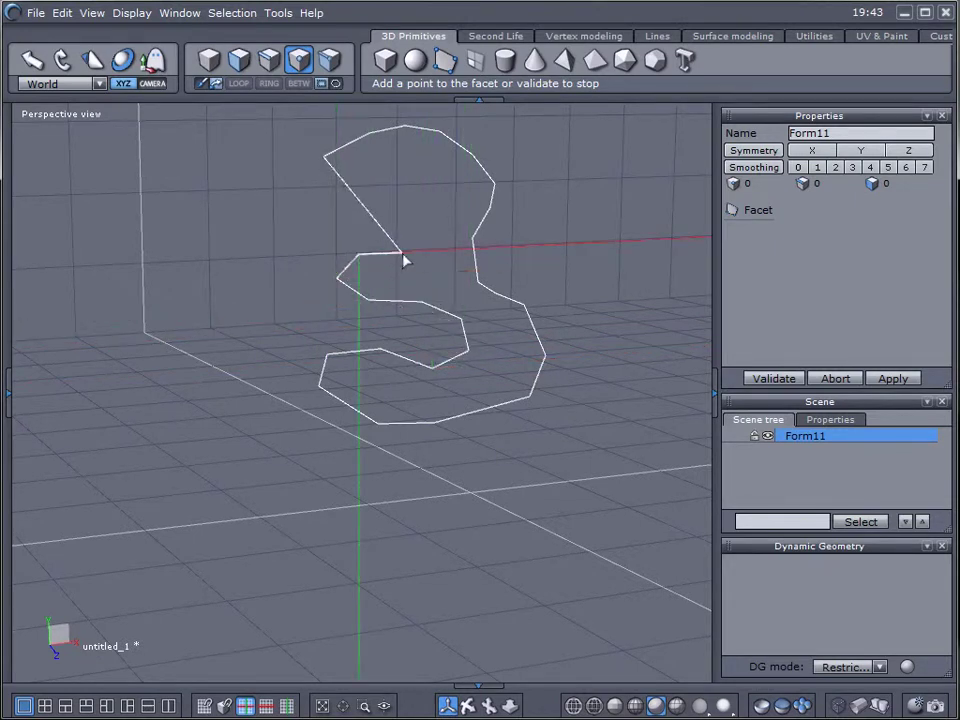
pyautogui.click(460, 211)
pyautogui.click(440, 172)
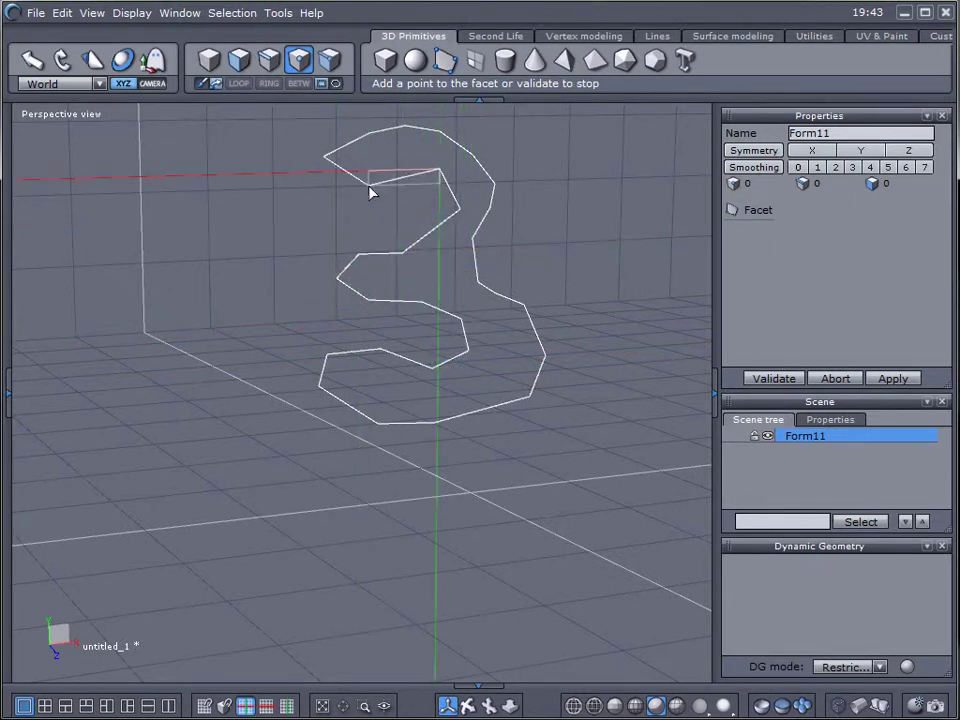
pyautogui.click(369, 186)
pyautogui.doubleClick(321, 201)
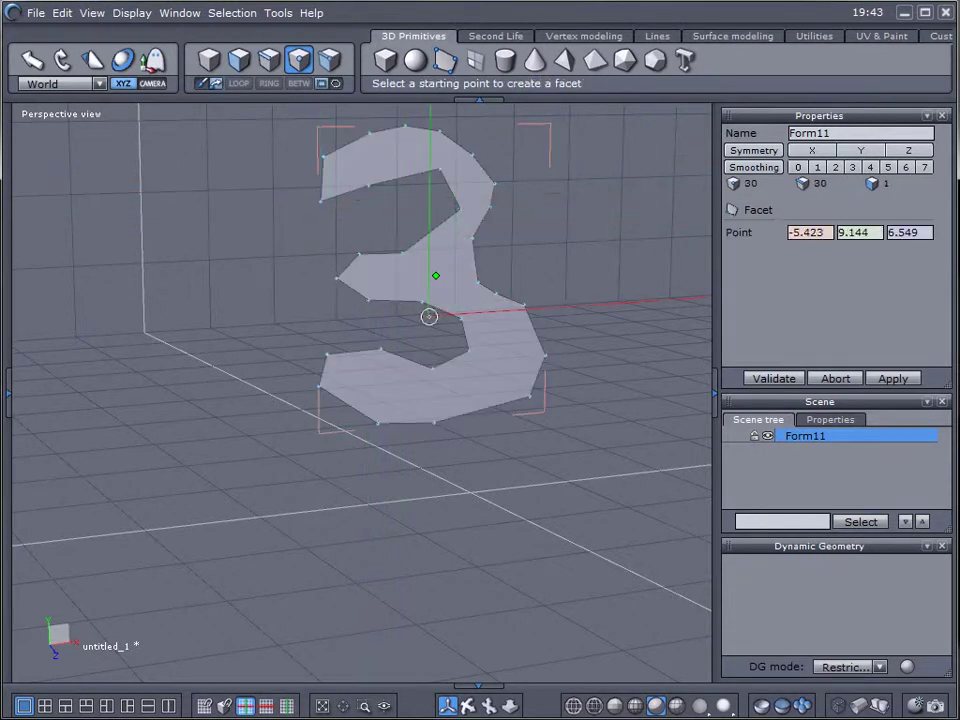
pyautogui.moveTo(428, 316); pyautogui.dragTo(644, 350, button='middle')
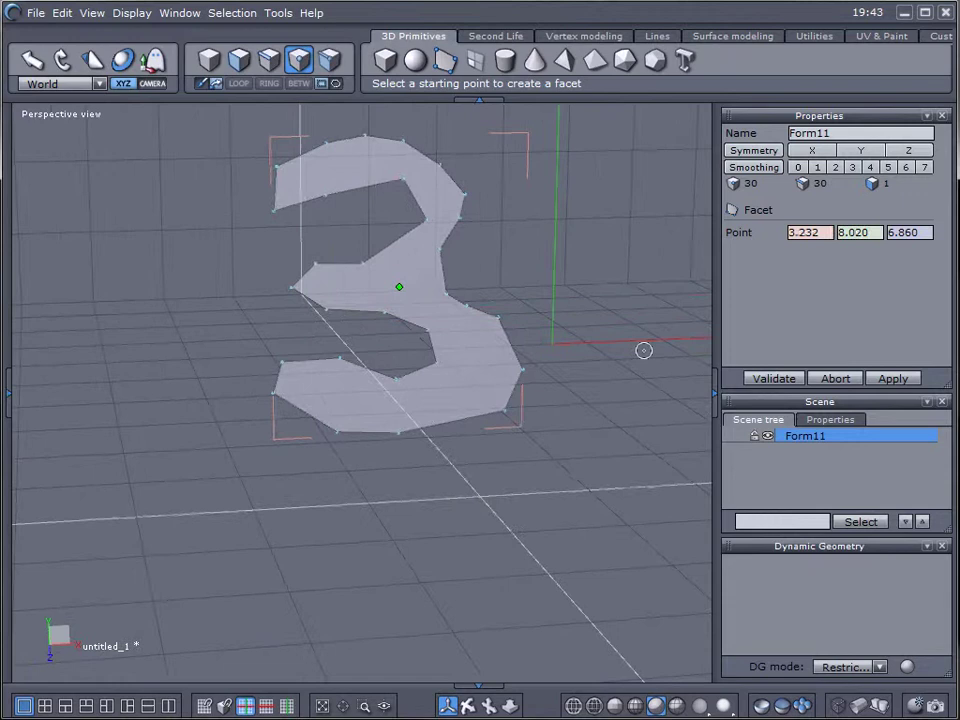
pyautogui.click(775, 379)
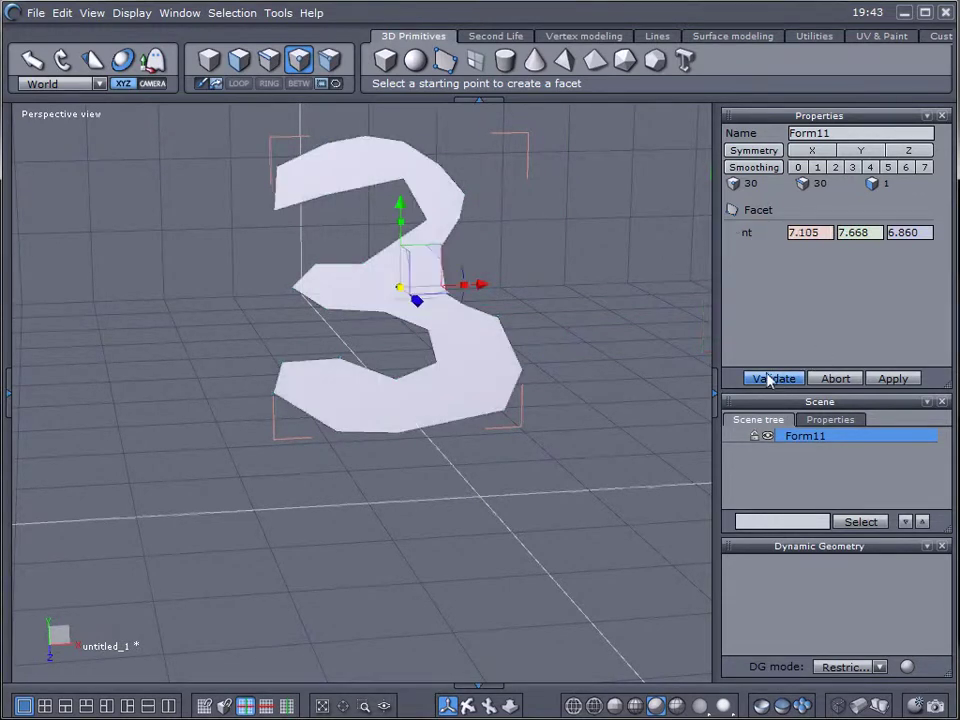
# Inspect the facet shaped like a 3 from the side and delete it
pyautogui.moveTo(236, 257); pyautogui.dragTo(416, 317, button='middle')
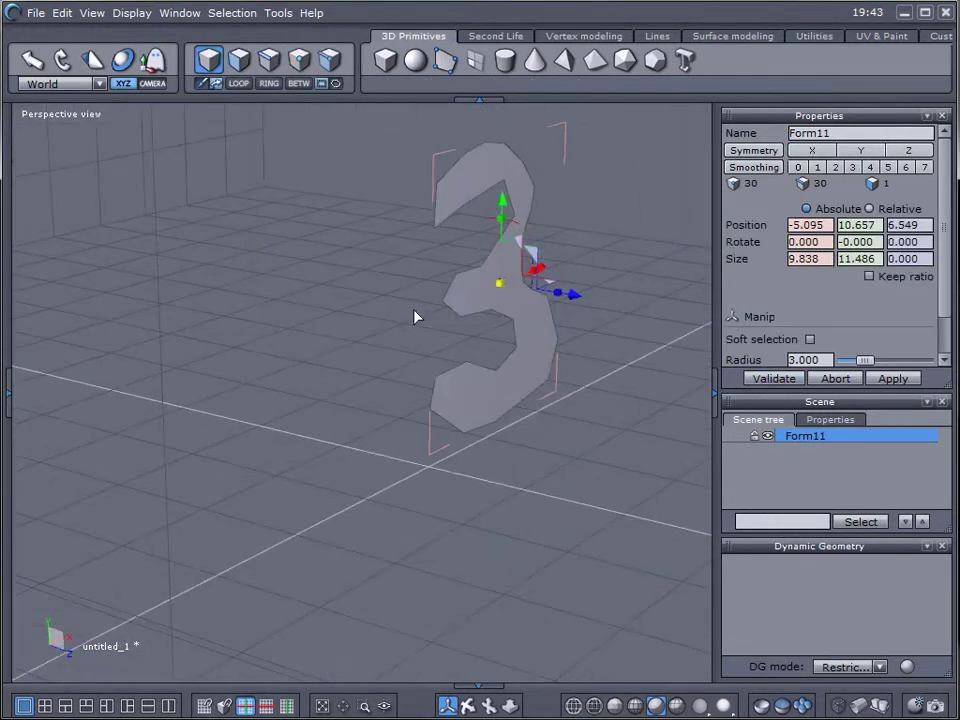
pyautogui.moveTo(560, 326); pyautogui.dragTo(500, 120, button='middle')
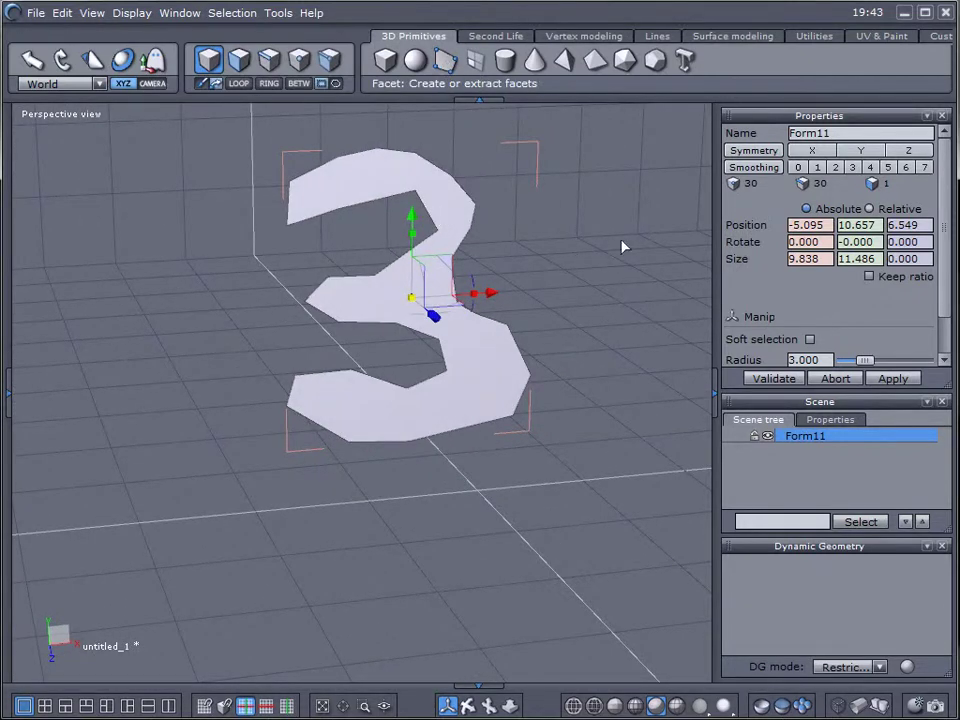
pyautogui.press('Delete')
# Create a cube about 4.27 units on each side
pyautogui.click(386, 62)
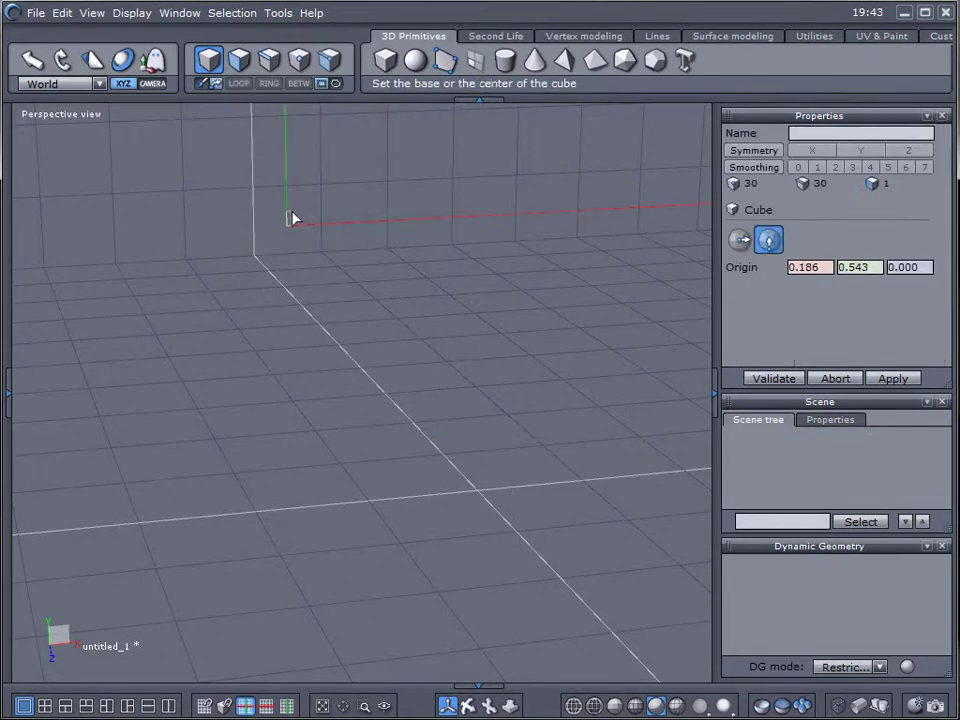
pyautogui.moveTo(289, 268); pyautogui.dragTo(405, 264)
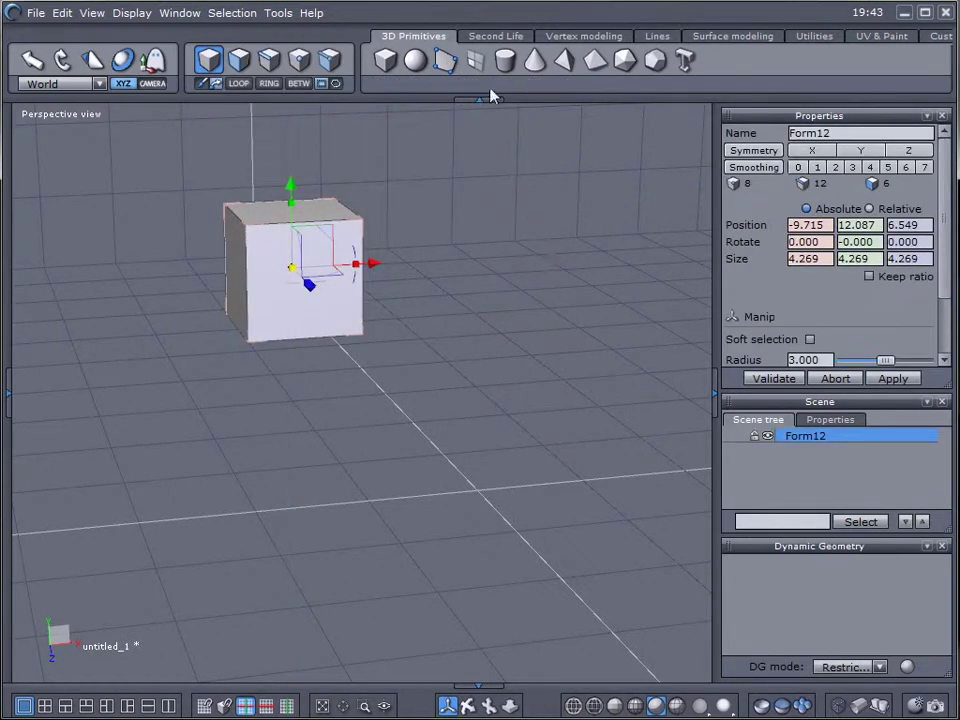
# Draw an irregular five-sided Facet beside the cube as part of the same object, and leave the Facet tool
pyautogui.moveTo(516, 285); pyautogui.dragTo(486, 218, button='middle')
pyautogui.click(445, 60)
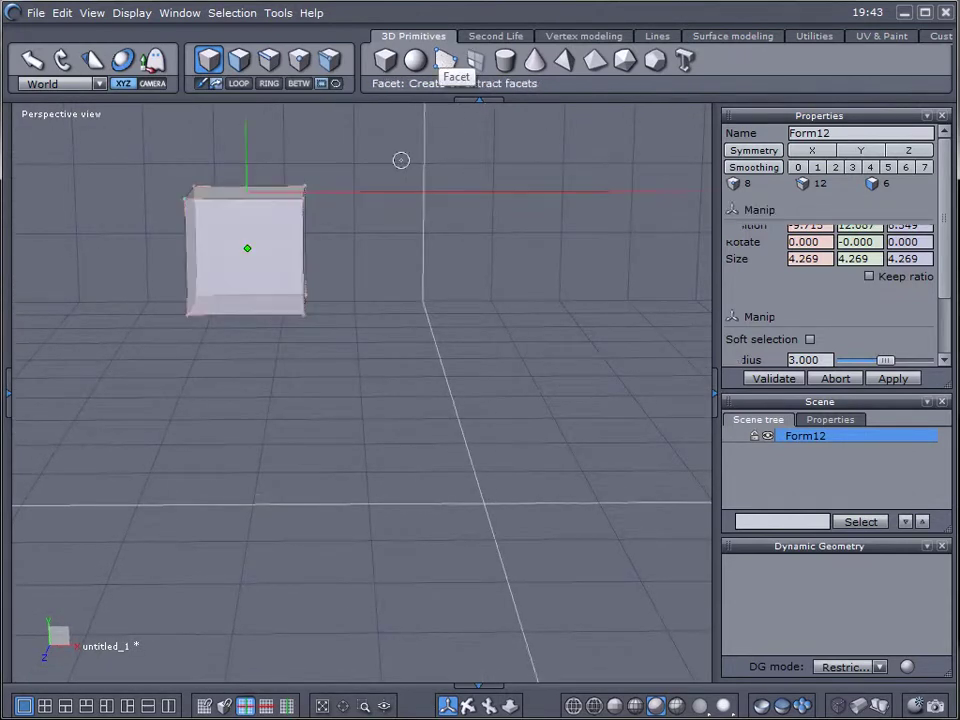
pyautogui.click(392, 162)
pyautogui.click(459, 159)
pyautogui.click(489, 205)
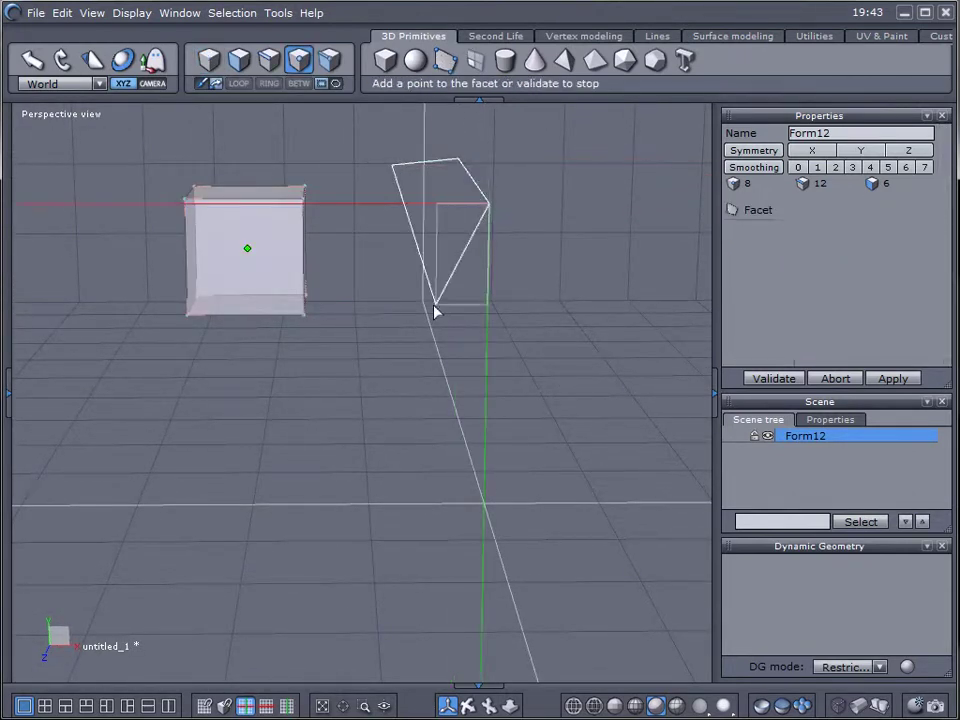
pyautogui.click(436, 304)
pyautogui.click(363, 252)
pyautogui.press('Return')
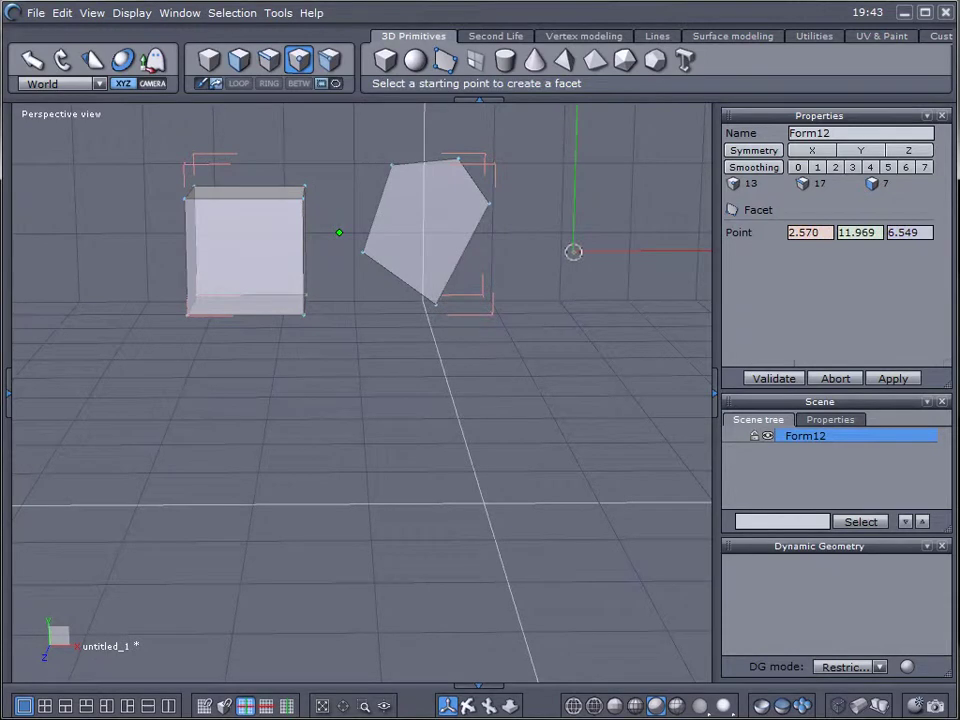
pyautogui.press('Escape')
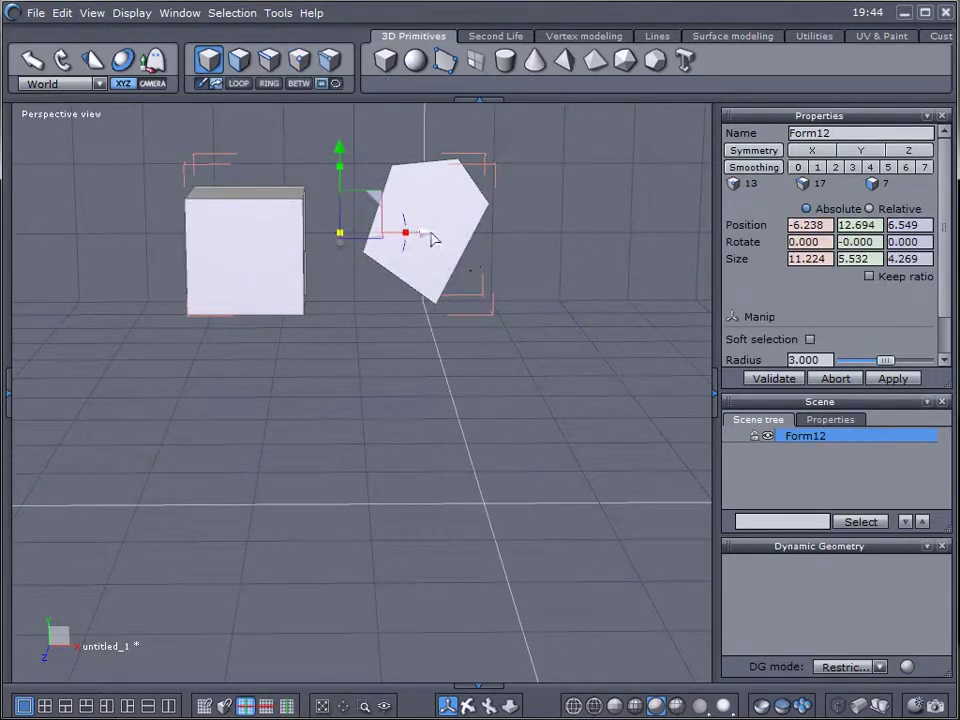
# Move the combined cube and facet object along the X axis to about -4.17 and delete it
pyautogui.moveTo(432, 237); pyautogui.dragTo(483, 263)
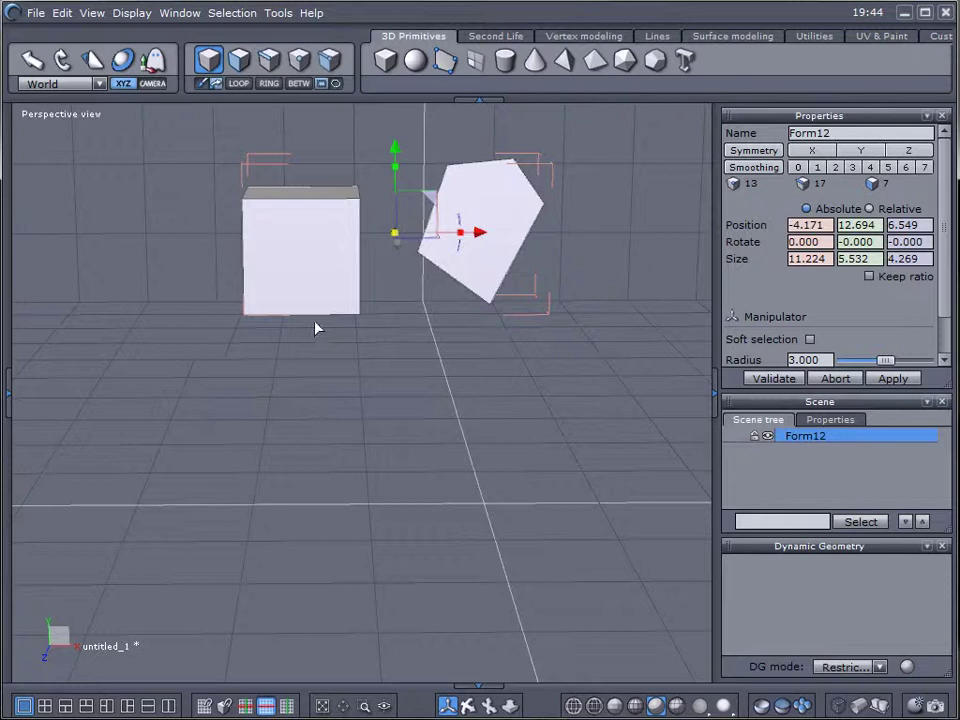
pyautogui.press('Delete')
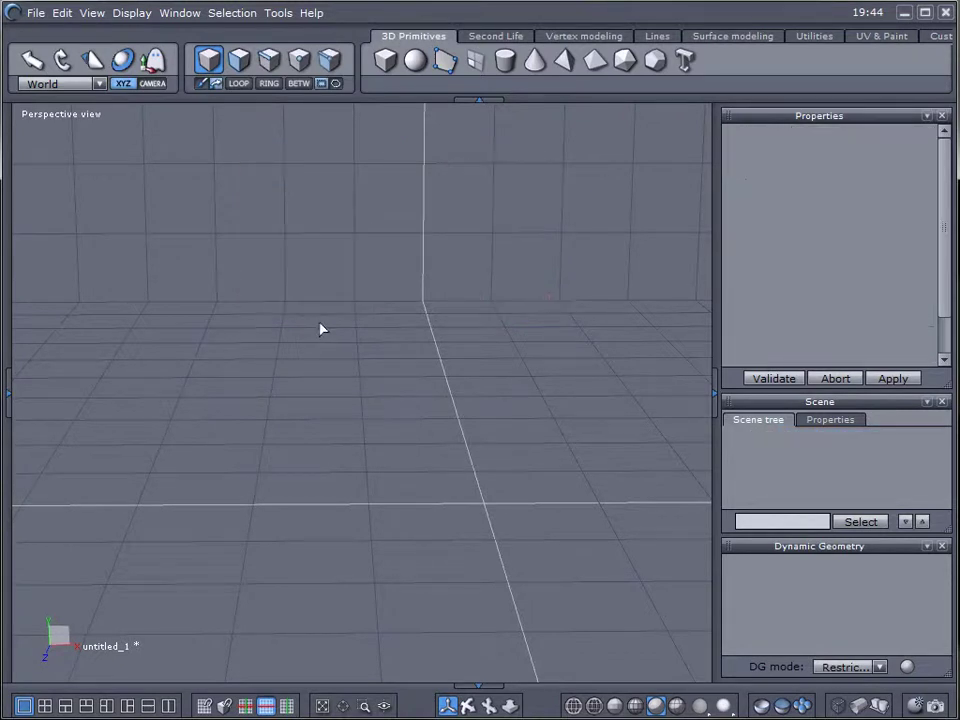
# Create a cube about 3.3 units on each side and deselect it
pyautogui.click(387, 62)
pyautogui.moveTo(269, 258); pyautogui.dragTo(356, 344)
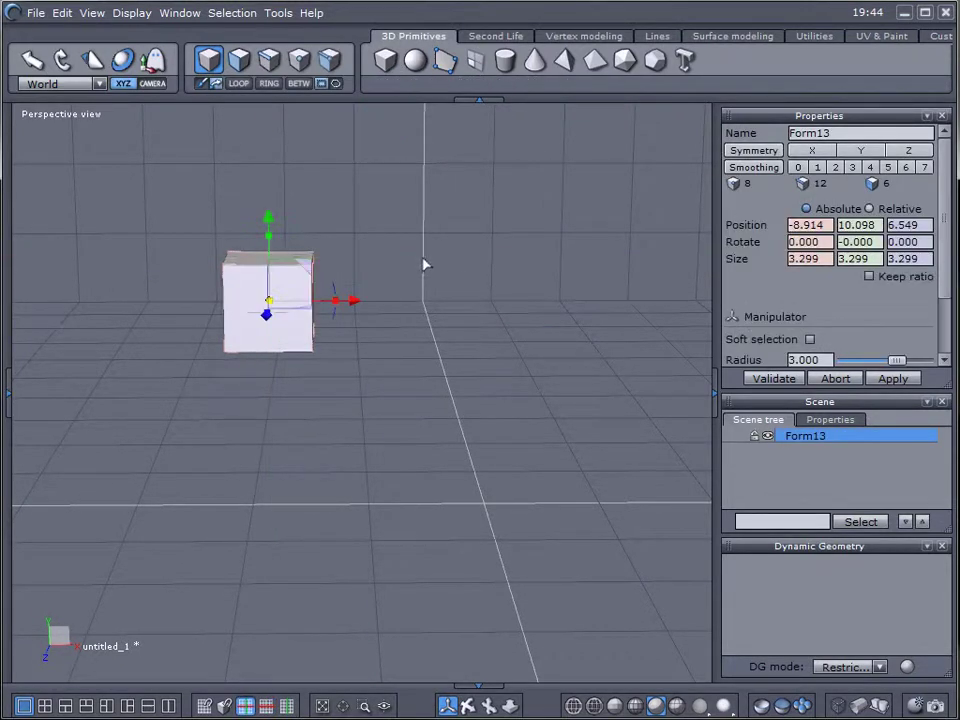
pyautogui.click(447, 62)
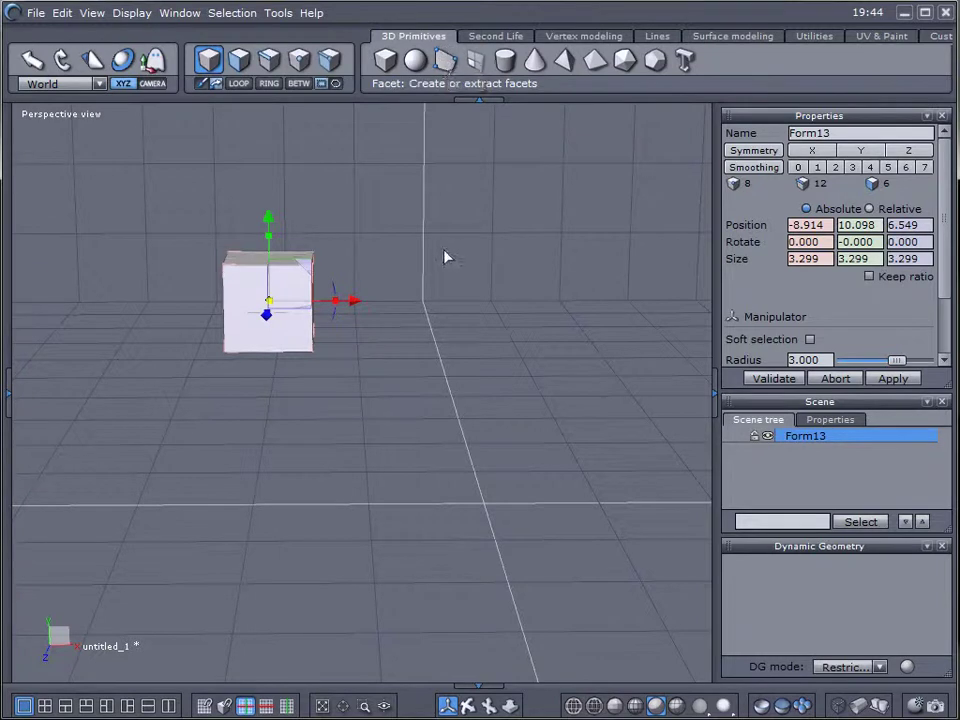
pyautogui.click(446, 257)
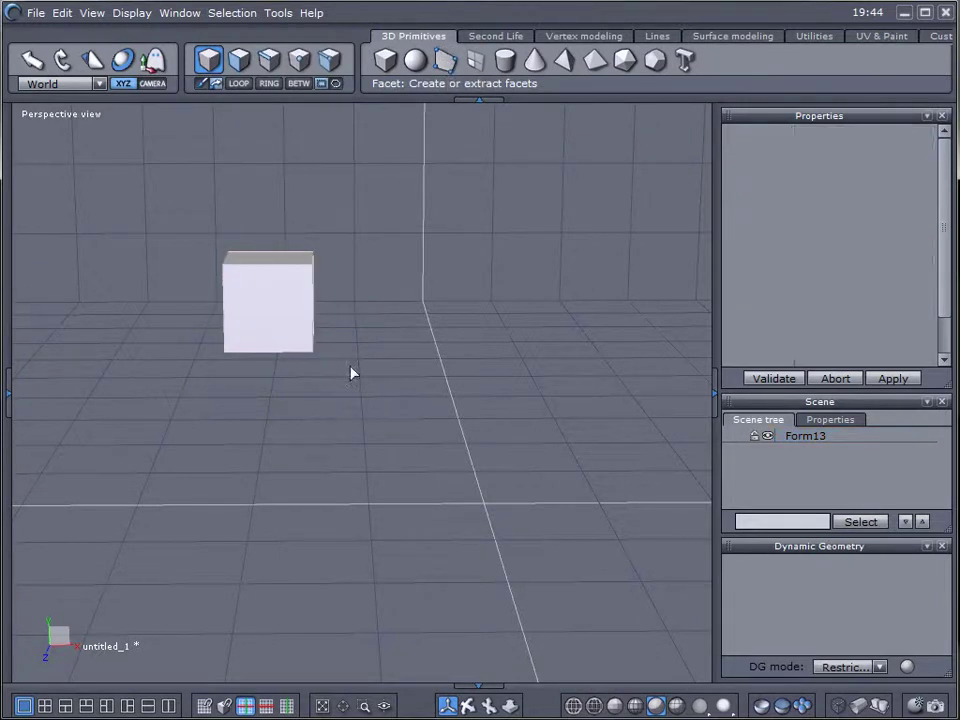
# Draw an irregular six-sided Facet about 5.25 by 8.6 units beside the cube as a separate object and validate it
pyautogui.click(447, 62)
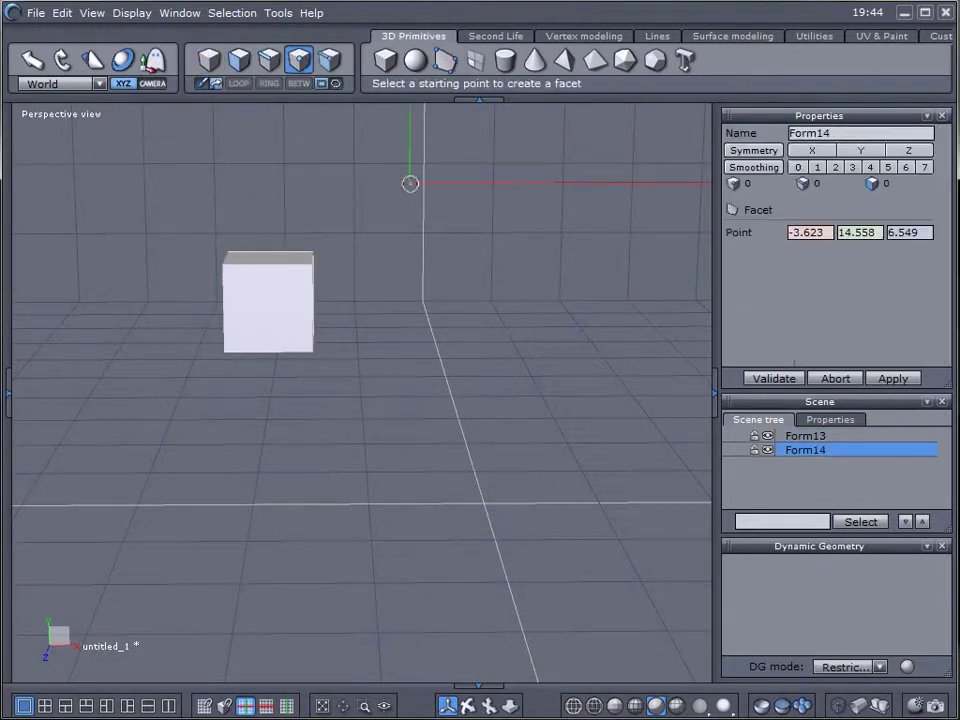
pyautogui.click(406, 183)
pyautogui.click(480, 157)
pyautogui.click(515, 218)
pyautogui.click(524, 300)
pyautogui.click(465, 378)
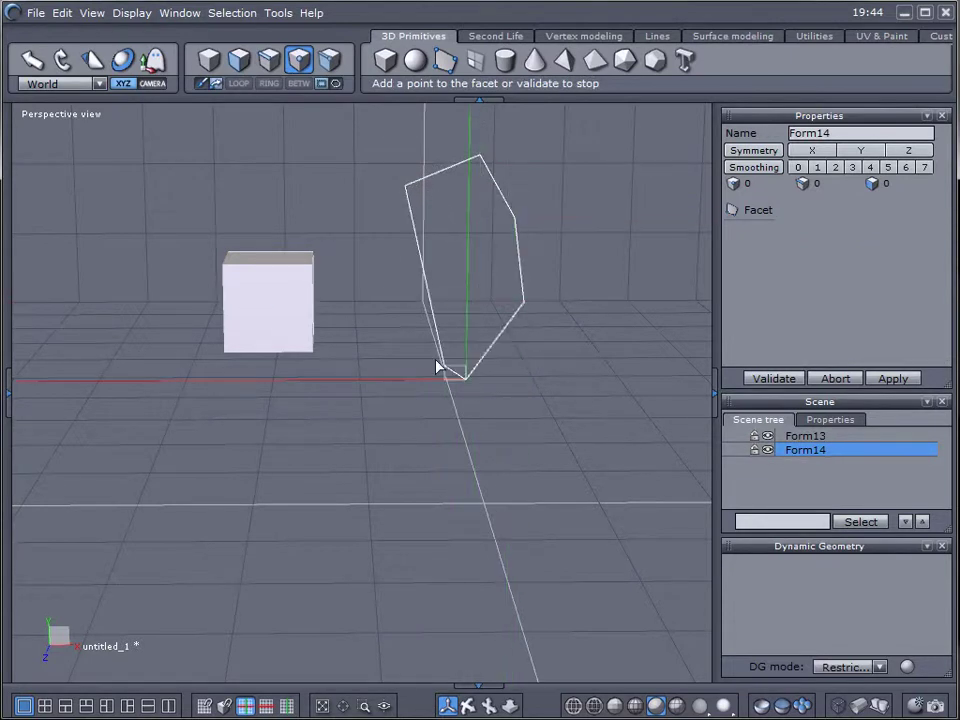
pyautogui.doubleClick(387, 290)
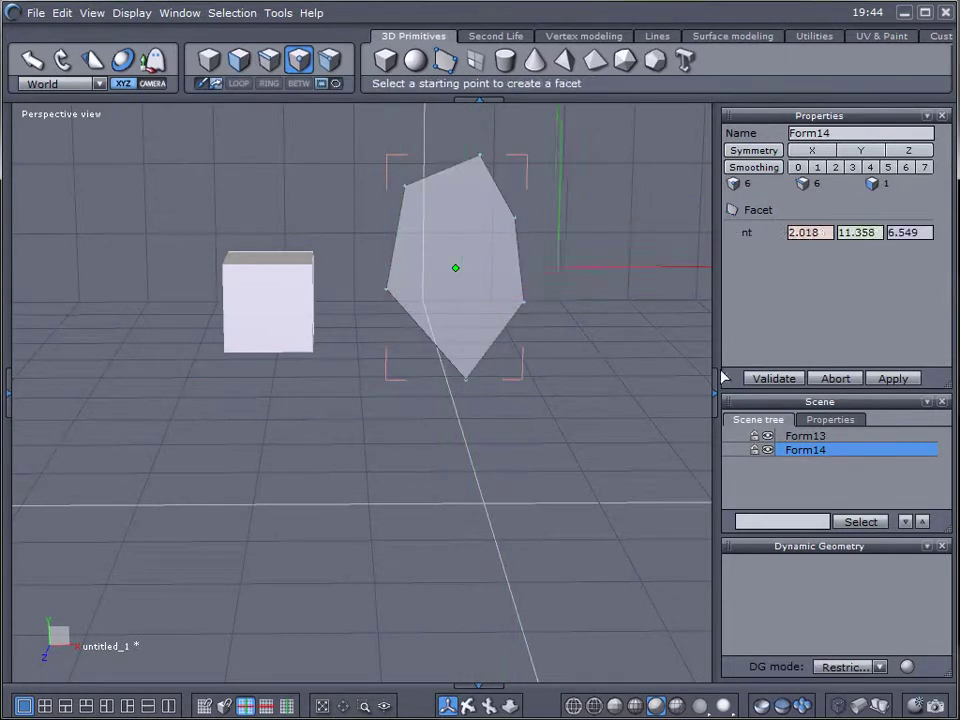
pyautogui.click(752, 378)
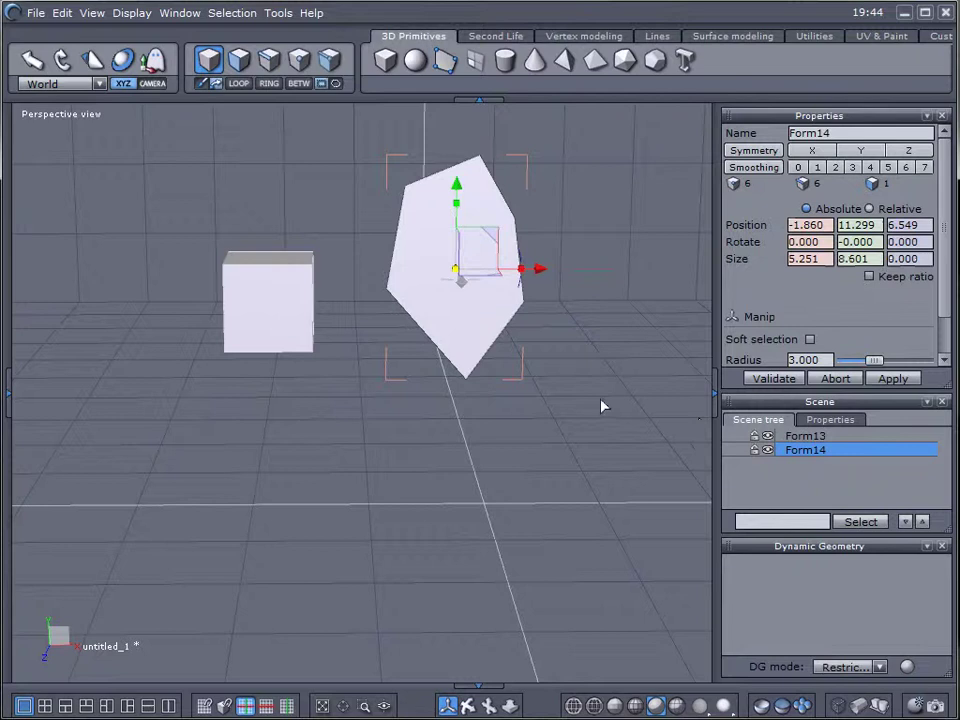
# Move the cube up to about Y 10.73 and the six-sided facet down to about Y 11.16 independently of each other
pyautogui.moveTo(602, 406); pyautogui.dragTo(326, 306, button='middle')
pyautogui.click(310, 293)
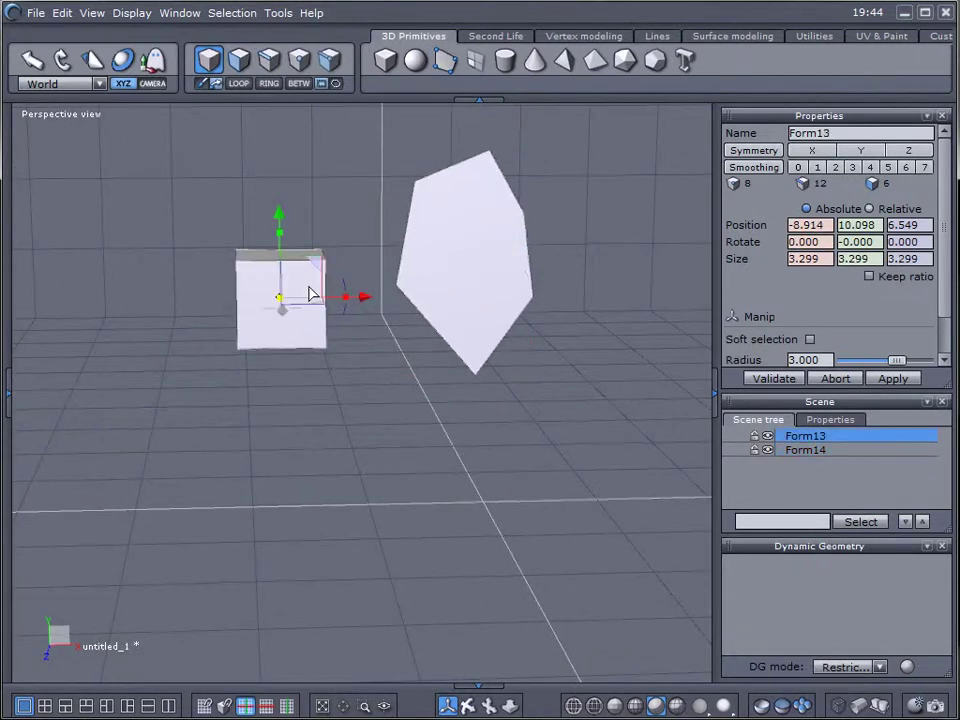
pyautogui.moveTo(310, 293)
pyautogui.mouseDown()
pyautogui.moveTo(310, 335)
pyautogui.moveTo(311, 276)
pyautogui.mouseUp()
pyautogui.click(503, 317)
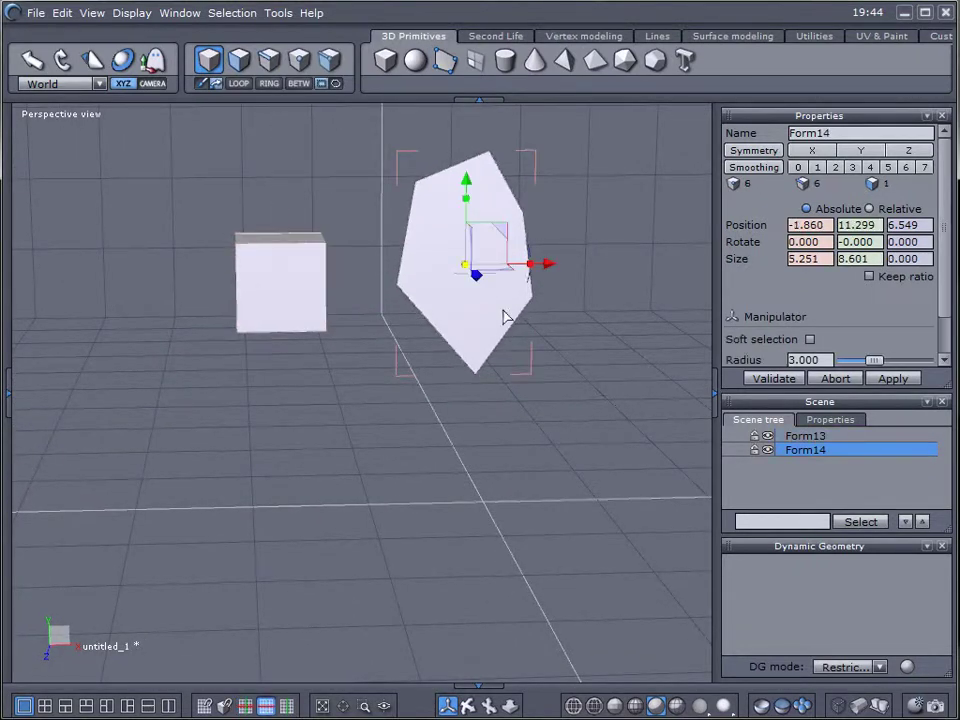
pyautogui.moveTo(467, 191)
pyautogui.mouseDown()
pyautogui.moveTo(463, 279)
pyautogui.moveTo(463, 189)
pyautogui.mouseUp()
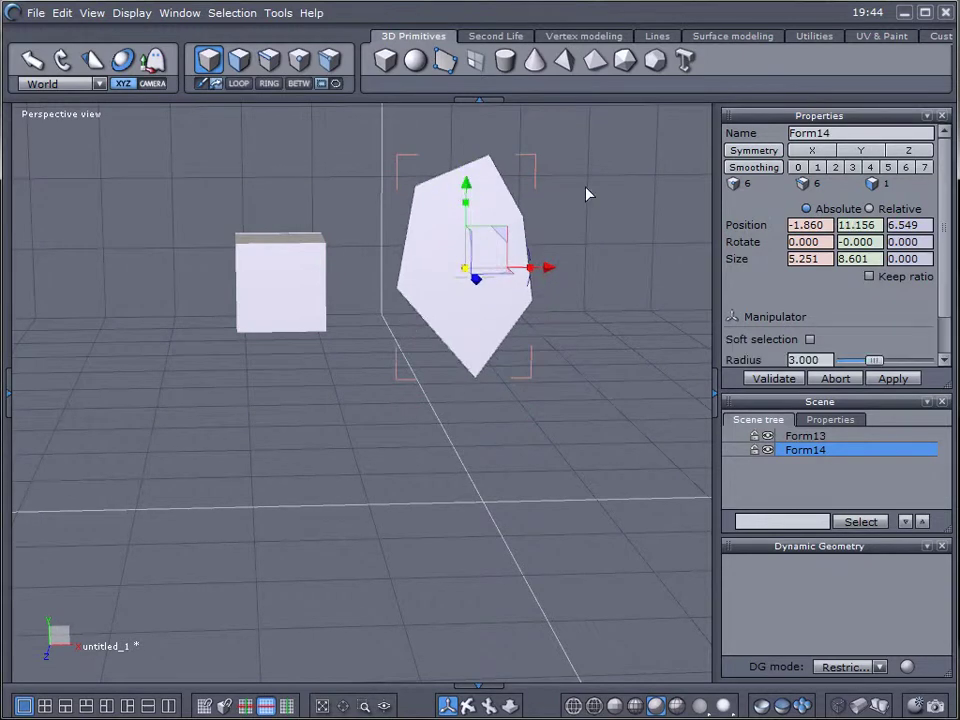
# Delete both the six-sided facet and the cube from the scene
pyautogui.press('Delete')
pyautogui.click(310, 260)
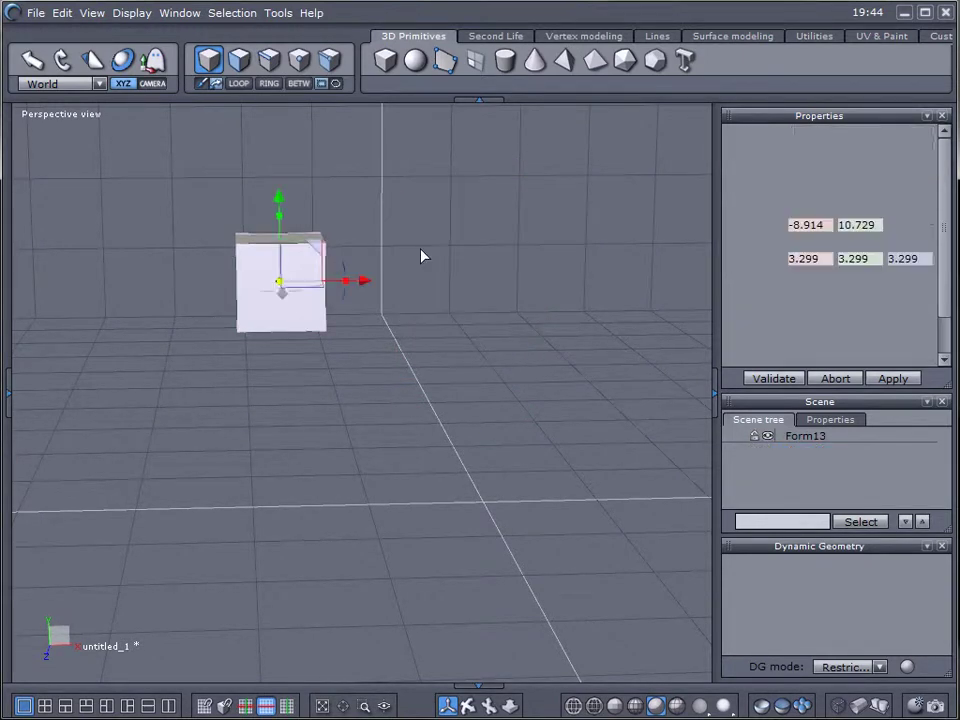
pyautogui.press('Delete')
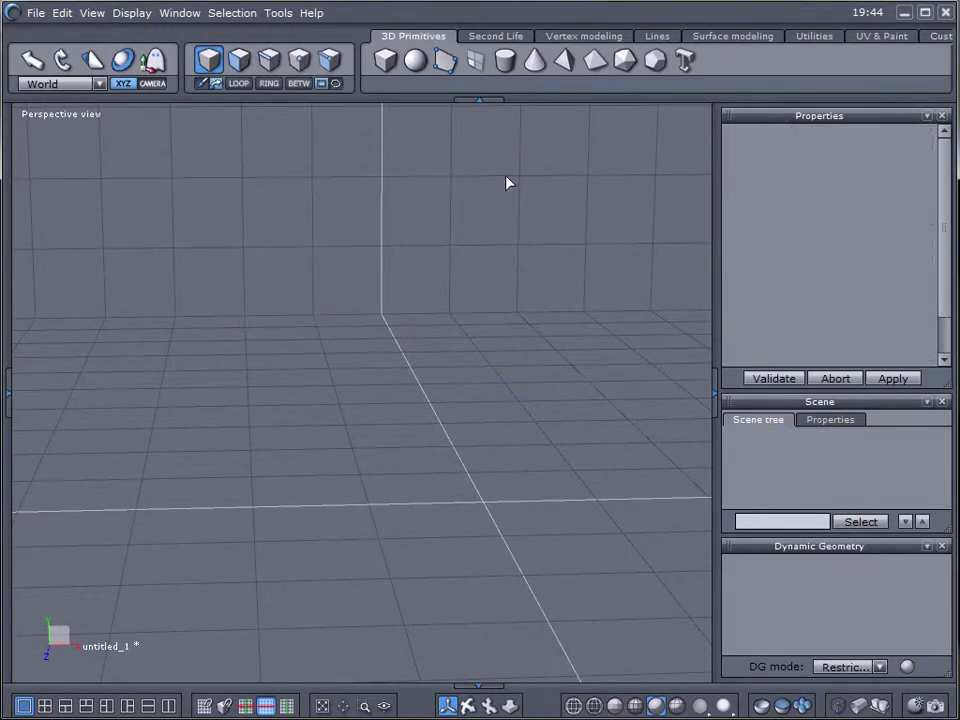
# Create a Grid of 3 by 4 cells measuring about 10.56 by 11.38 units
pyautogui.click(476, 62)
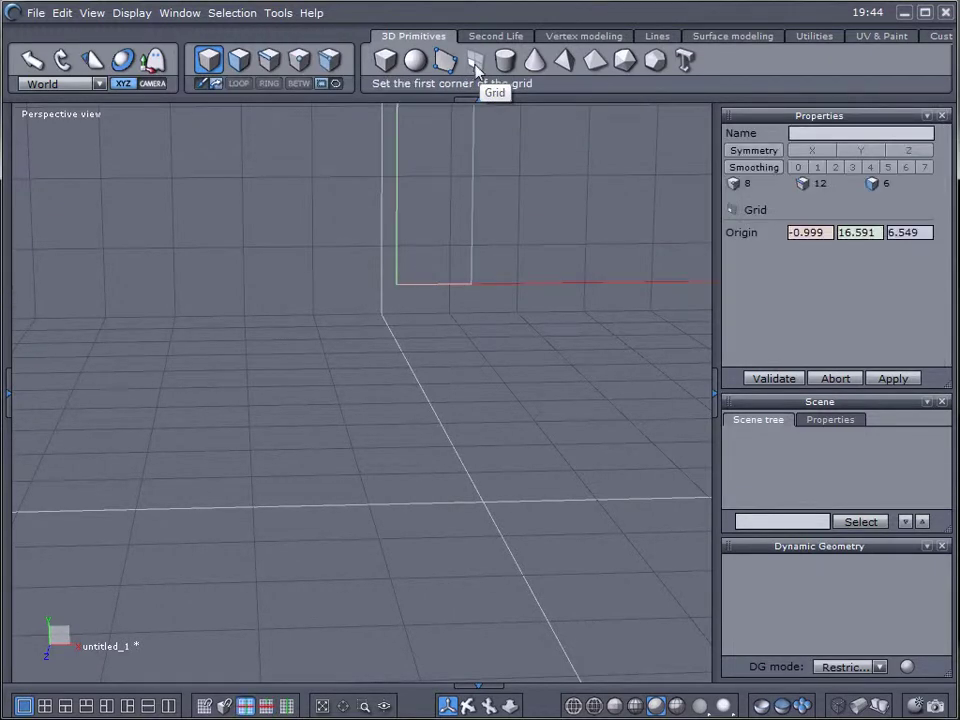
pyautogui.click(293, 176)
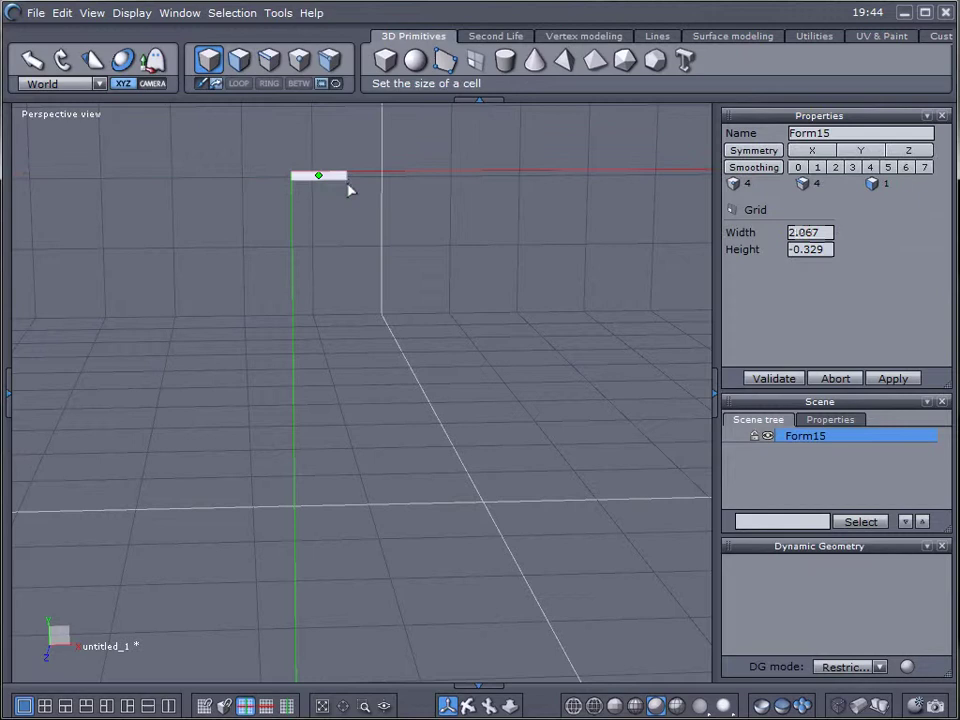
pyautogui.click(388, 254)
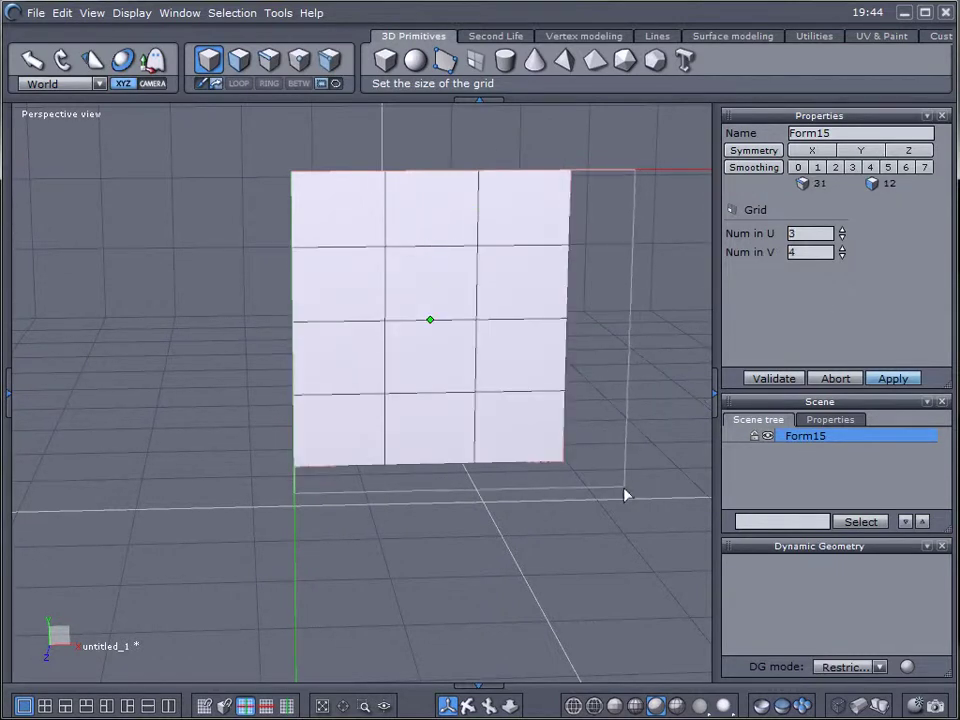
pyautogui.click(614, 516)
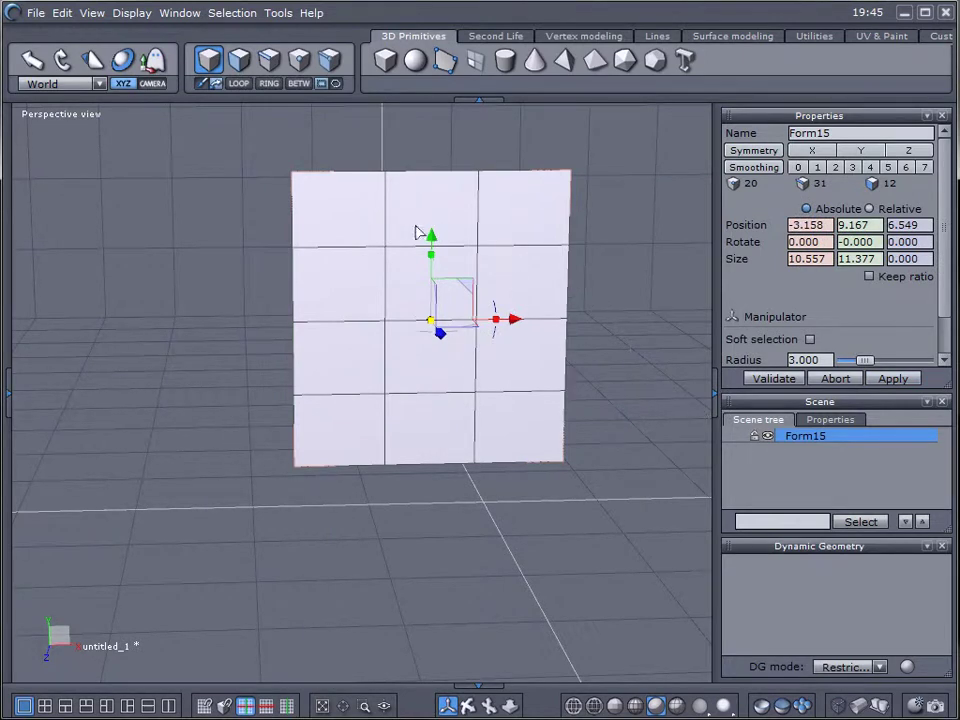
# Select the three top edges of the grid and fold them back and down to about Y 12.46 and Z 1.46
pyautogui.moveTo(620, 422); pyautogui.dragTo(337, 427, button='middle')
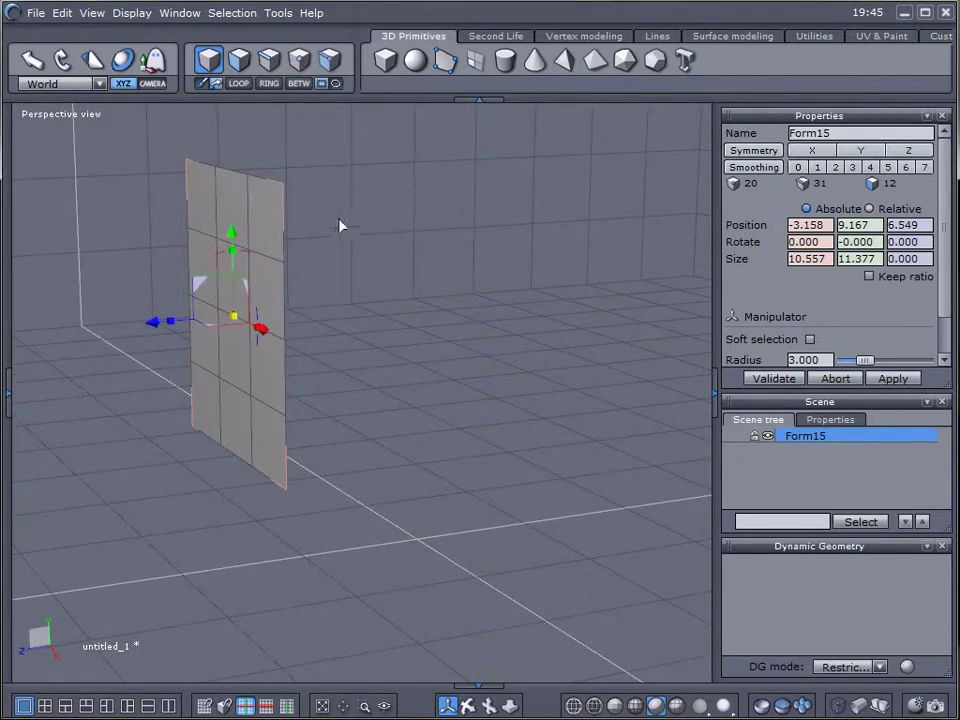
pyautogui.click(264, 67)
pyautogui.click(259, 180)
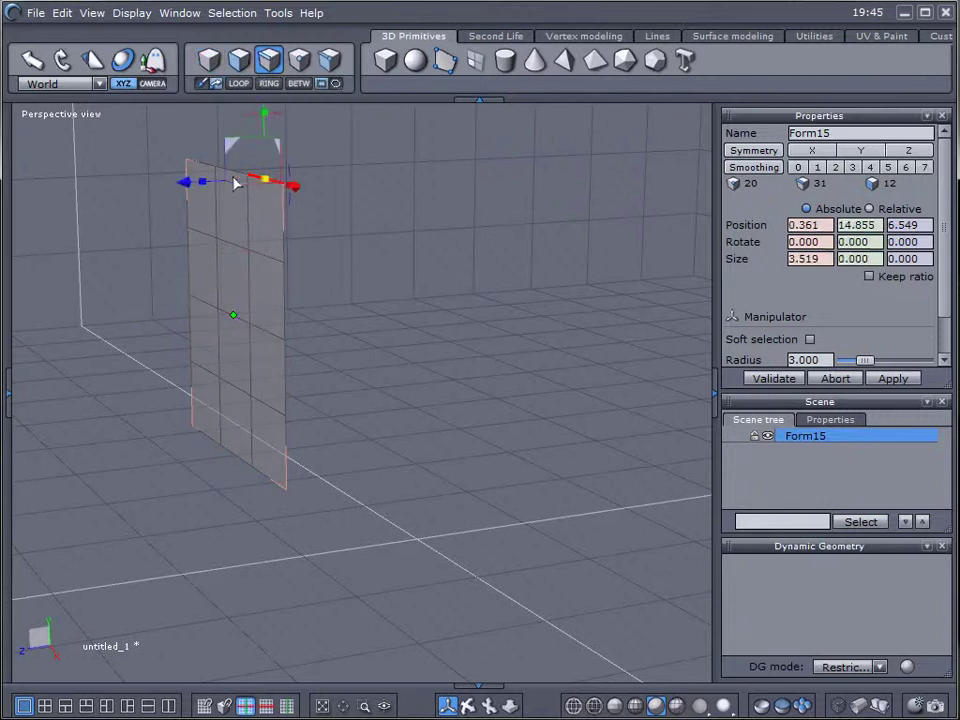
pyautogui.moveTo(229, 176)
pyautogui.mouseDown()
pyautogui.moveTo(208, 165)
pyautogui.moveTo(150, 176)
pyautogui.moveTo(222, 170)
pyautogui.moveTo(223, 182)
pyautogui.mouseUp()
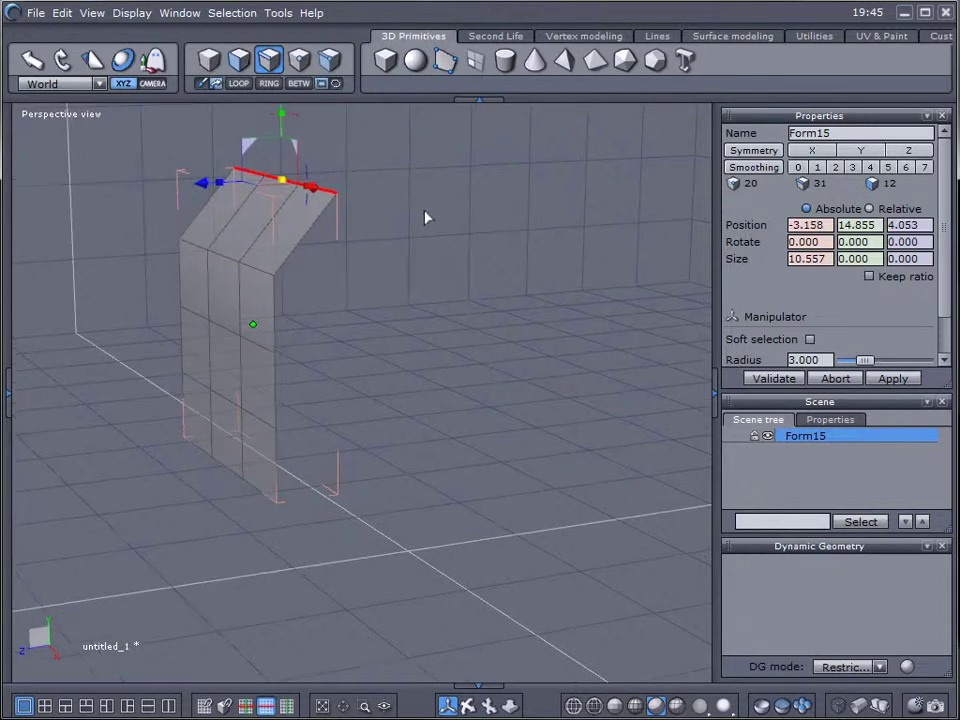
pyautogui.moveTo(424, 217); pyautogui.dragTo(435, 281, button='middle')
pyautogui.moveTo(298, 208); pyautogui.dragTo(333, 227)
pyautogui.moveTo(247, 233); pyautogui.dragTo(308, 294)
# Select only the middle edge of the grid's folded rim, lower it to about Y 10.81, and inspect the bent shape
pyautogui.moveTo(364, 429); pyautogui.dragTo(650, 435, button='middle')
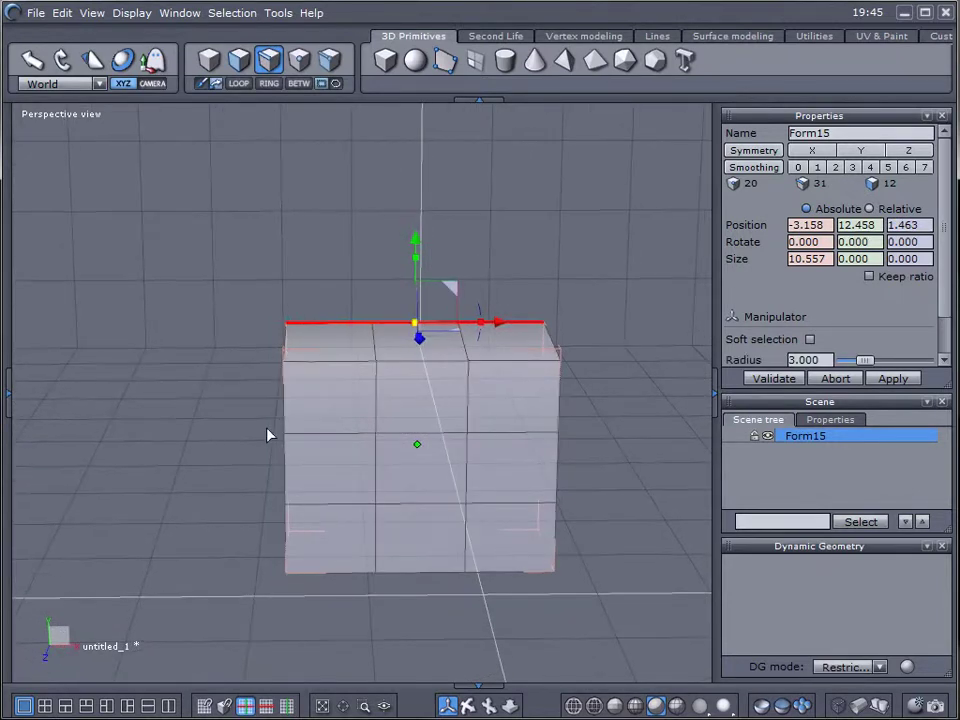
pyautogui.moveTo(267, 435); pyautogui.dragTo(705, 463, button='middle')
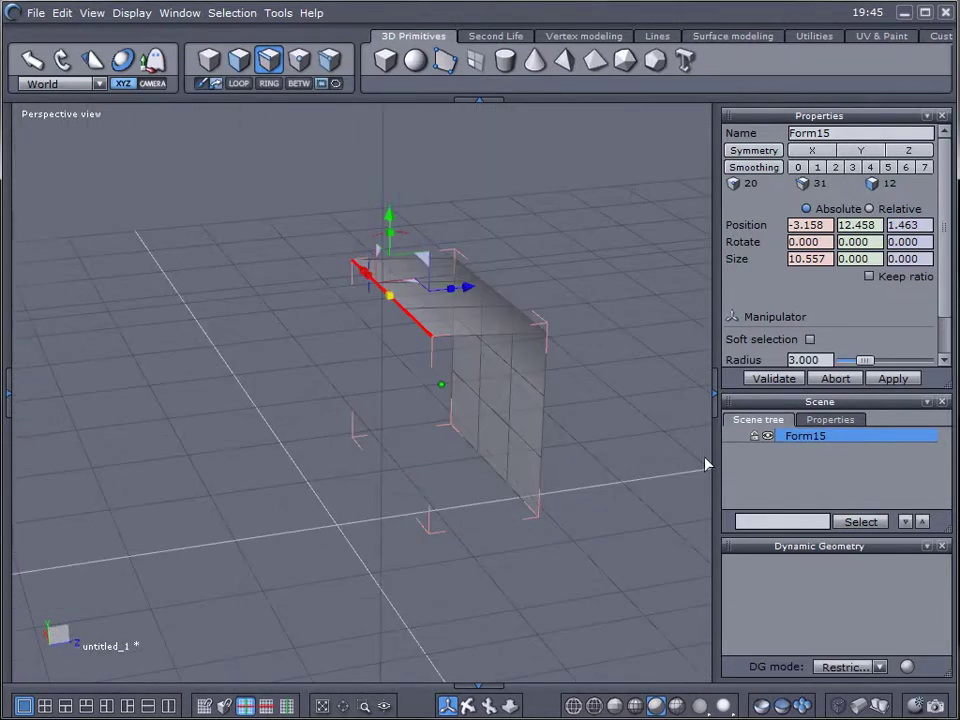
pyautogui.click(398, 308)
pyautogui.moveTo(389, 229); pyautogui.dragTo(388, 265)
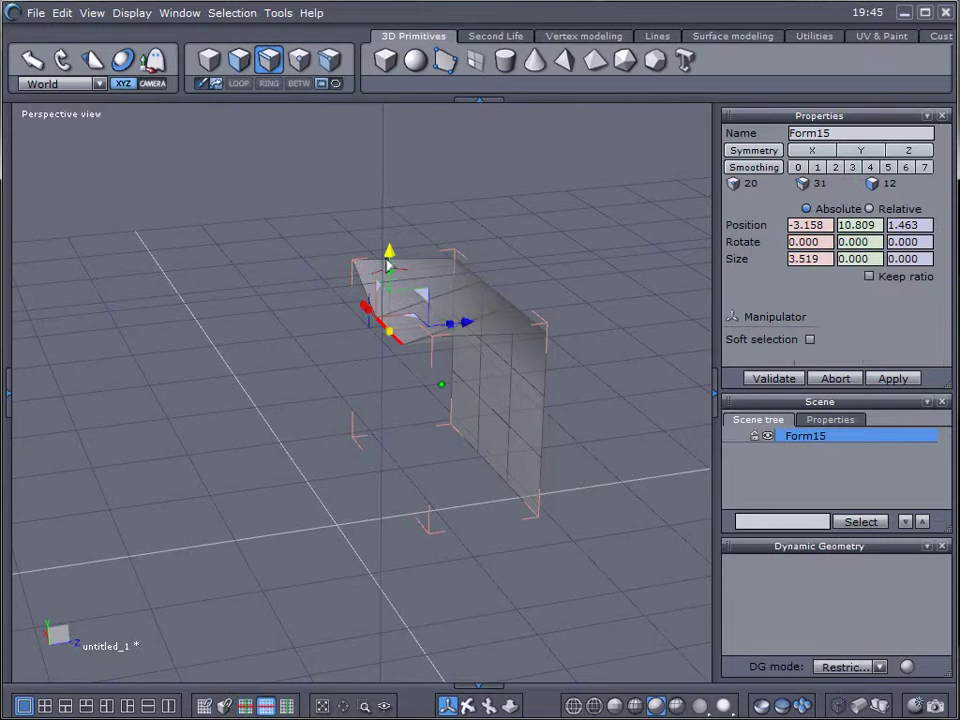
pyautogui.moveTo(389, 265); pyautogui.dragTo(237, 345, button='middle')
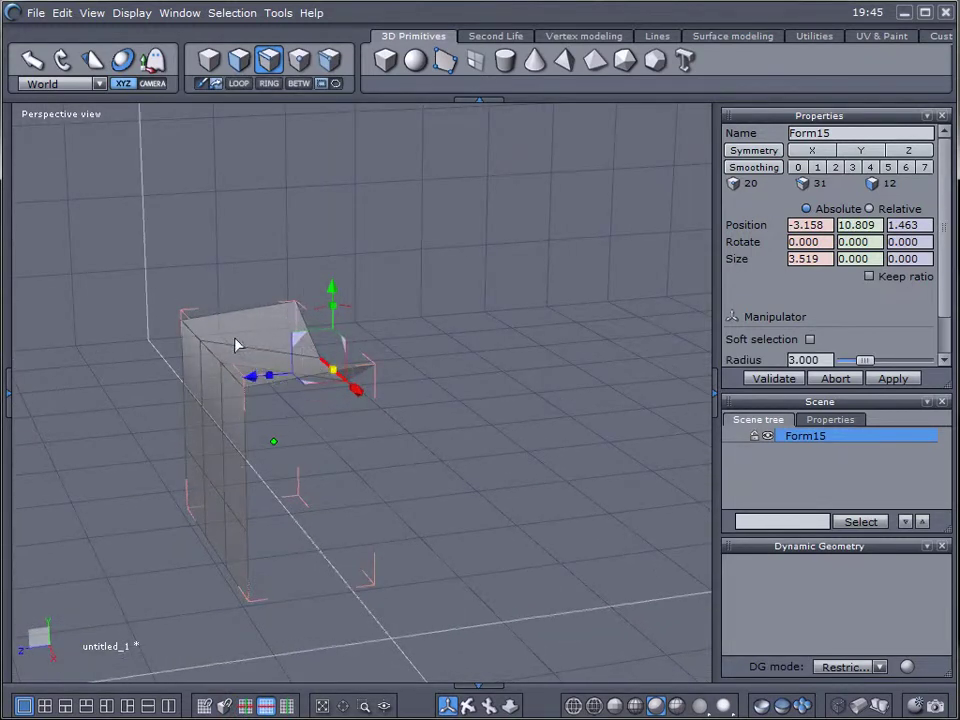
pyautogui.moveTo(143, 389); pyautogui.dragTo(392, 328, button='middle')
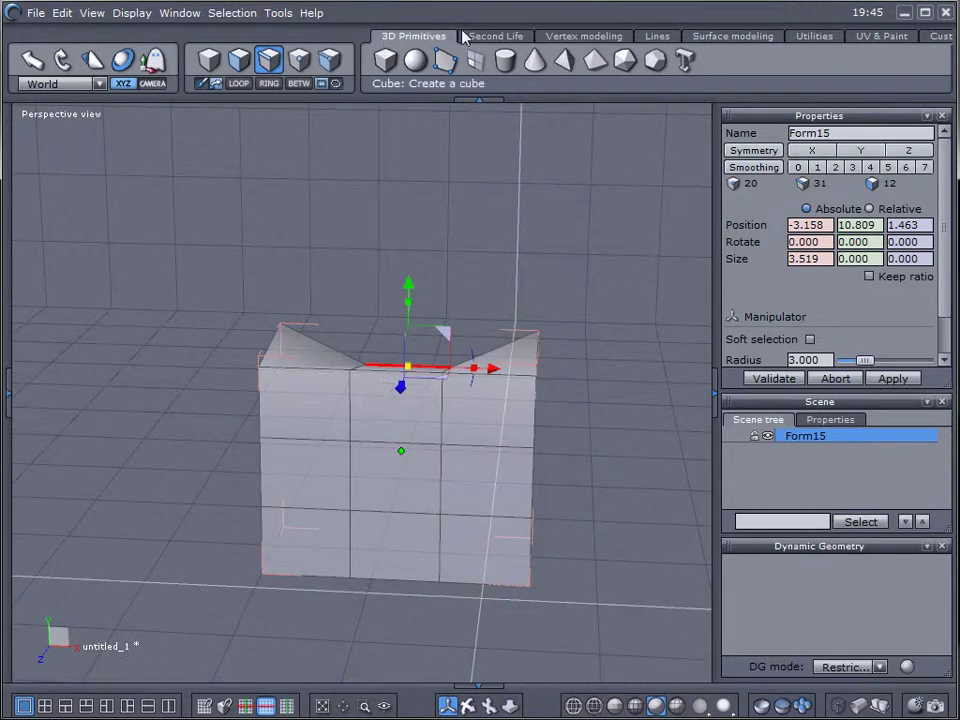
# Leave edge selection and delete the bent grid object
pyautogui.click(444, 60)
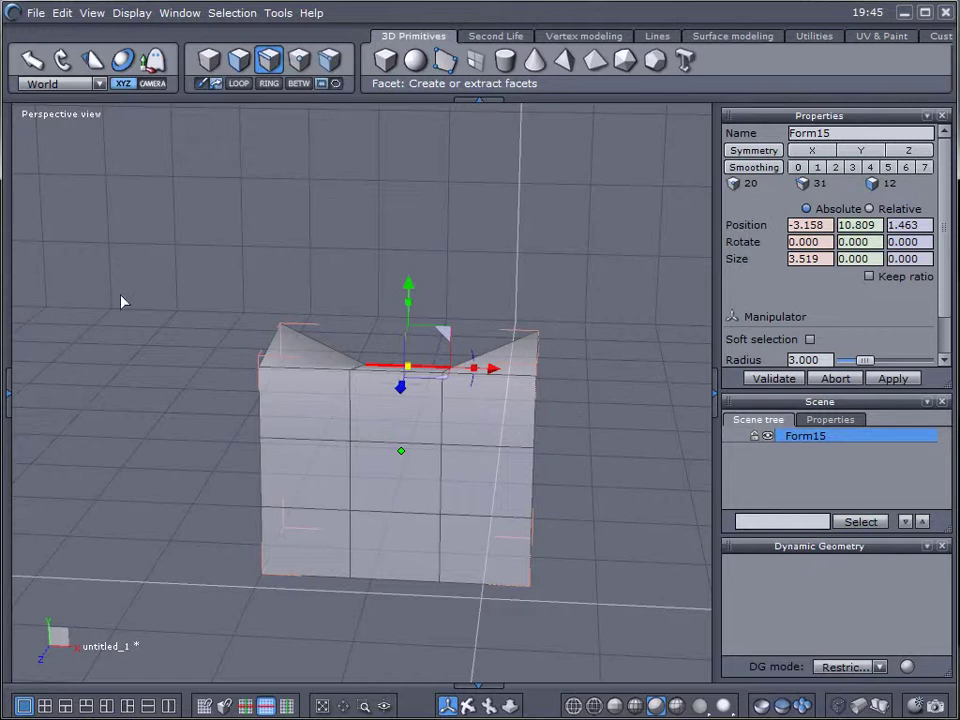
pyautogui.moveTo(121, 301); pyautogui.dragTo(392, 290, button='middle')
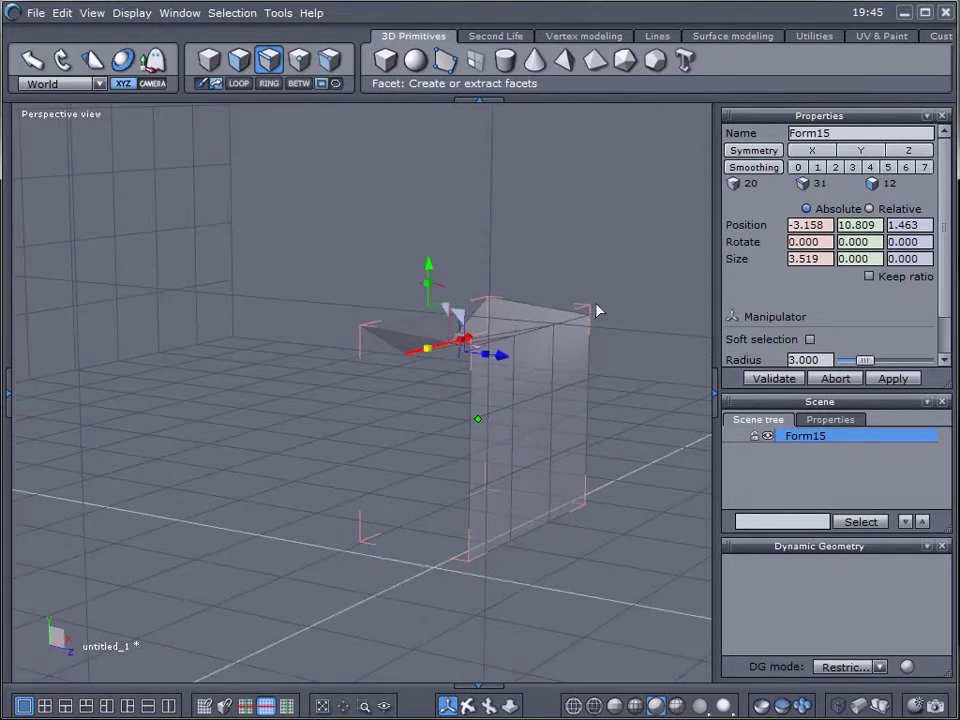
pyautogui.press('Escape')
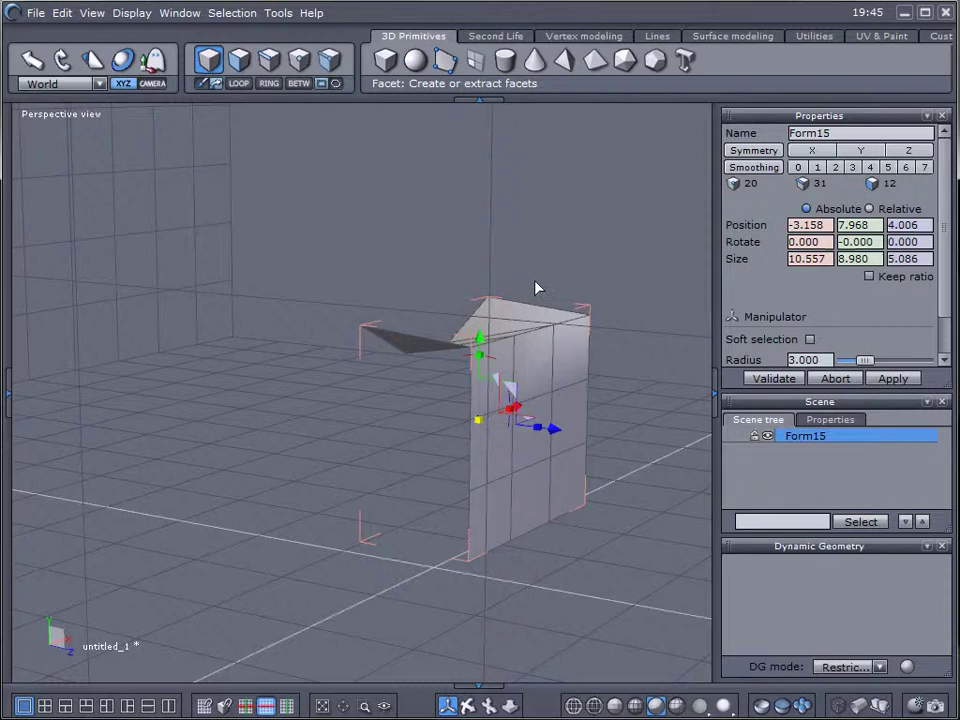
pyautogui.click(535, 288)
pyautogui.click(534, 345)
pyautogui.press('Delete')
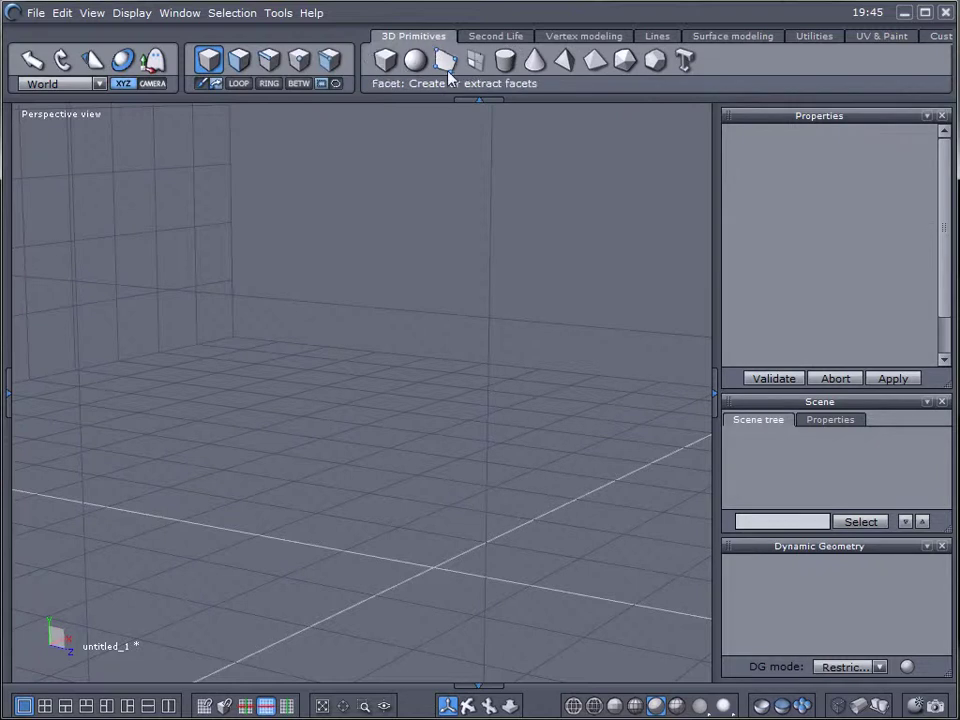
# Create a 3D text object reading "Hexagon" facing the front view, keeping the default text properties, and validate it
pyautogui.click(686, 62)
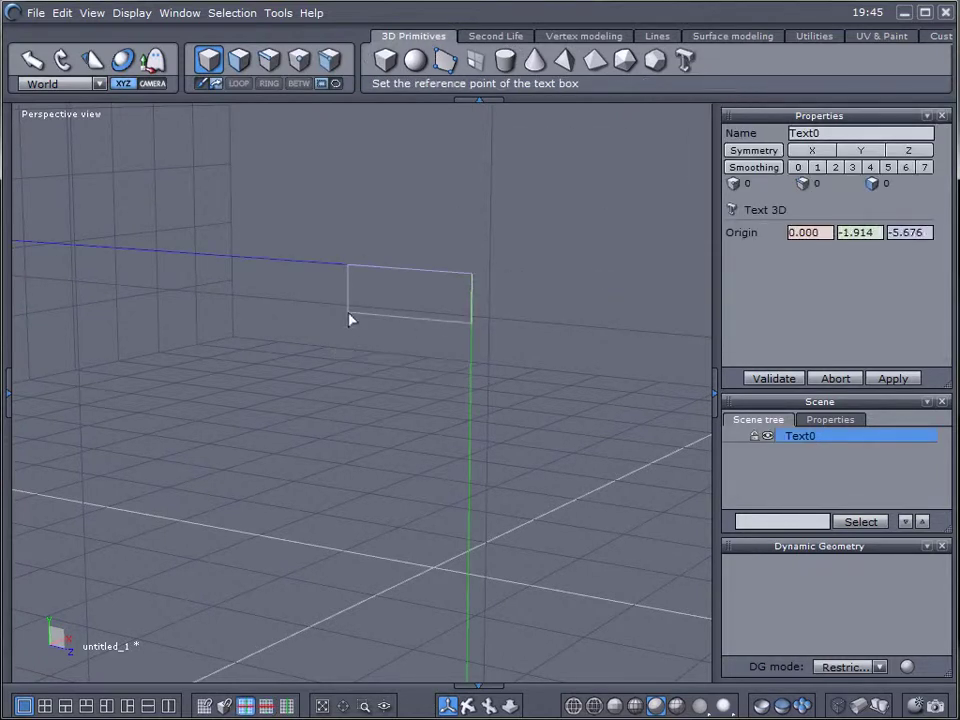
pyautogui.moveTo(489, 338); pyautogui.dragTo(150, 346, button='middle')
pyautogui.moveTo(272, 334); pyautogui.dragTo(306, 364, button='middle')
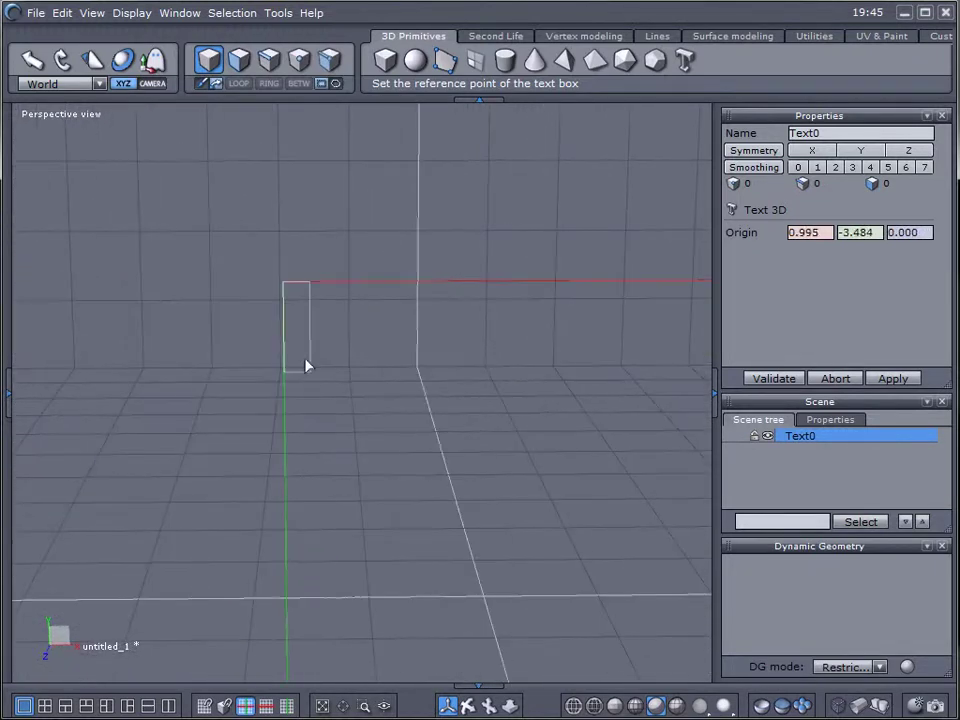
pyautogui.click(280, 291)
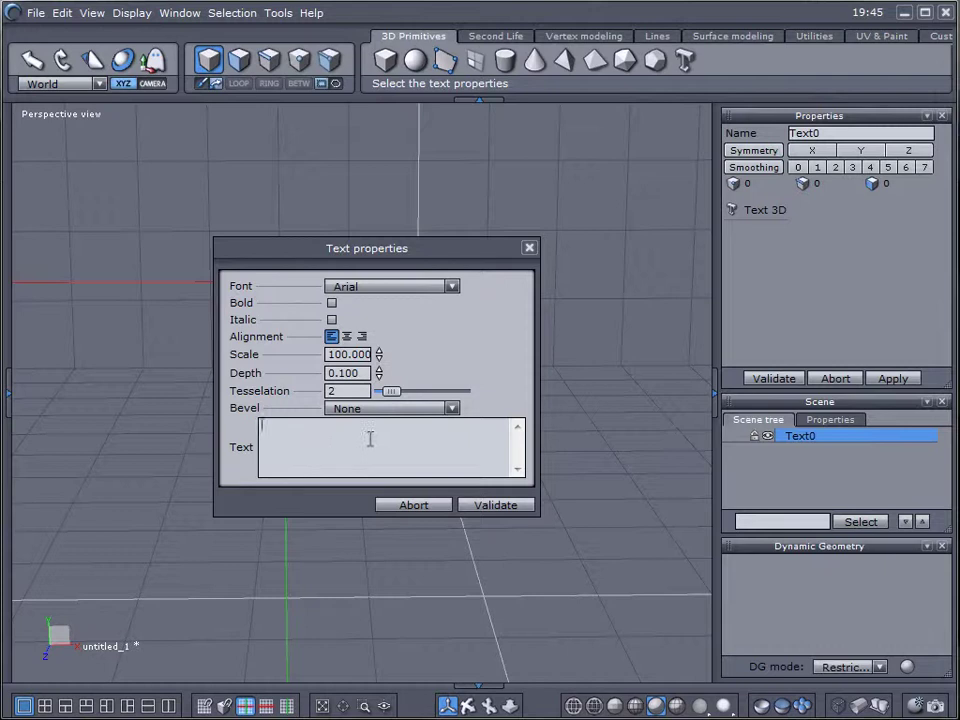
pyautogui.write('Hexagon')
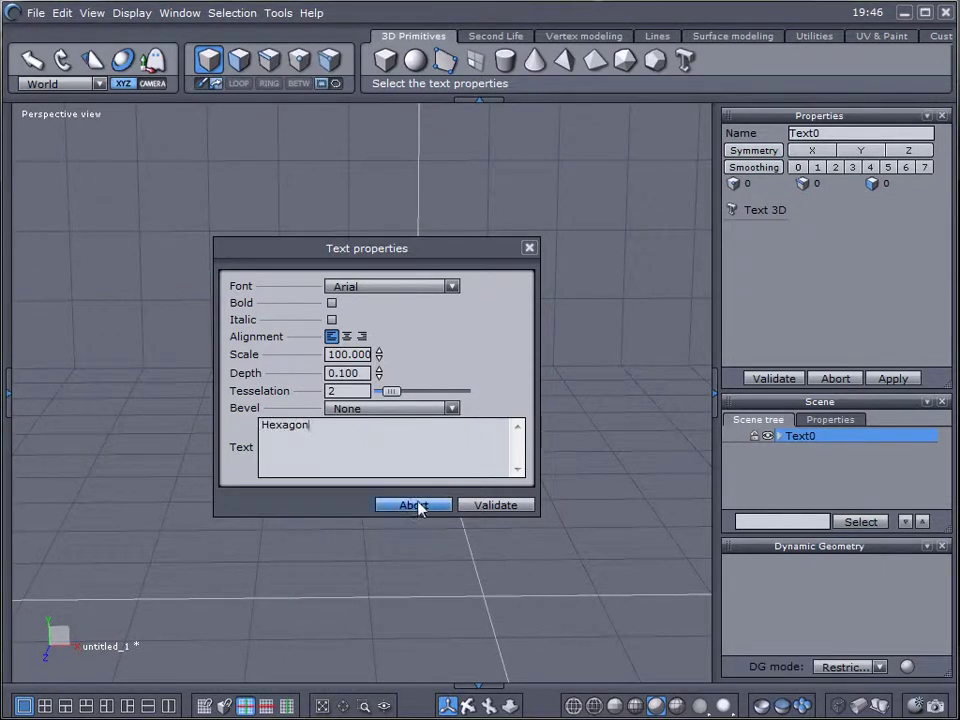
pyautogui.click(522, 508)
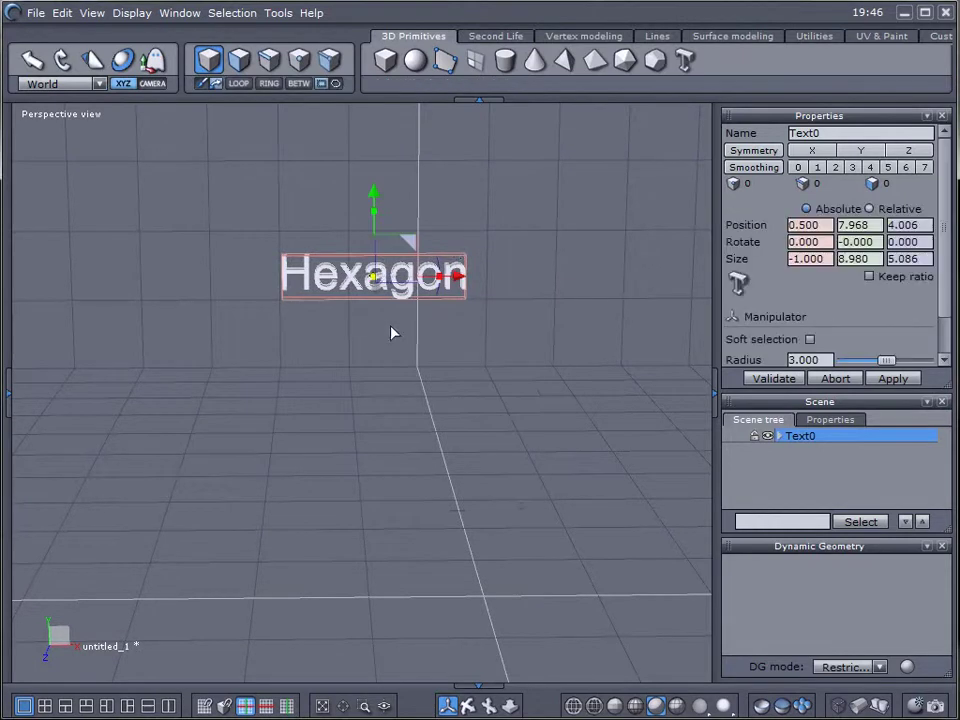
# Select the front face of the letter "e" and pull it forward until the whole text is about 2.12 deep
pyautogui.scroll(3, 331, 287)
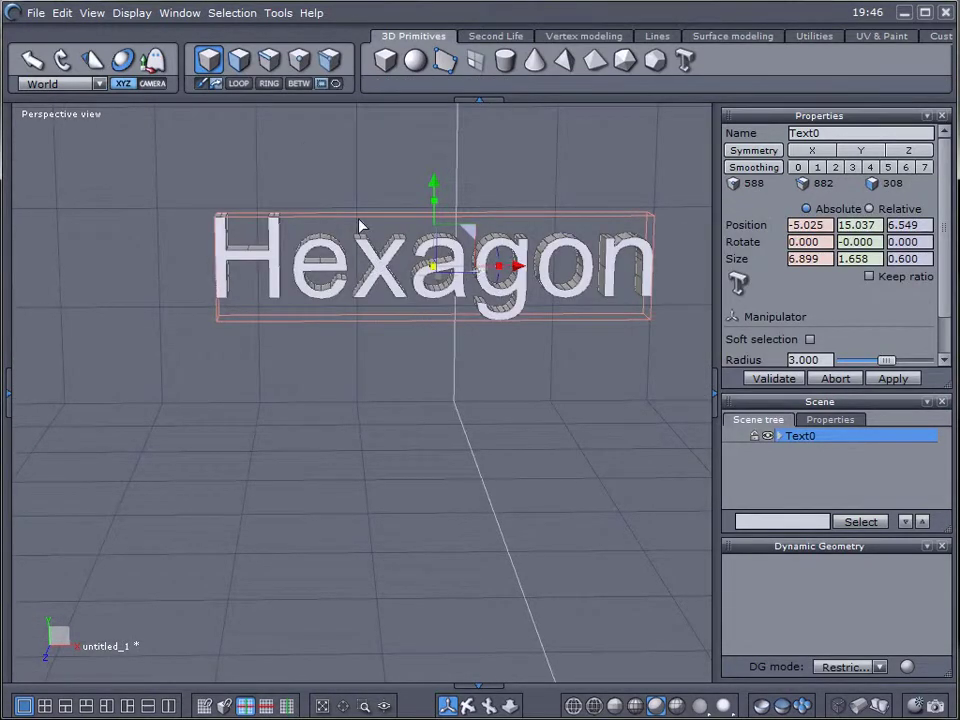
pyautogui.click(239, 60)
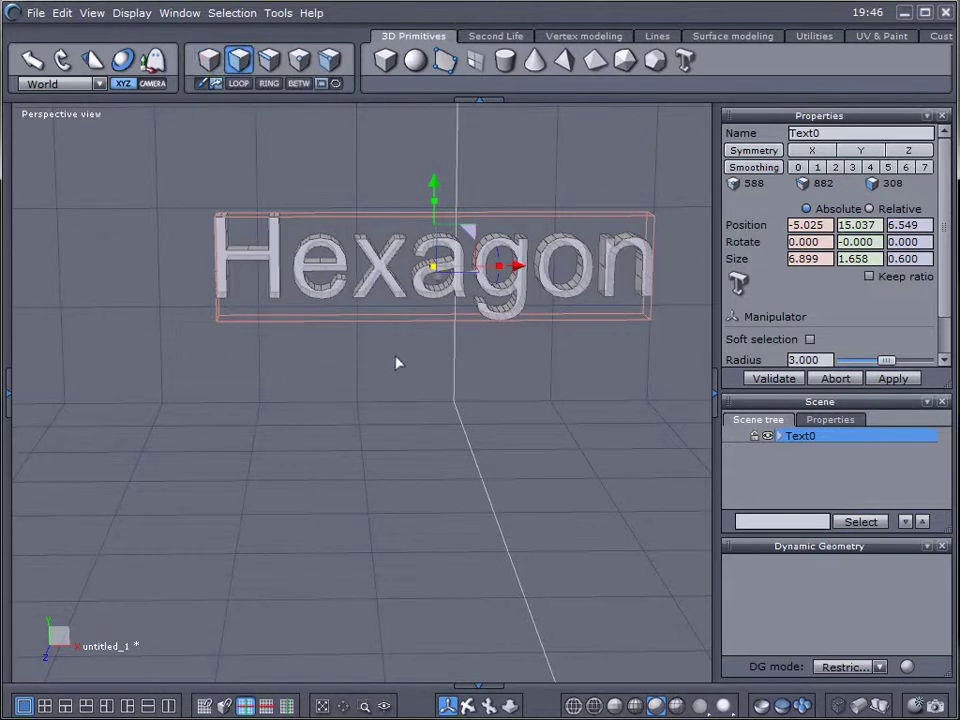
pyautogui.moveTo(396, 363); pyautogui.dragTo(398, 410, button='right')
pyautogui.click(327, 375)
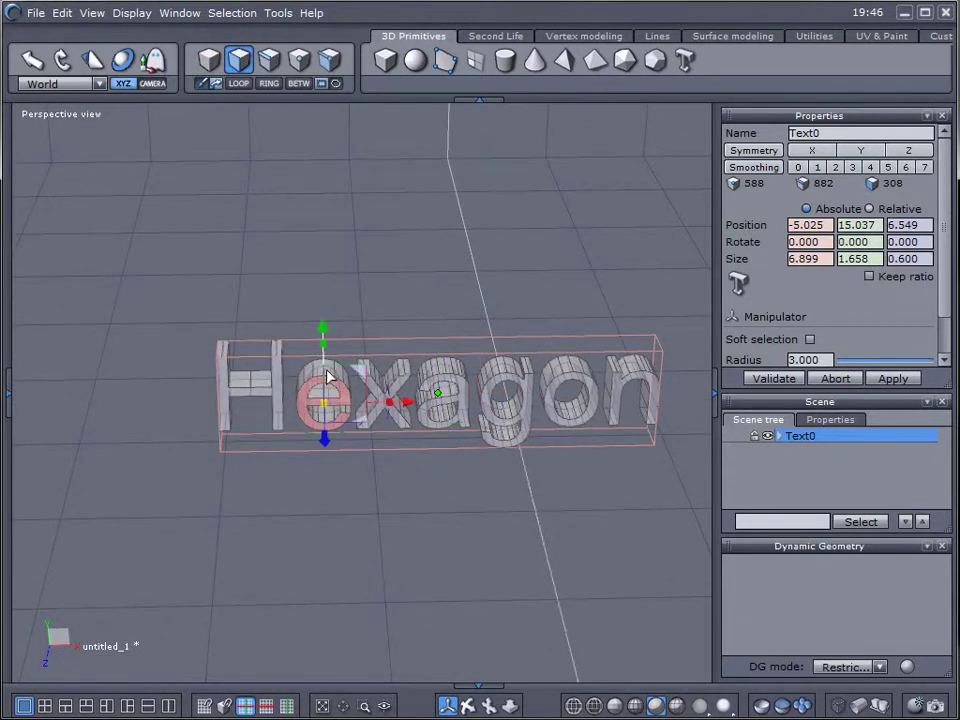
pyautogui.moveTo(327, 375); pyautogui.dragTo(358, 461)
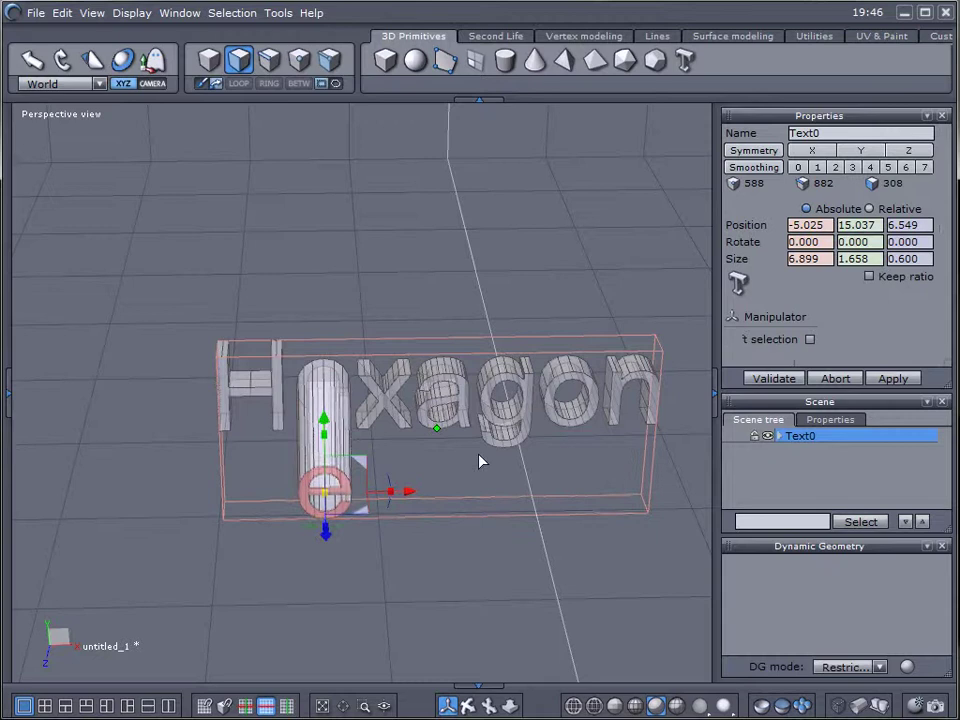
pyautogui.moveTo(479, 461); pyautogui.dragTo(577, 328, button='right')
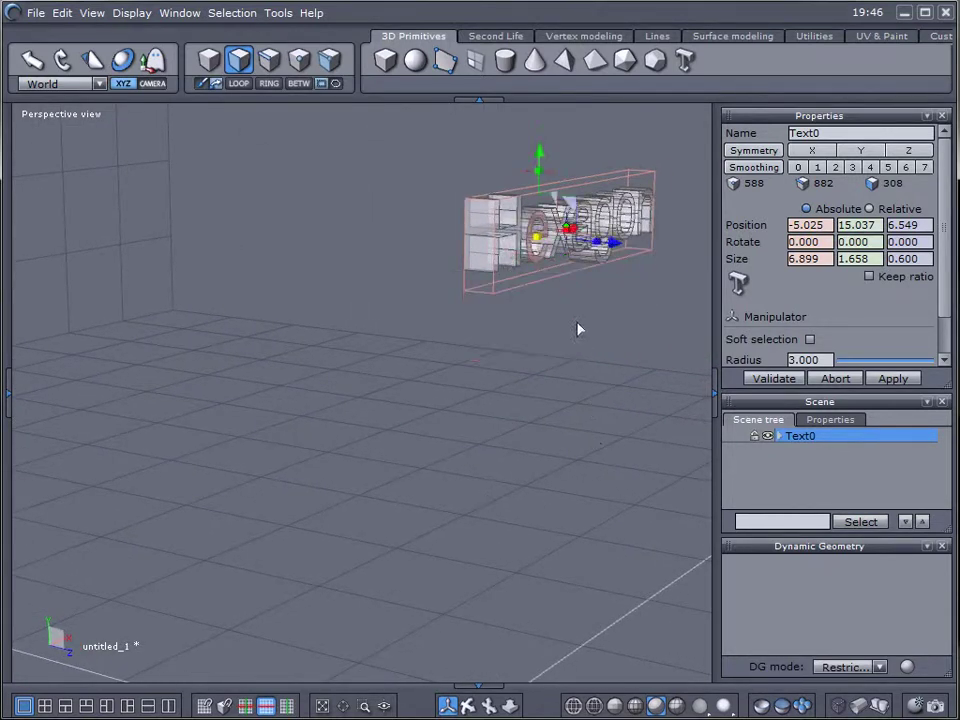
pyautogui.moveTo(614, 249); pyautogui.dragTo(692, 246)
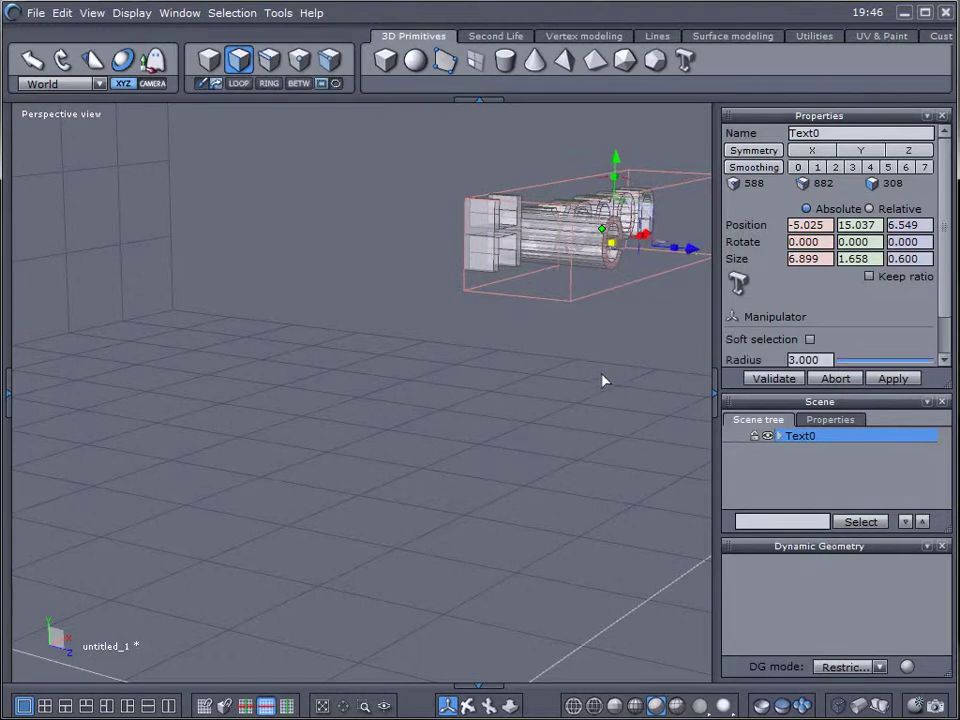
pyautogui.moveTo(643, 380); pyautogui.dragTo(414, 403, button='right')
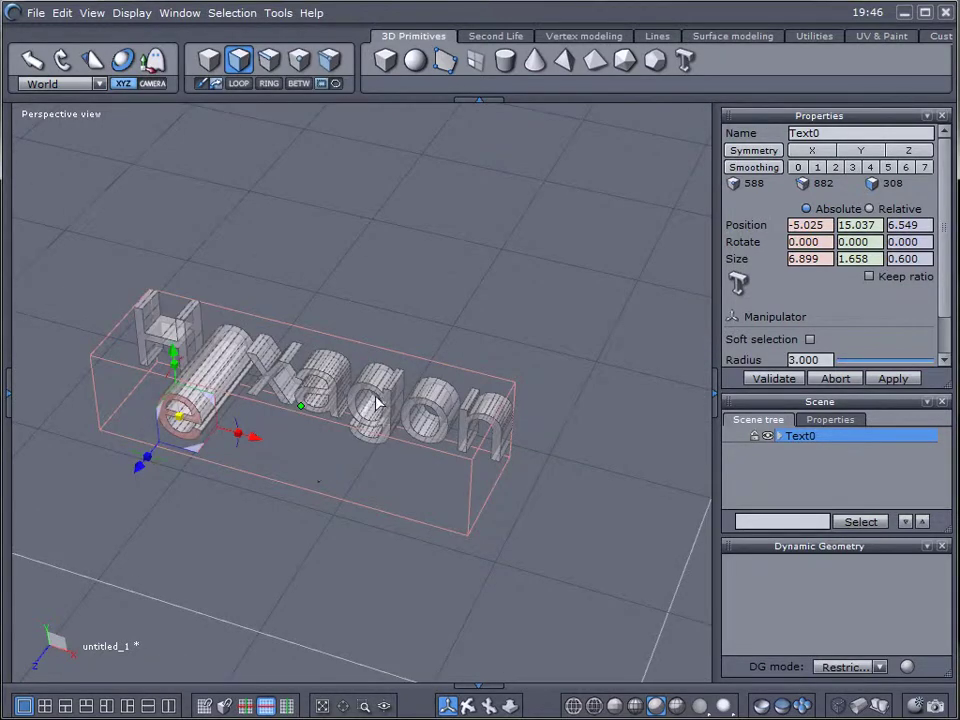
# Pull the front face of the letter "g" forward to stand out like the "e", and return to whole-object selection
pyautogui.click(385, 406)
pyautogui.moveTo(339, 455); pyautogui.dragTo(303, 491)
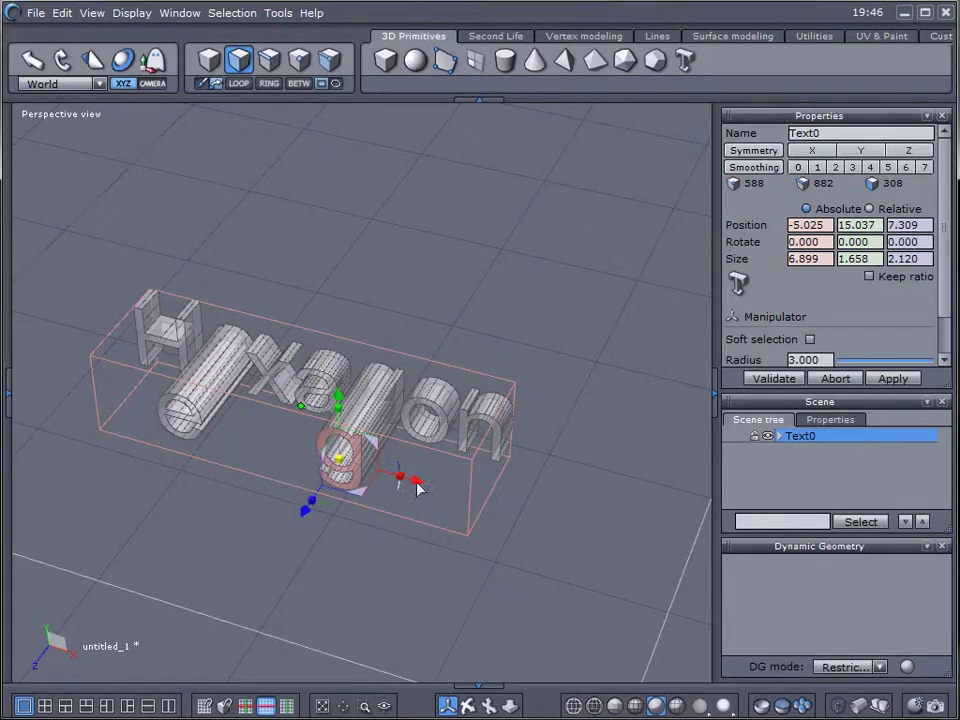
pyautogui.click(210, 60)
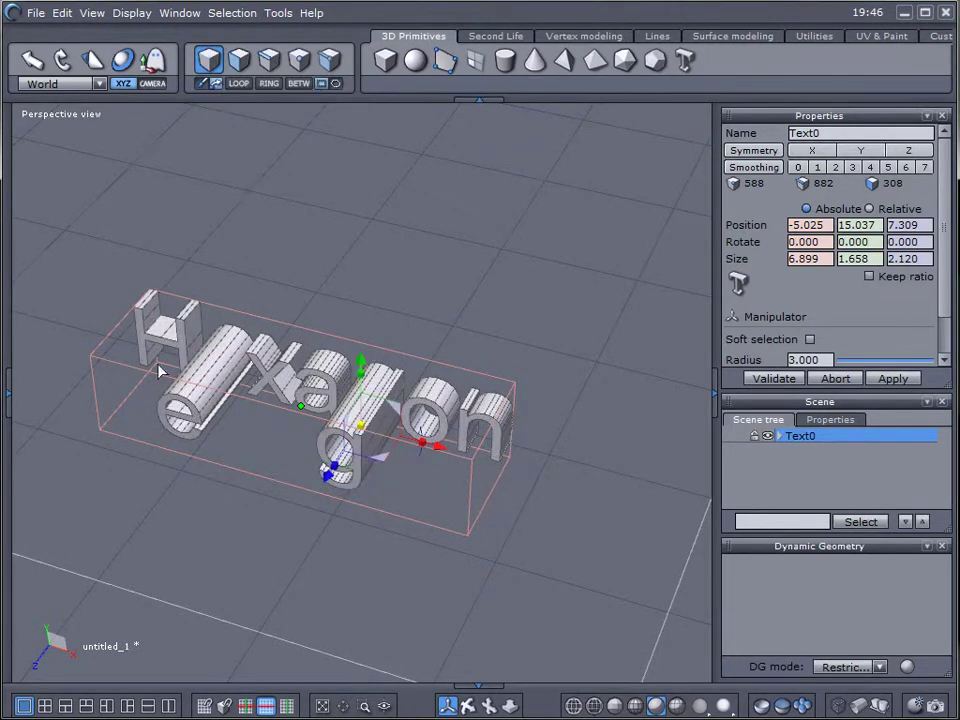
# Inspect the reshaped 3D text from several angles and delete the text object
pyautogui.moveTo(158, 372); pyautogui.dragTo(399, 399, button='middle')
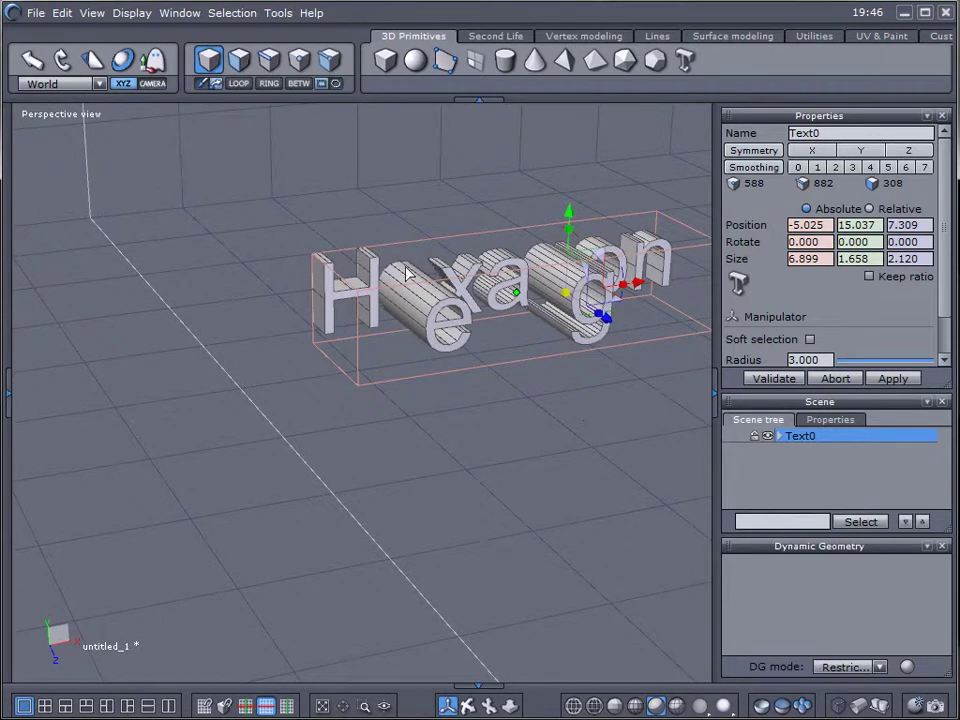
pyautogui.moveTo(597, 412); pyautogui.dragTo(476, 417, button='middle')
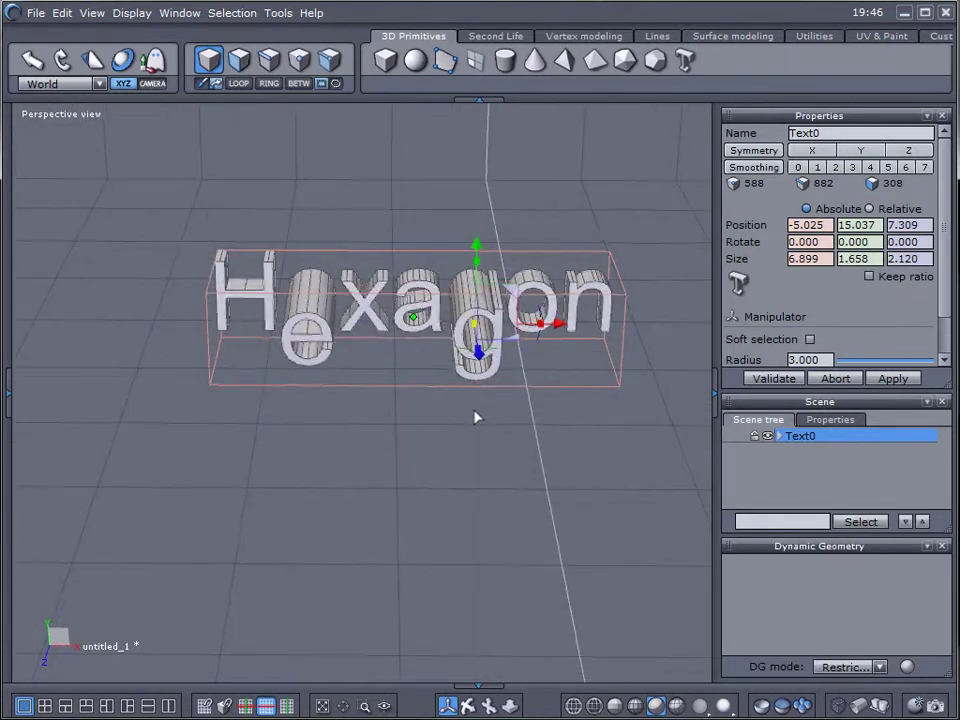
pyautogui.moveTo(480, 343); pyautogui.dragTo(381, 289, button='middle')
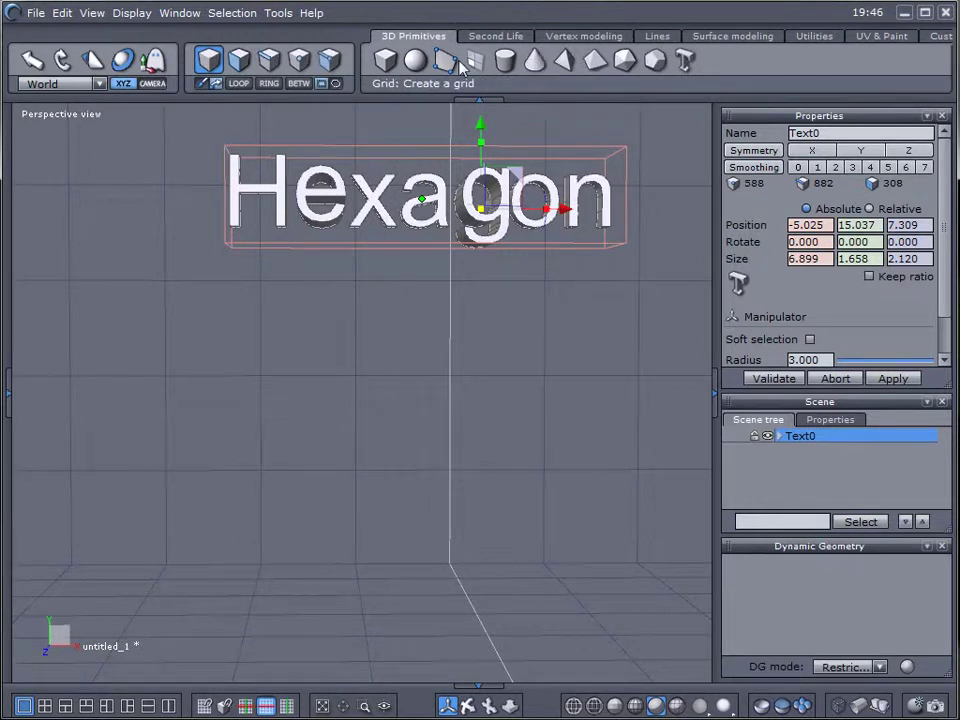
pyautogui.moveTo(431, 110); pyautogui.dragTo(480, 270, button='middle')
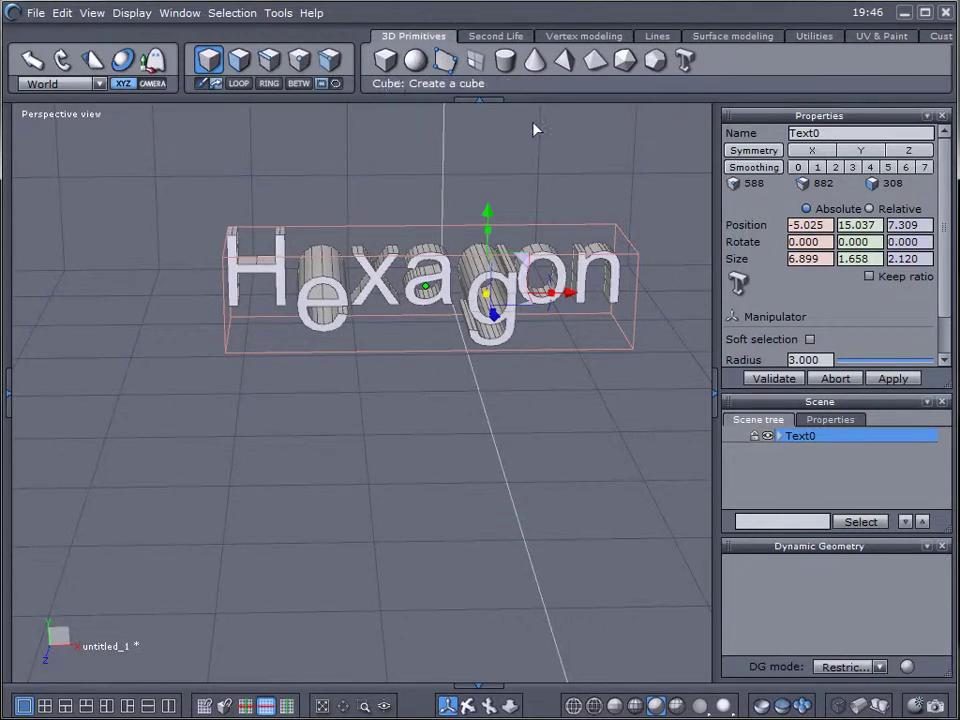
pyautogui.press('Delete')
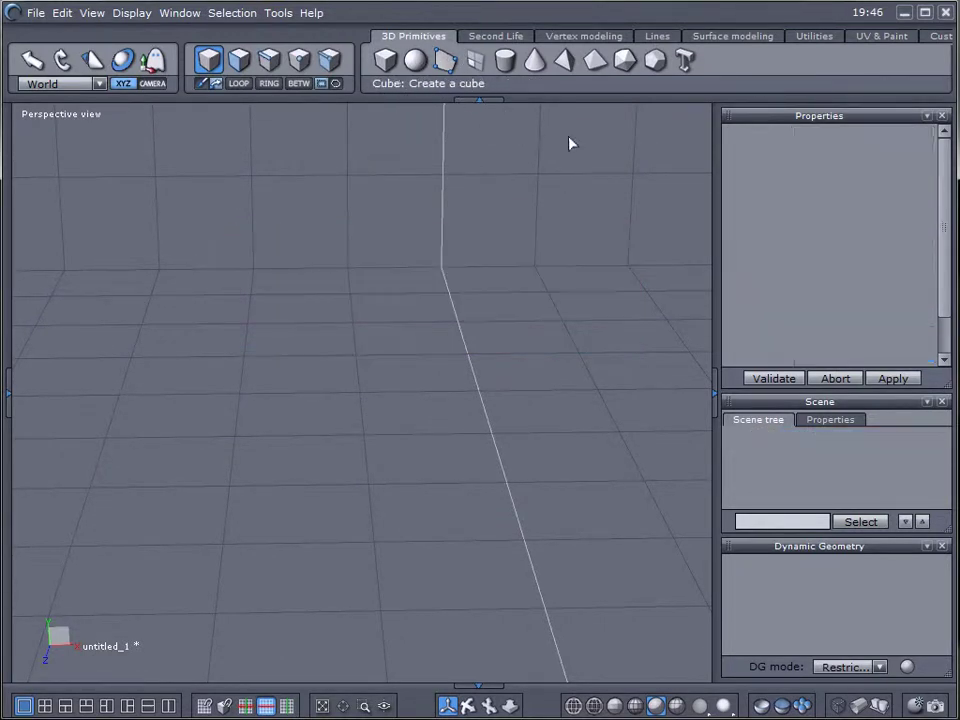
# Create a cube about 2.1 units on each side in the empty scene
pyautogui.moveTo(445, 362); pyautogui.dragTo(379, 287, button='middle')
pyautogui.click(386, 60)
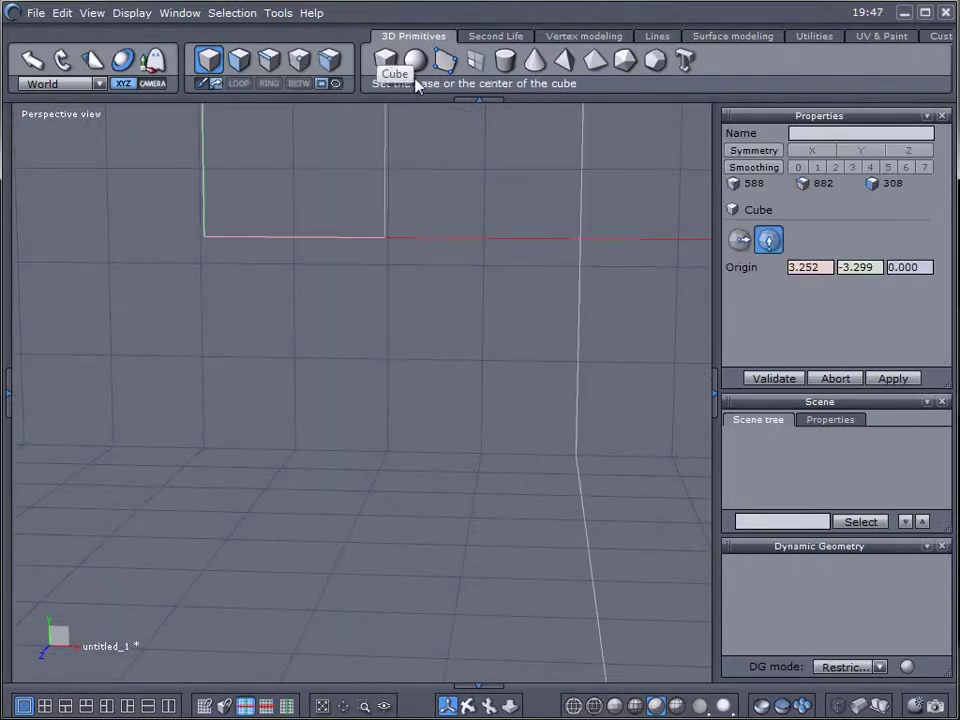
pyautogui.click(334, 285)
pyautogui.click(456, 324)
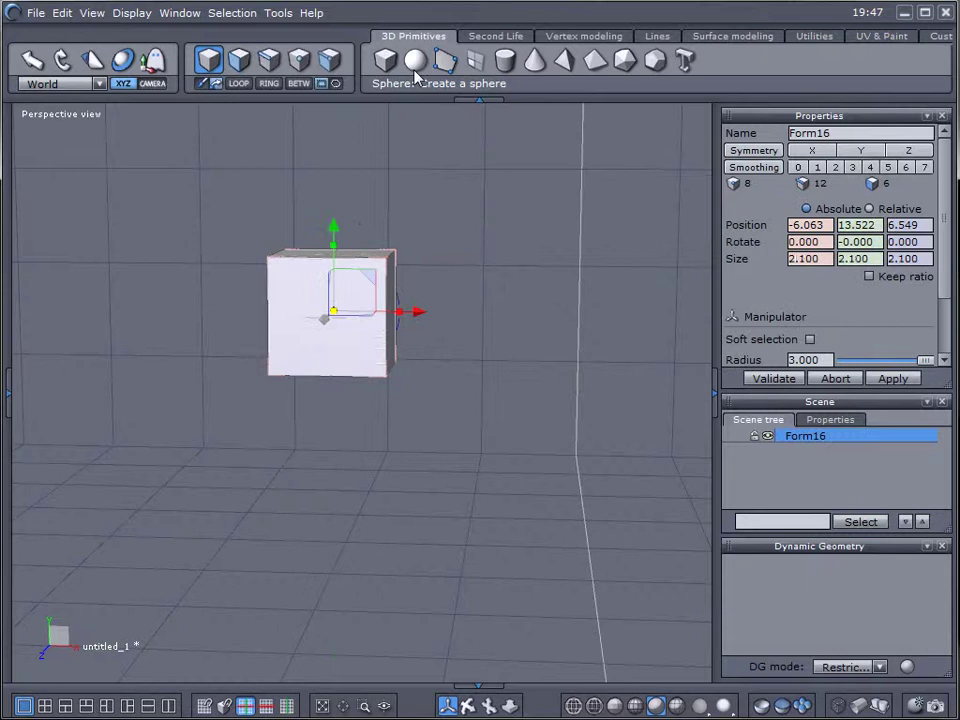
# Create a sphere with 9 points beside the cube, roughly as large as the cube
pyautogui.click(415, 60)
pyautogui.click(484, 335)
pyautogui.click(583, 379)
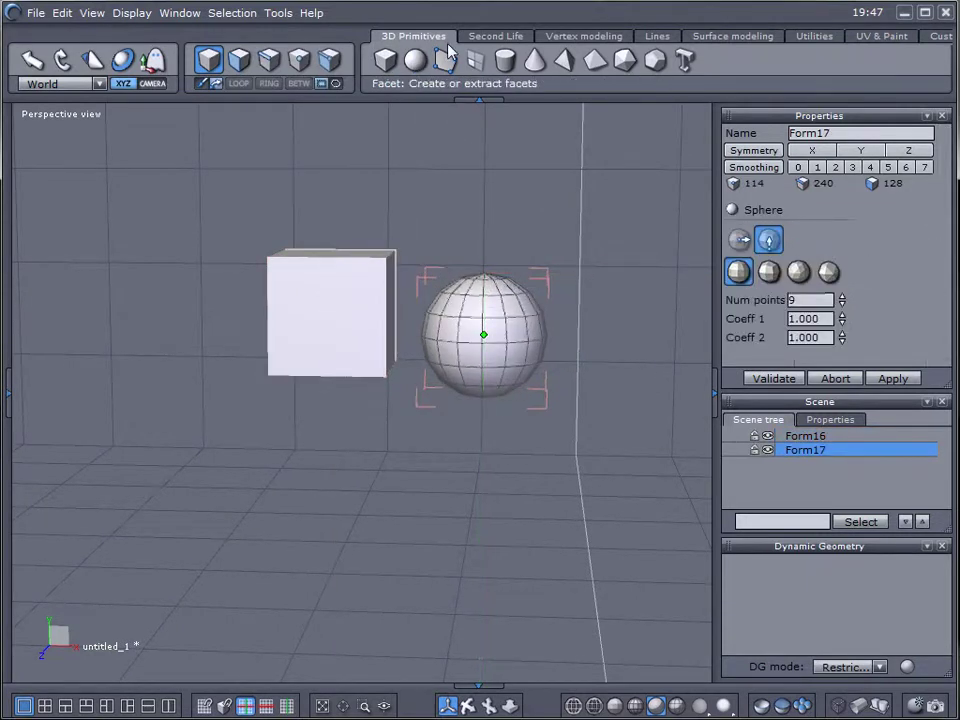
# Create a flat cylinder above and beyond the sphere, about 2.12 in diameter and 0.89 high, and finish the shape
pyautogui.click(505, 60)
pyautogui.click(580, 199)
pyautogui.click(639, 214)
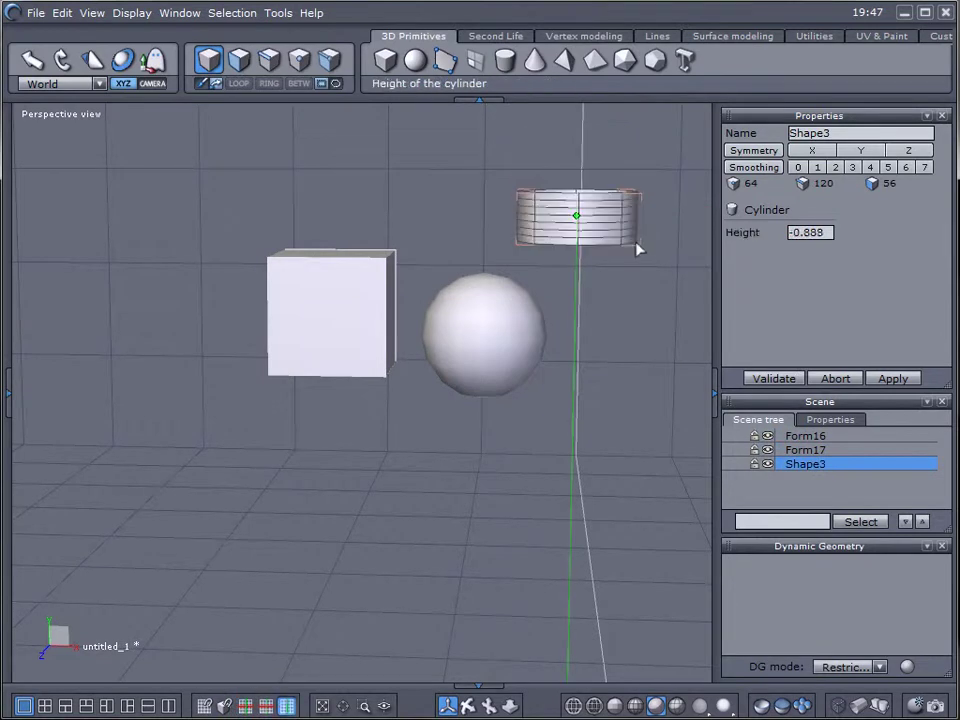
pyautogui.click(639, 249)
pyautogui.click(639, 249)
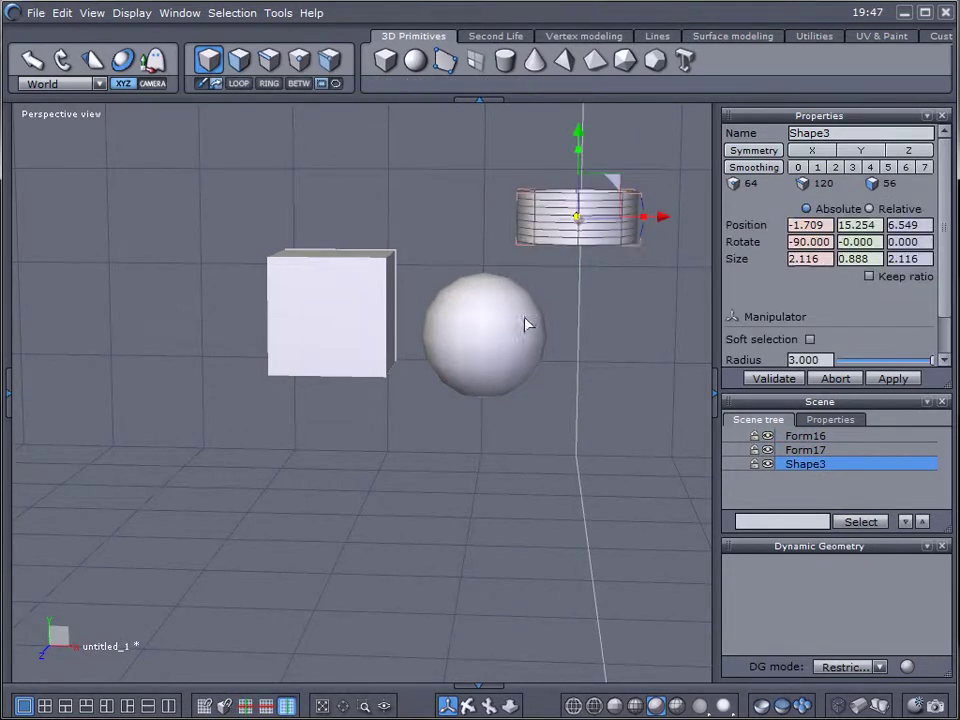
# Select the cube, the sphere and the cylinder one at a time, ending with only the cube selected
pyautogui.moveTo(333, 239); pyautogui.dragTo(331, 276, button='middle')
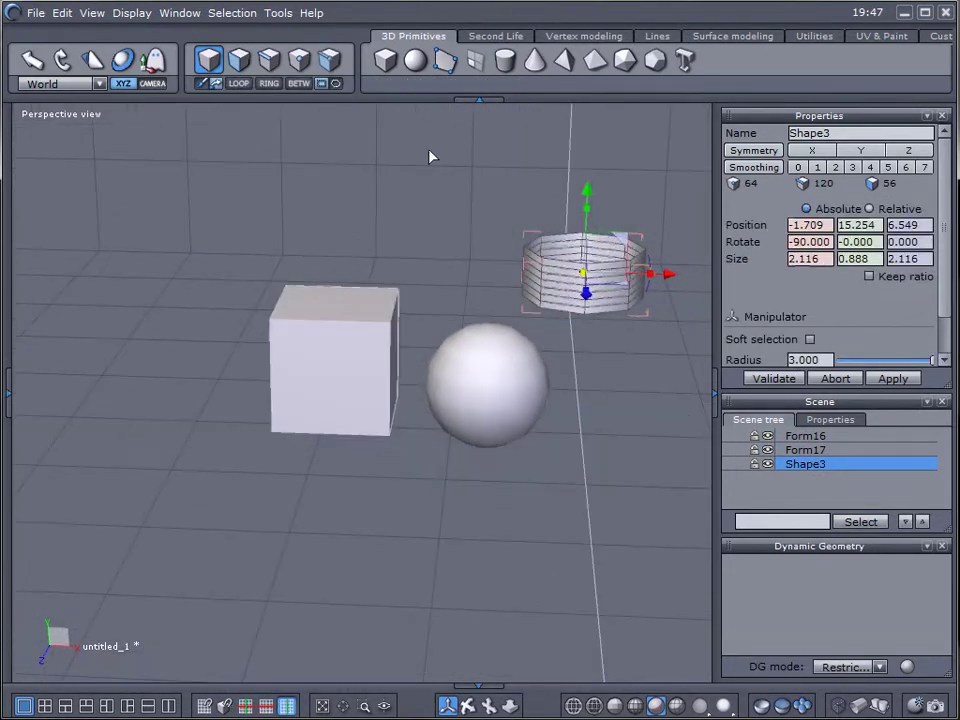
pyautogui.moveTo(419, 232)
pyautogui.mouseDown(button='right')
pyautogui.moveTo(424, 208)
pyautogui.moveTo(422, 246)
pyautogui.moveTo(422, 218)
pyautogui.mouseUp(button='right')
pyautogui.click(352, 365)
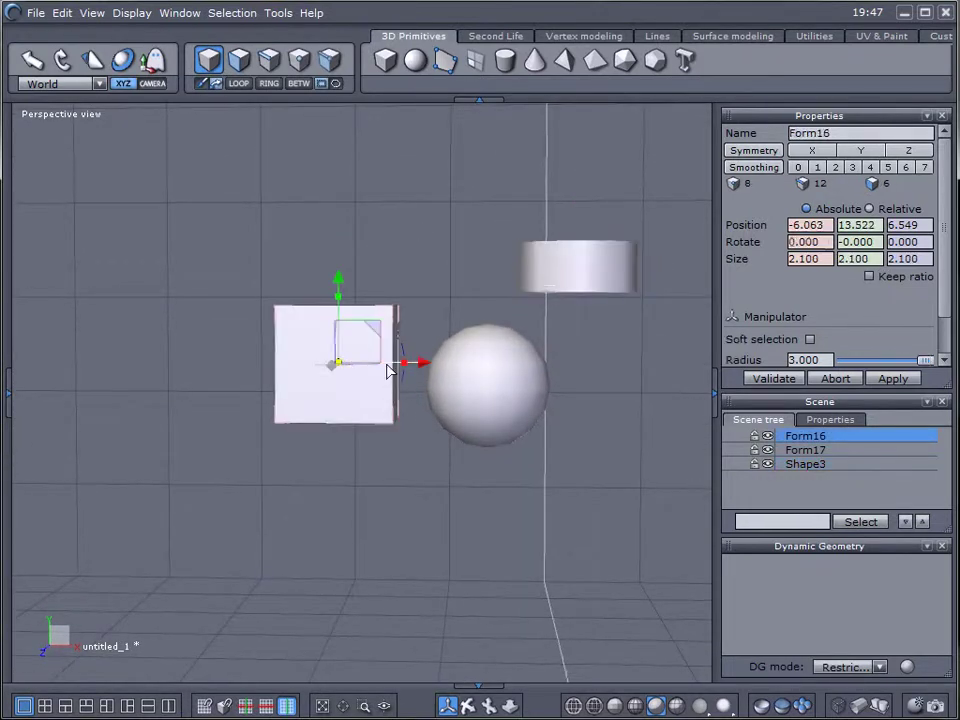
pyautogui.click(482, 382)
pyautogui.click(572, 272)
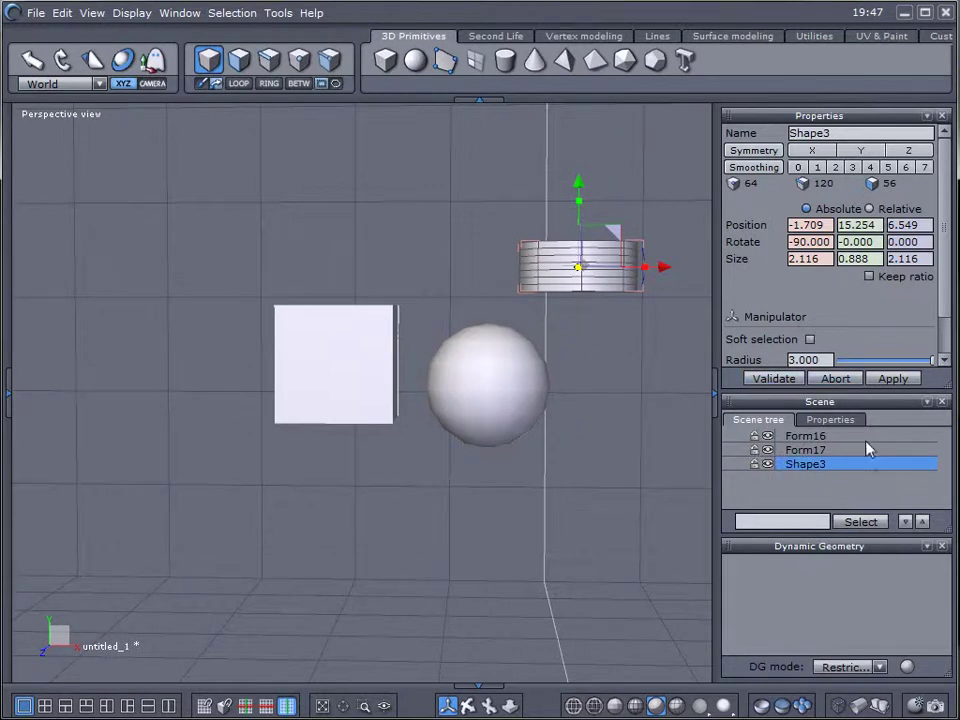
pyautogui.click(368, 369)
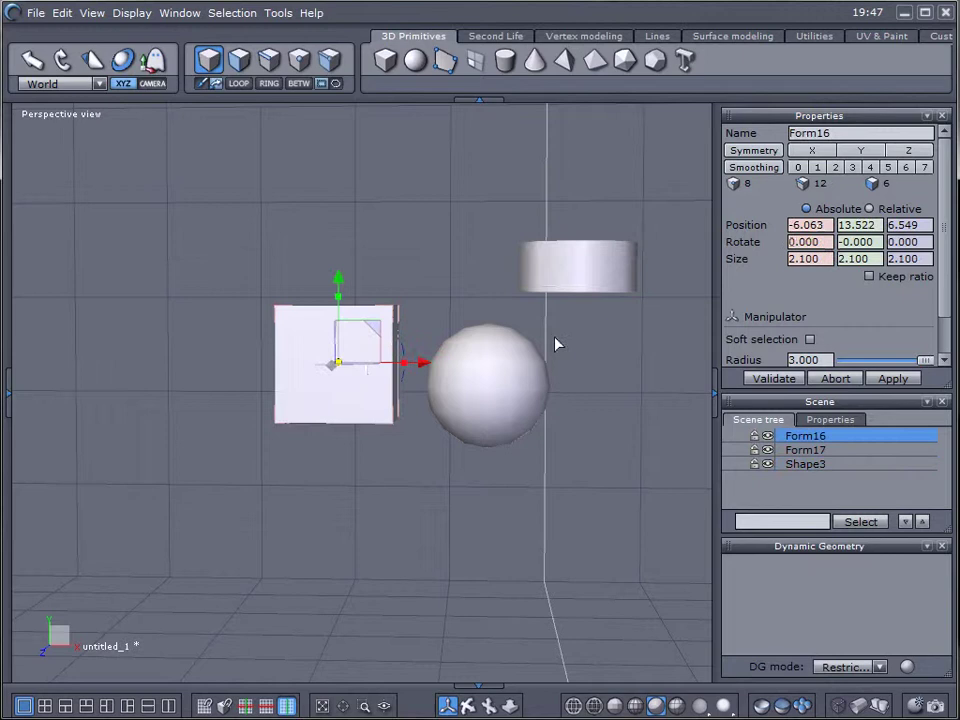
# Select the cube, sphere and cylinder together with a rectangular selection, and undo that selection
pyautogui.moveTo(229, 142); pyautogui.dragTo(258, 171)
pyautogui.moveTo(271, 243); pyautogui.dragTo(672, 500)
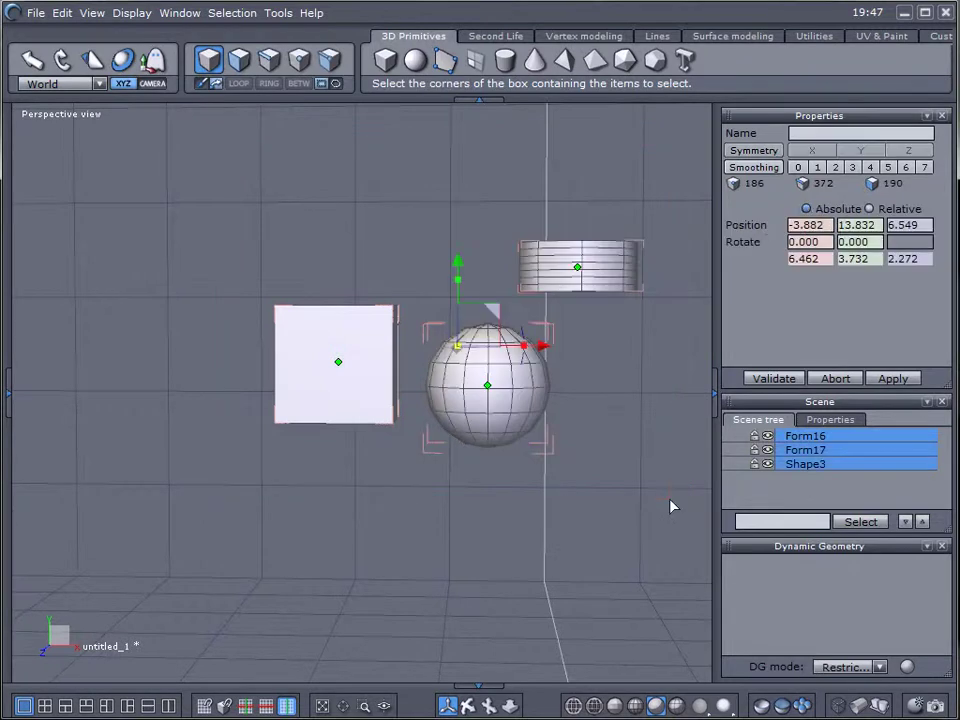
pyautogui.hotkey('ctrl', 'z')
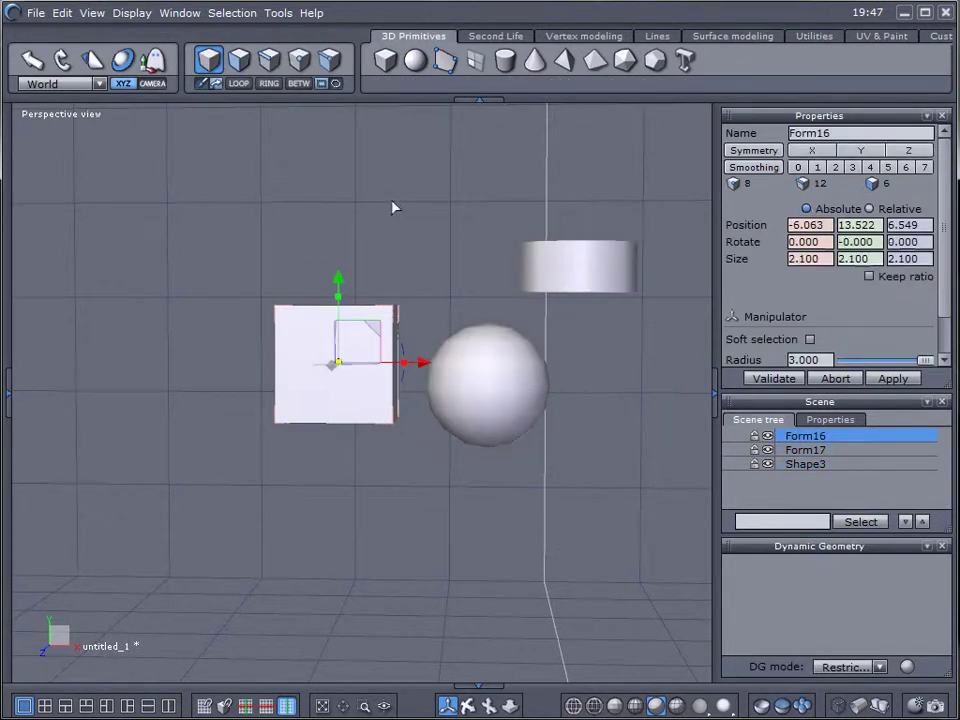
# Switch to lasso selection and draw a closed freehand outline around the cube only
pyautogui.click(337, 84)
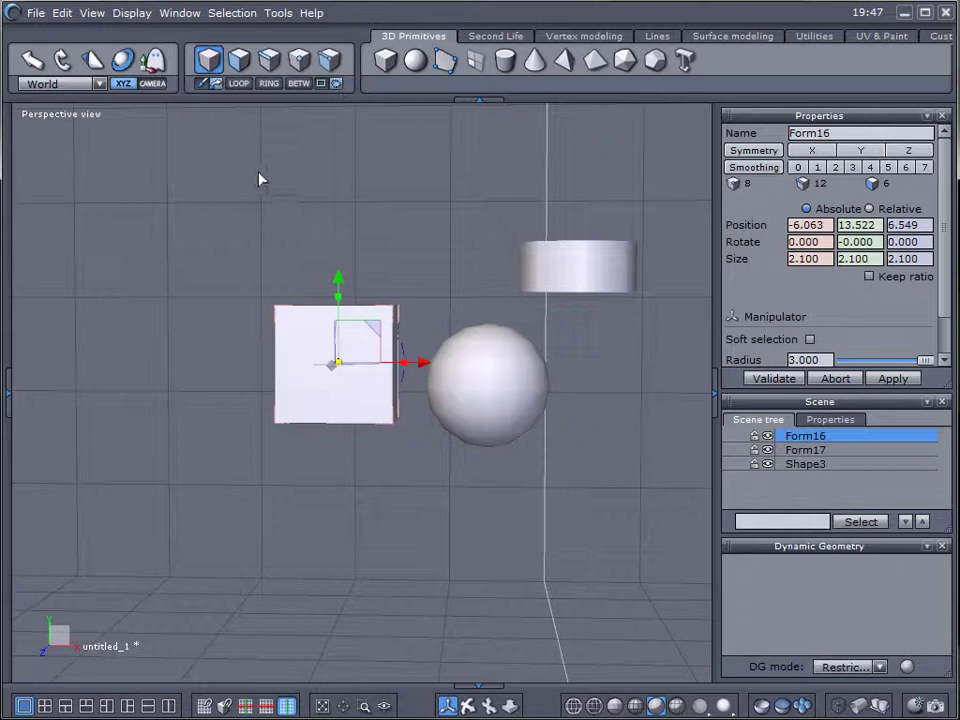
pyautogui.moveTo(256, 172); pyautogui.dragTo(344, 172)
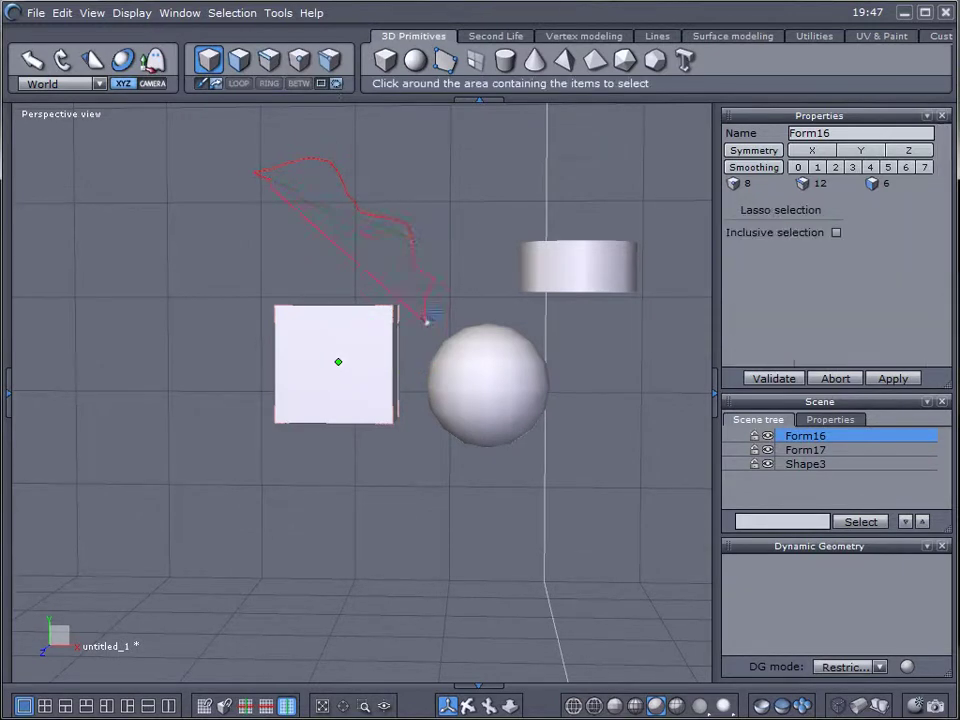
pyautogui.moveTo(426, 320)
pyautogui.mouseDown()
pyautogui.moveTo(405, 404)
pyautogui.moveTo(362, 497)
pyautogui.moveTo(219, 508)
pyautogui.moveTo(208, 336)
pyautogui.mouseUp()
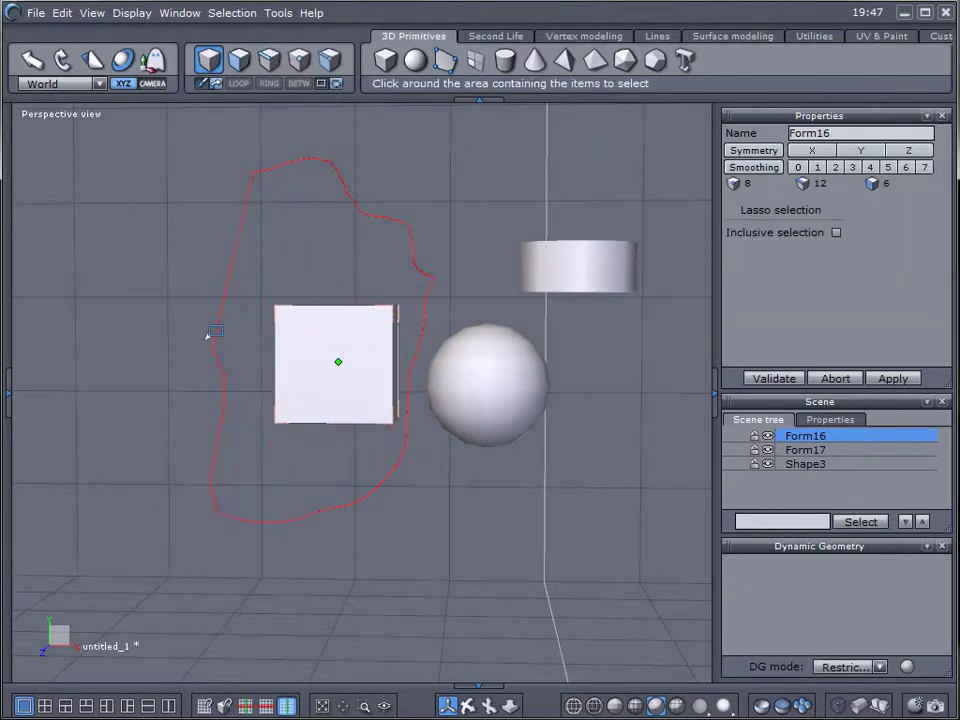
pyautogui.moveTo(241, 199); pyautogui.dragTo(252, 180)
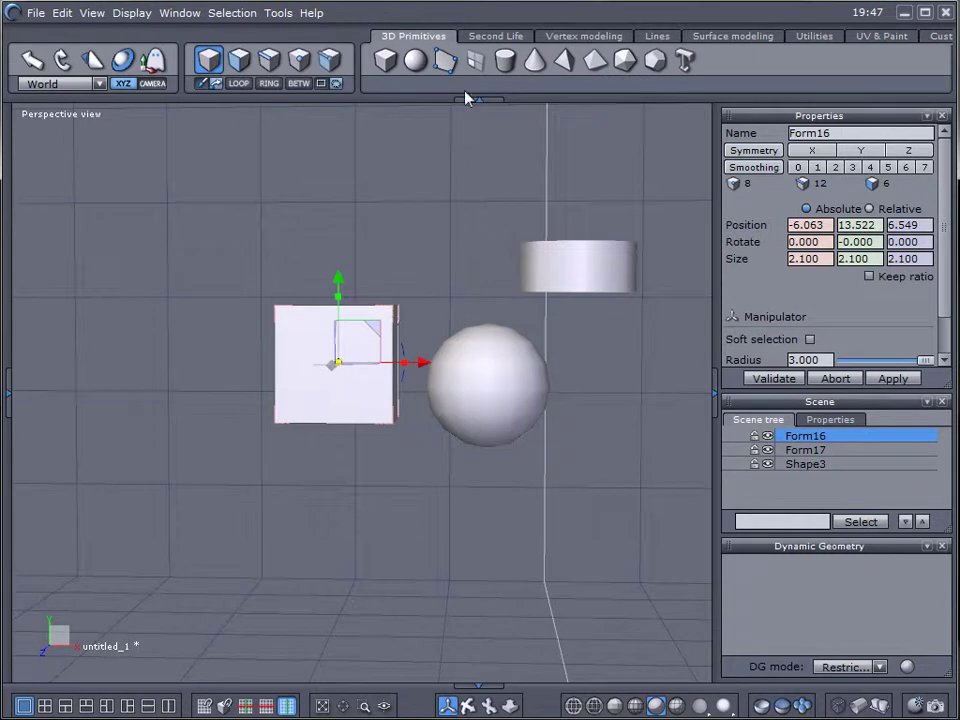
# Create two small cubes above the large cube and the sphere, about 0.72 and 0.80 units in size
pyautogui.click(385, 60)
pyautogui.click(339, 201)
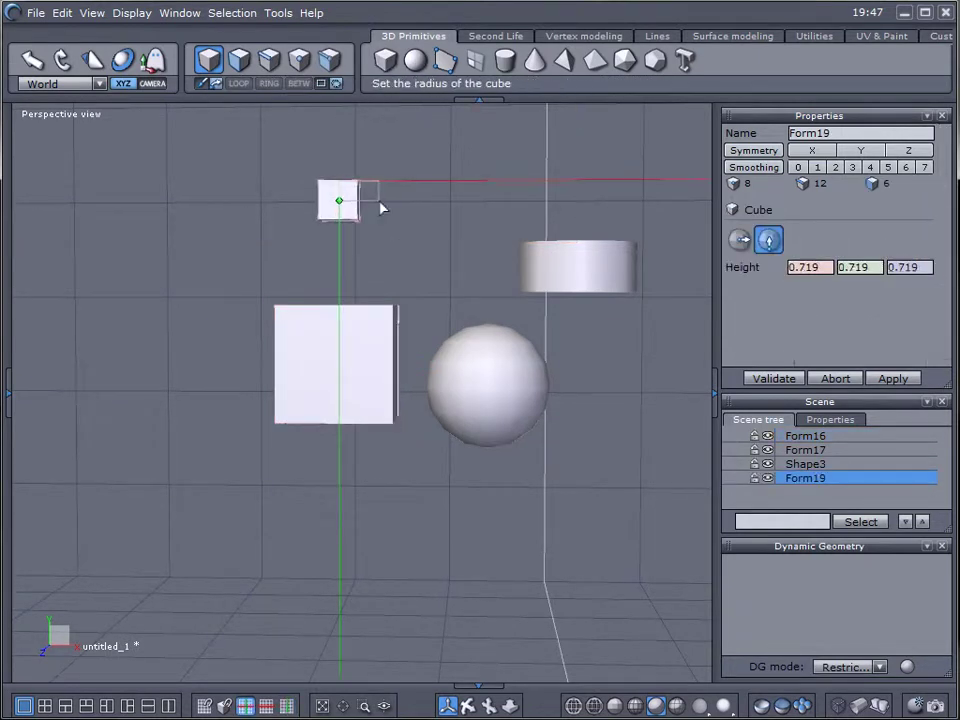
pyautogui.click(381, 208)
pyautogui.click(385, 60)
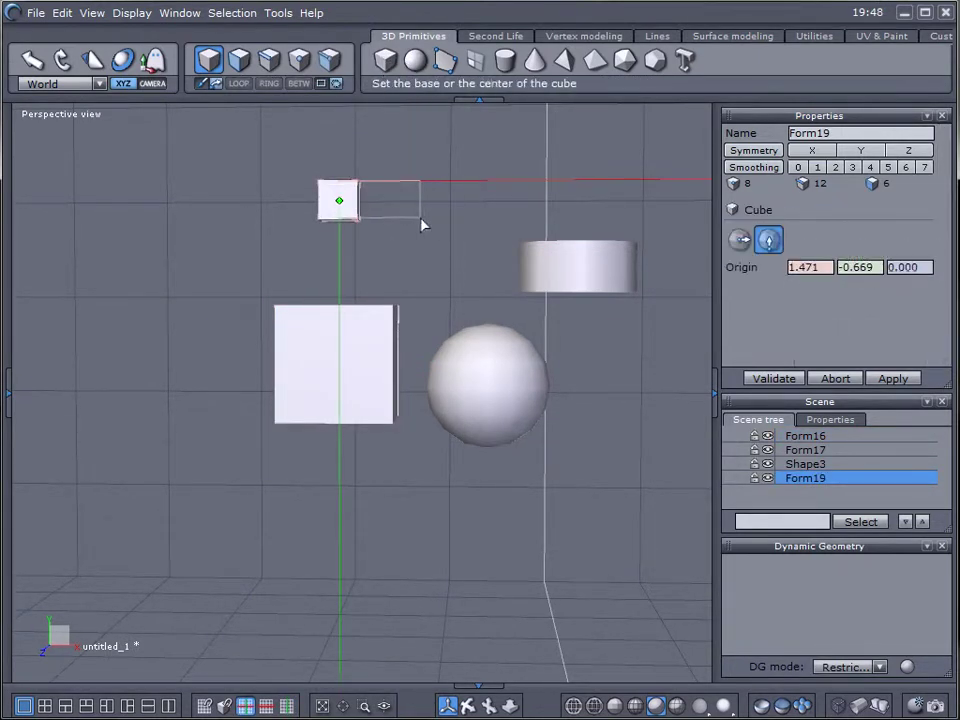
pyautogui.click(437, 212)
pyautogui.click(482, 255)
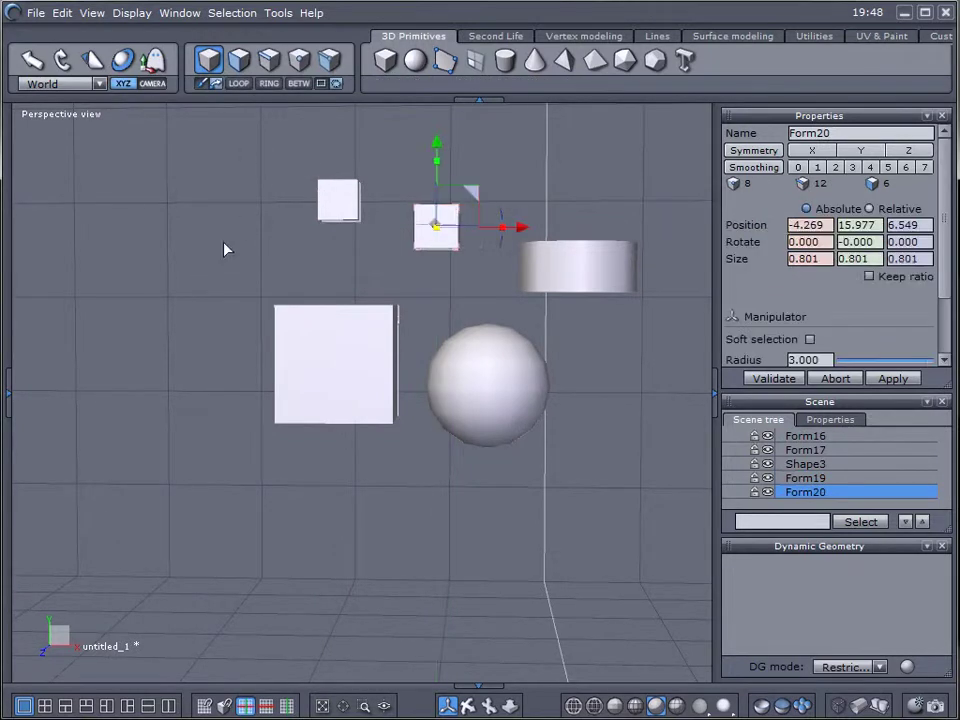
# Lasso the large cube and the small cube nearest the cylinder, leaving out the other small cube, and restore rectangular selection
pyautogui.moveTo(259, 273); pyautogui.dragTo(356, 255)
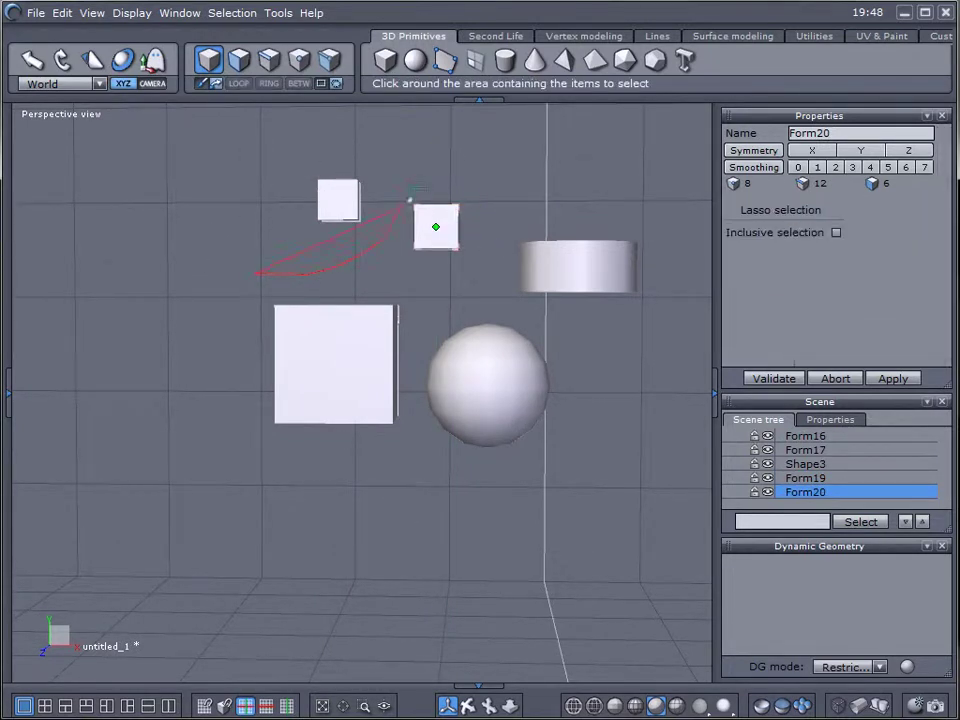
pyautogui.moveTo(410, 196)
pyautogui.mouseDown()
pyautogui.moveTo(489, 216)
pyautogui.moveTo(454, 285)
pyautogui.moveTo(407, 321)
pyautogui.moveTo(427, 414)
pyautogui.moveTo(270, 466)
pyautogui.mouseUp()
pyautogui.moveTo(229, 335); pyautogui.dragTo(259, 274)
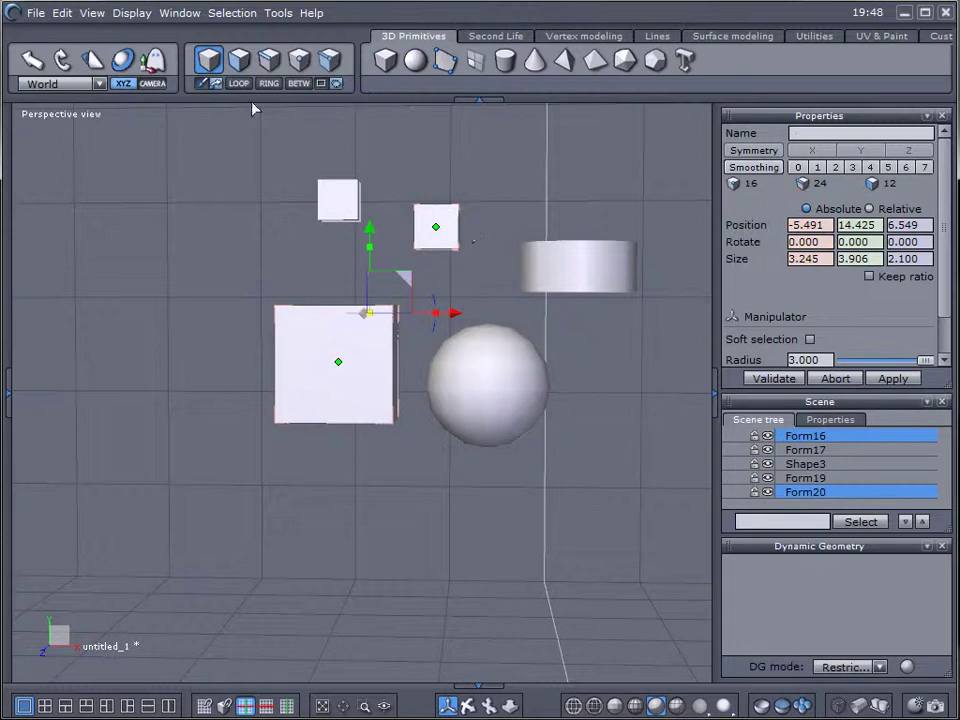
pyautogui.click(320, 83)
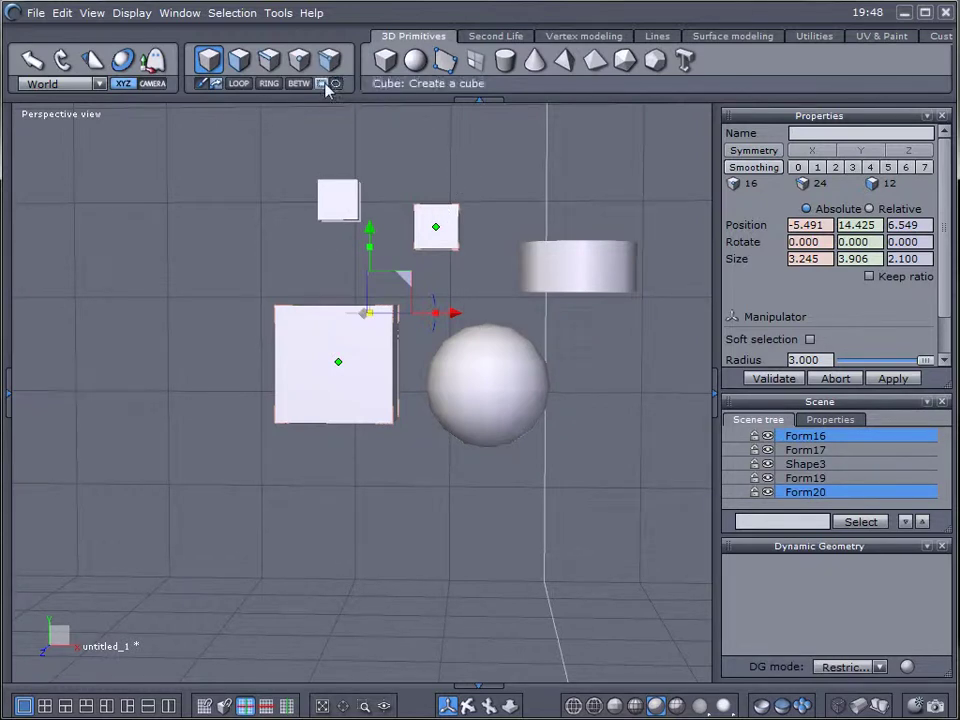
# Select the two small cubes with a rectangle, and pick the large cube and the small cube above it individually
pyautogui.moveTo(196, 136); pyautogui.dragTo(518, 282)
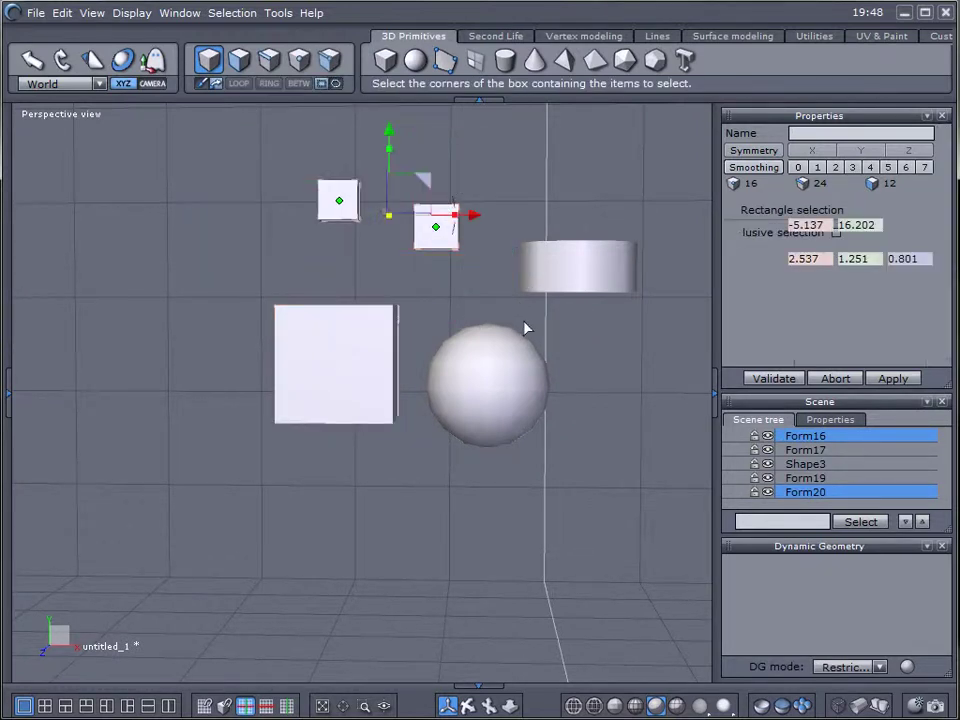
pyautogui.click(360, 336)
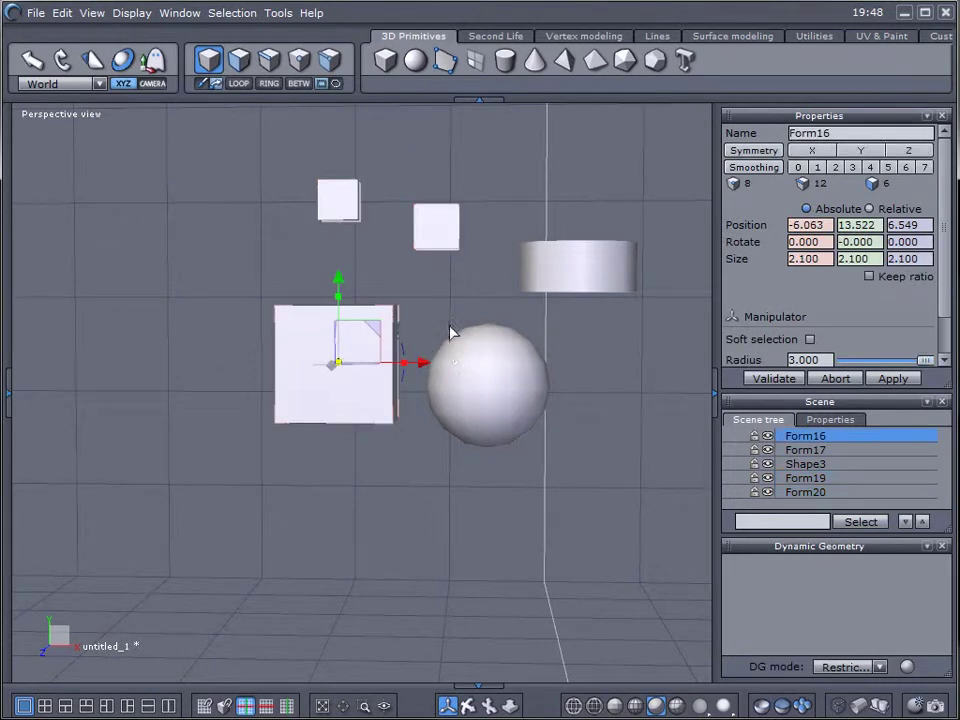
pyautogui.click(333, 202)
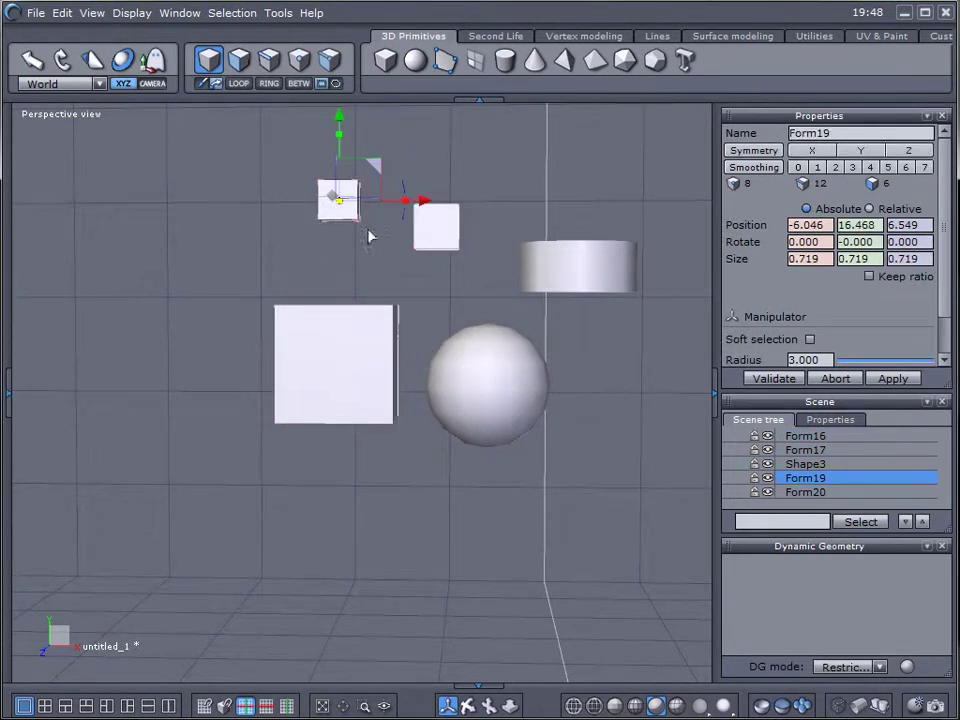
# Add the other small cube and the sphere to the selection, and remove the small cube nearest the cylinder from it
pyautogui.press('shift')
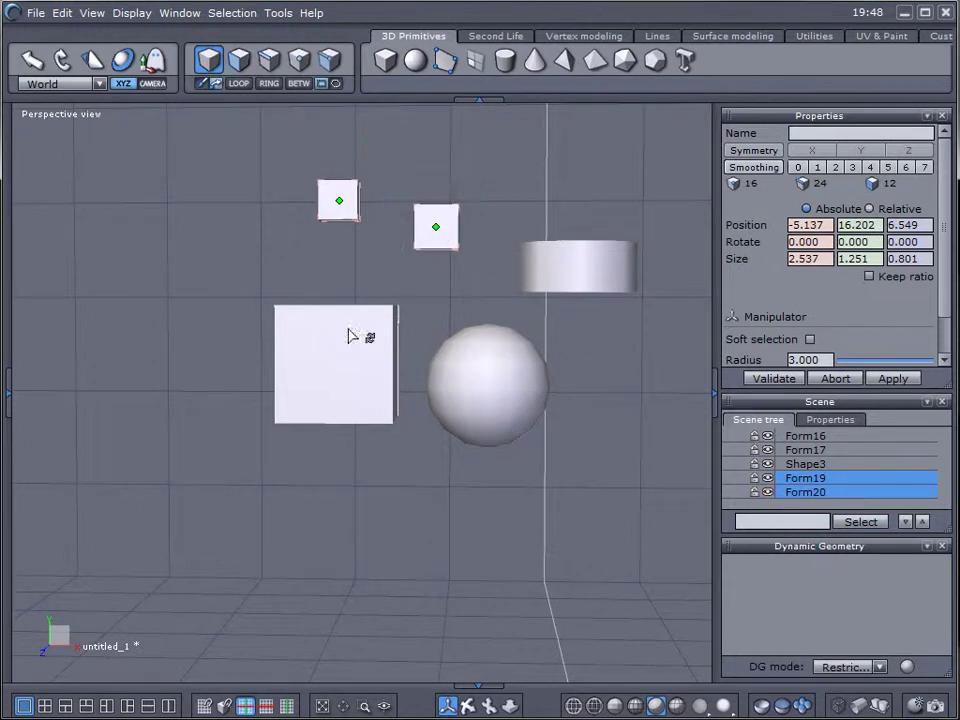
pyautogui.press('m')
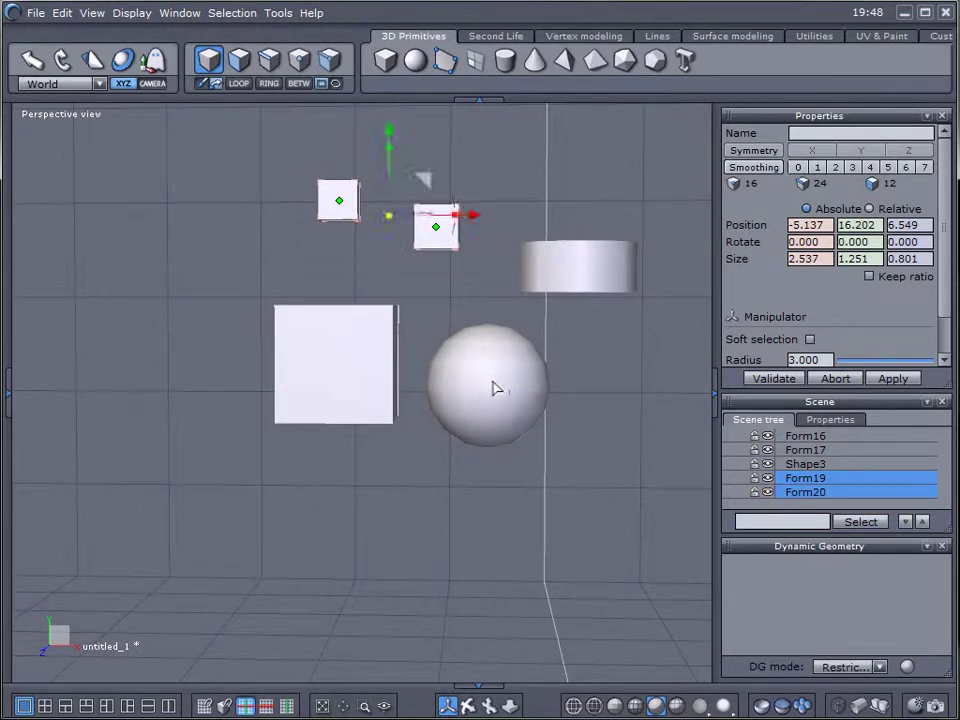
pyautogui.press('alt')
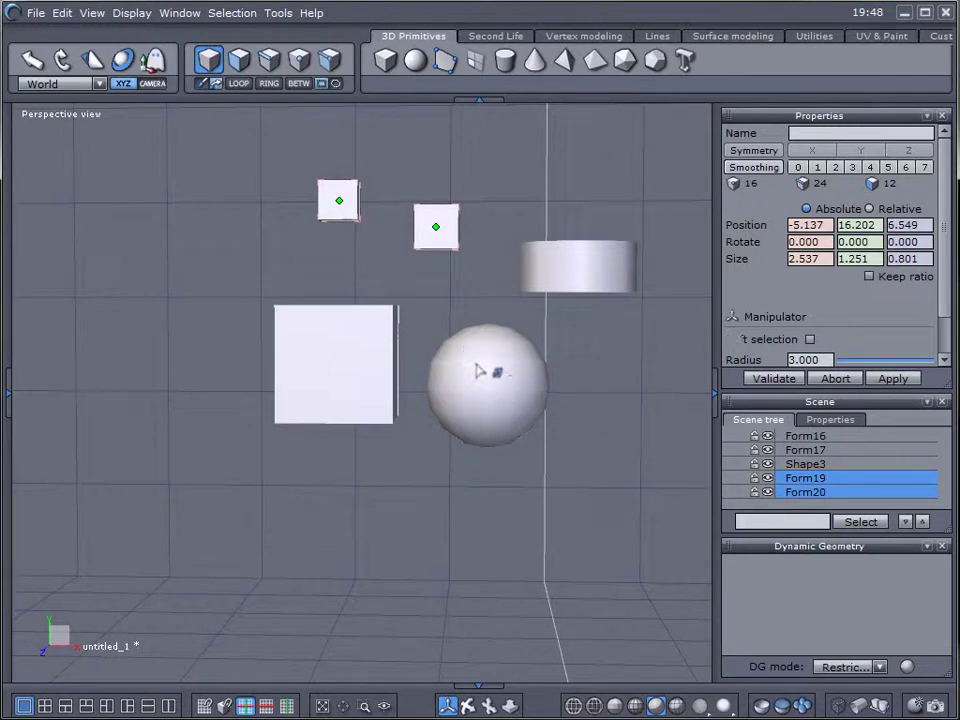
pyautogui.keyDown('shift'); pyautogui.click(476, 365); pyautogui.keyUp('shift')
pyautogui.keyDown('shift'); pyautogui.click(594, 281); pyautogui.keyUp('shift')
pyautogui.keyDown('shift'); pyautogui.click(585, 280); pyautogui.keyUp('shift')
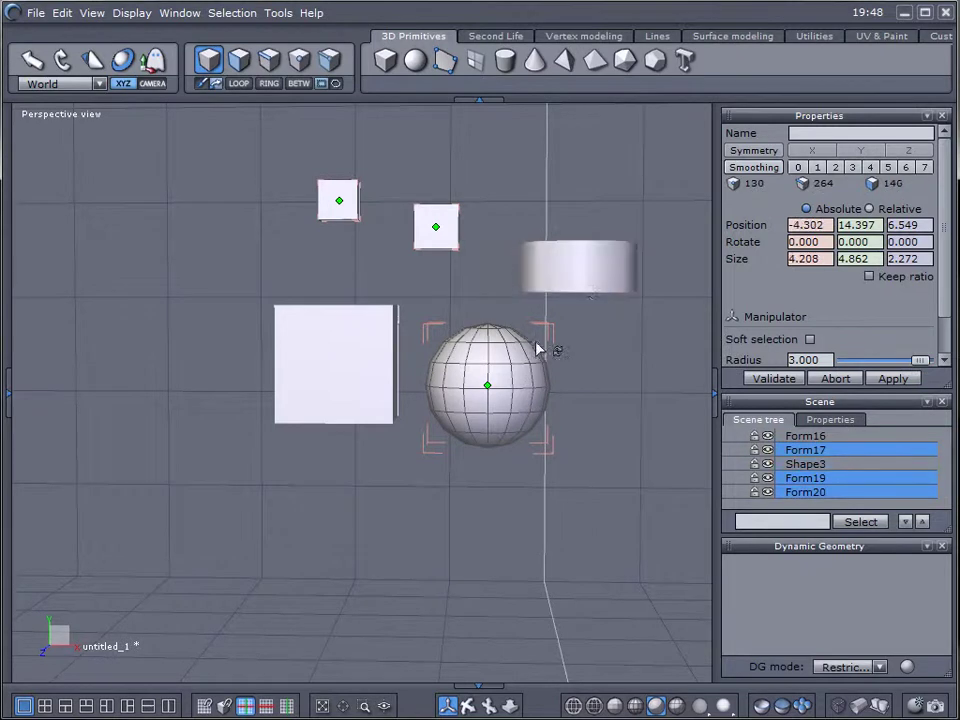
pyautogui.keyDown('shift'); pyautogui.click(437, 240); pyautogui.keyUp('shift')
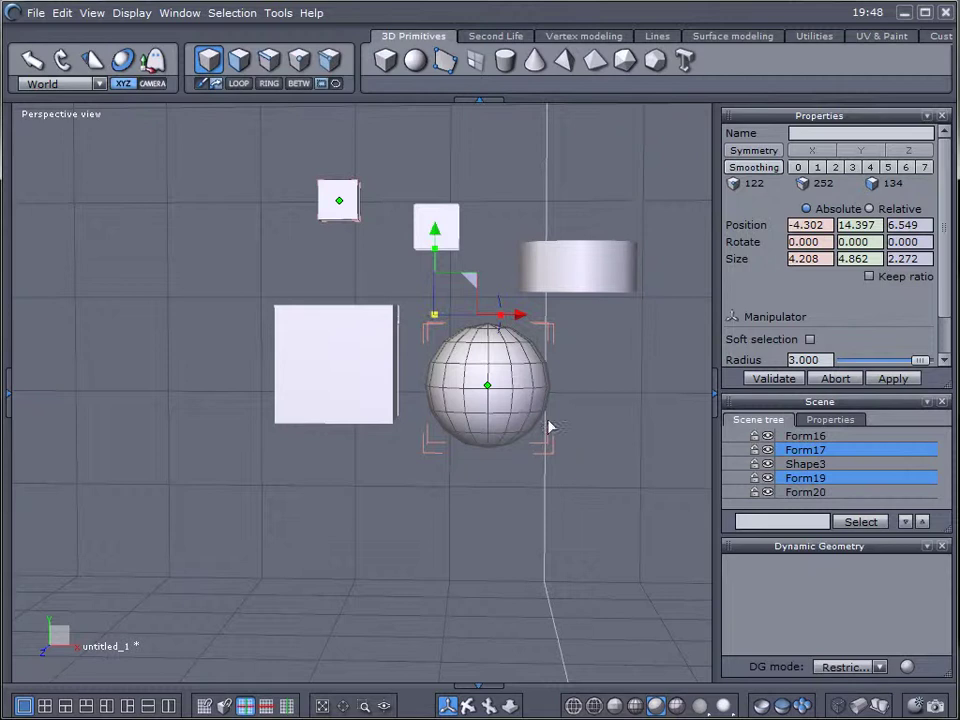
# Select the cylinder alone and clear the selection
pyautogui.press('Down')
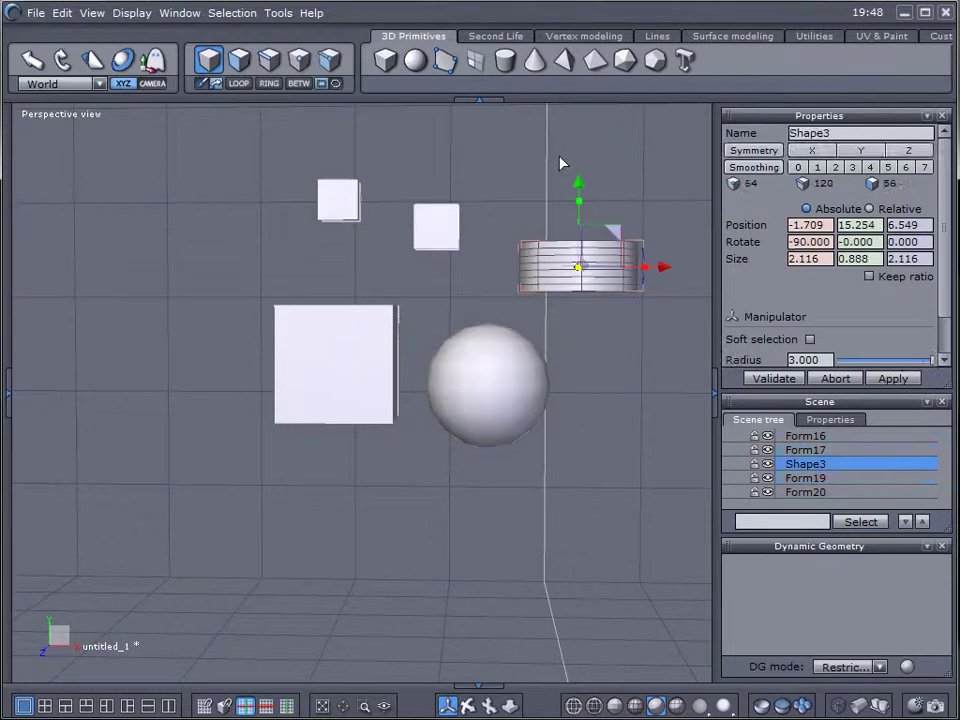
pyautogui.click(176, 173)
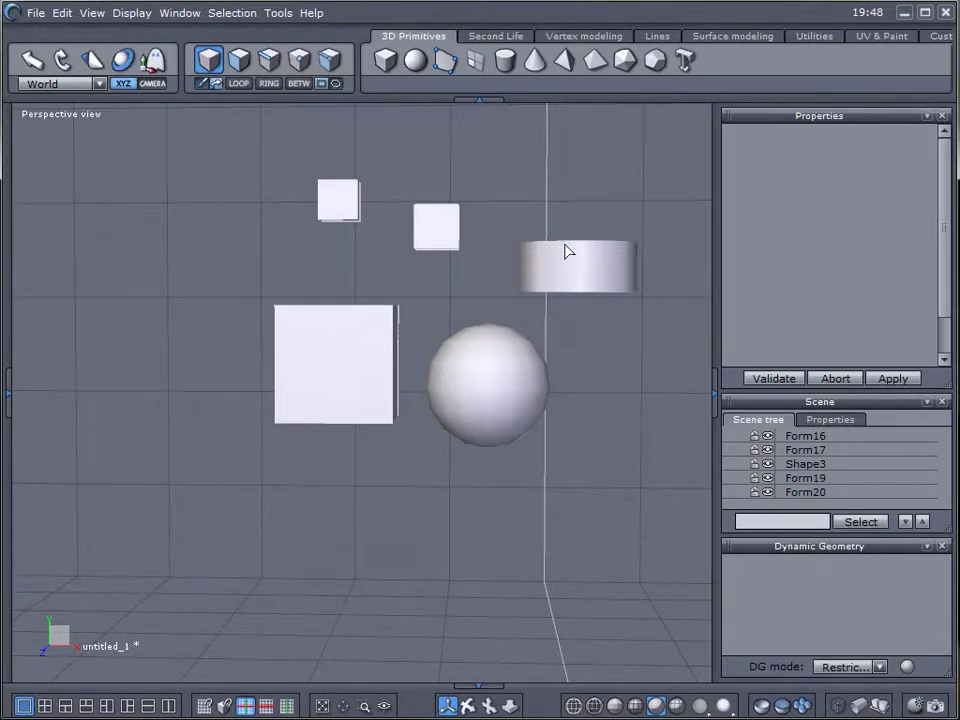
pyautogui.click(235, 13)
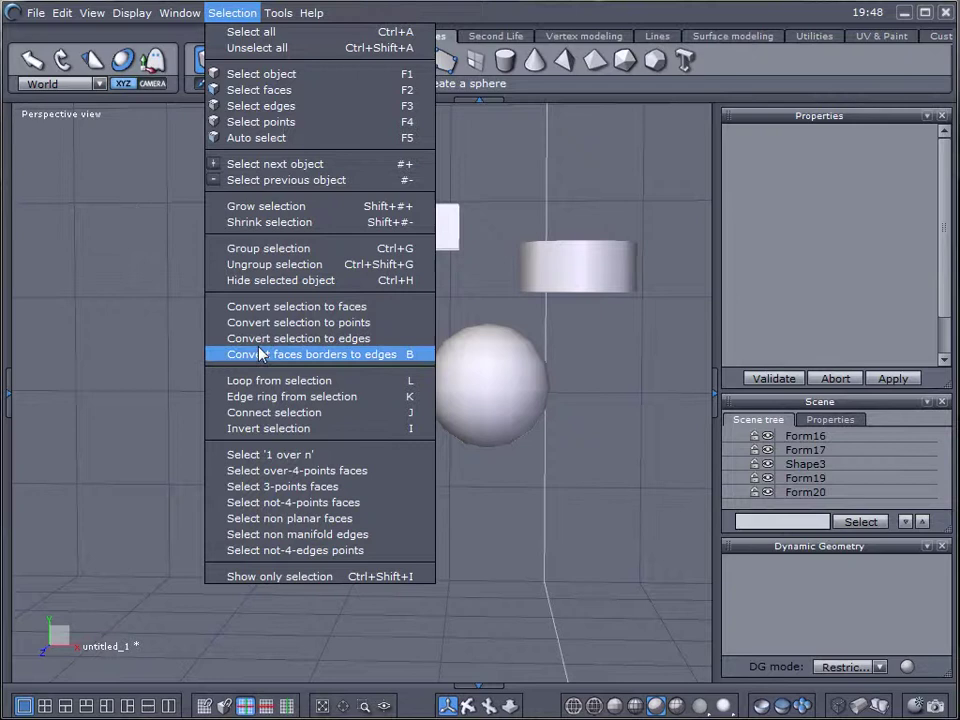
pyautogui.click(105, 287)
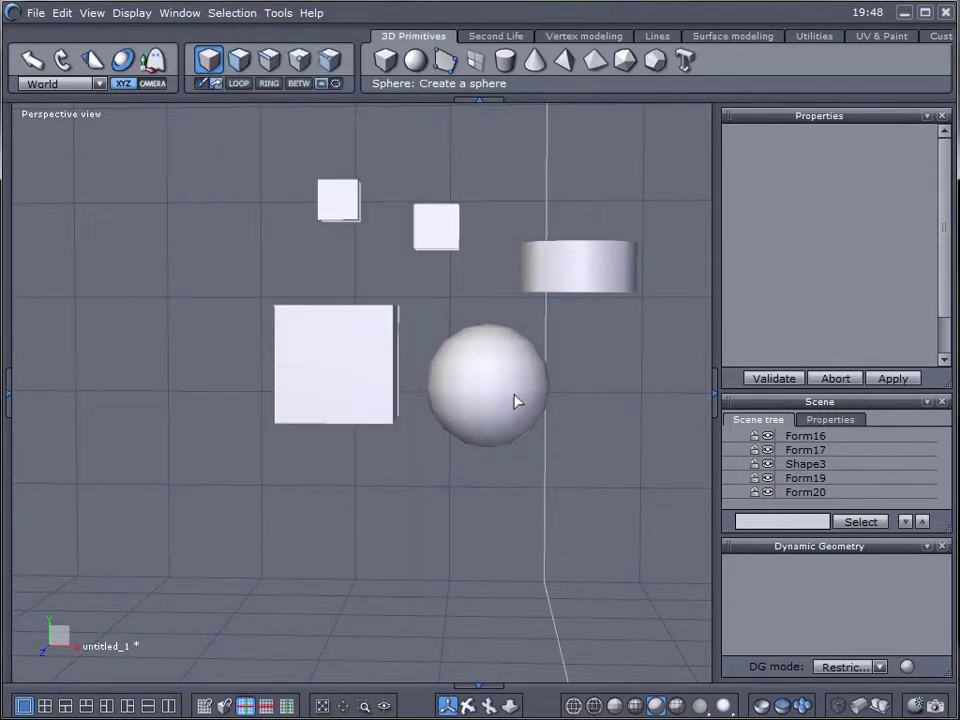
# Delete the large cube, the cylinder and both small cubes, keeping only the sphere in the scene
pyautogui.click(515, 401)
pyautogui.click(341, 344)
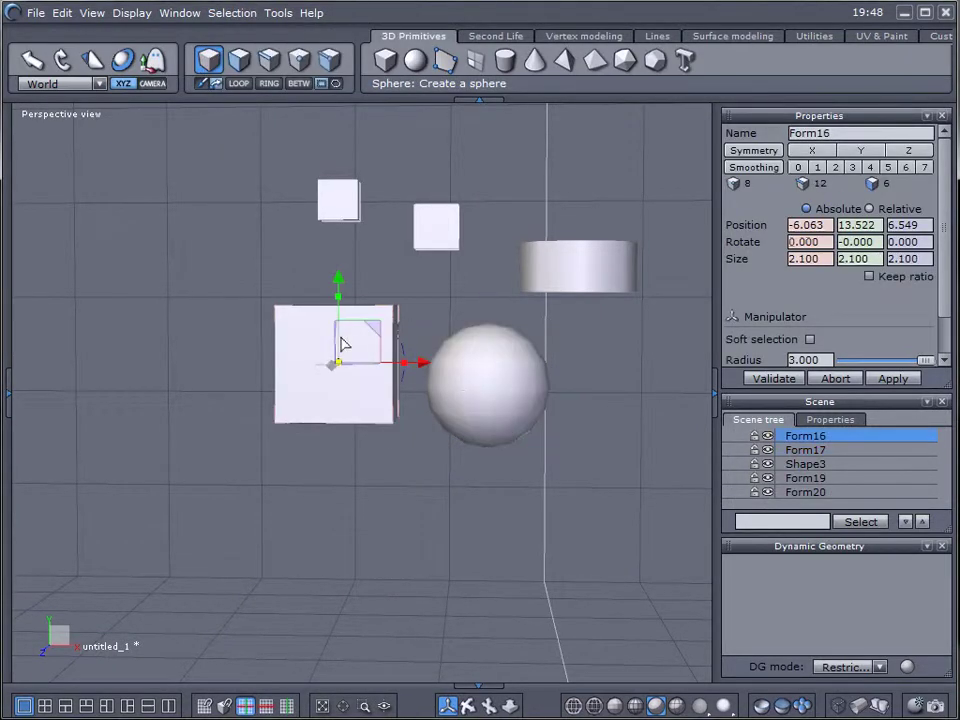
pyautogui.press('Delete')
pyautogui.click(611, 270)
pyautogui.press('Delete')
pyautogui.click(448, 238)
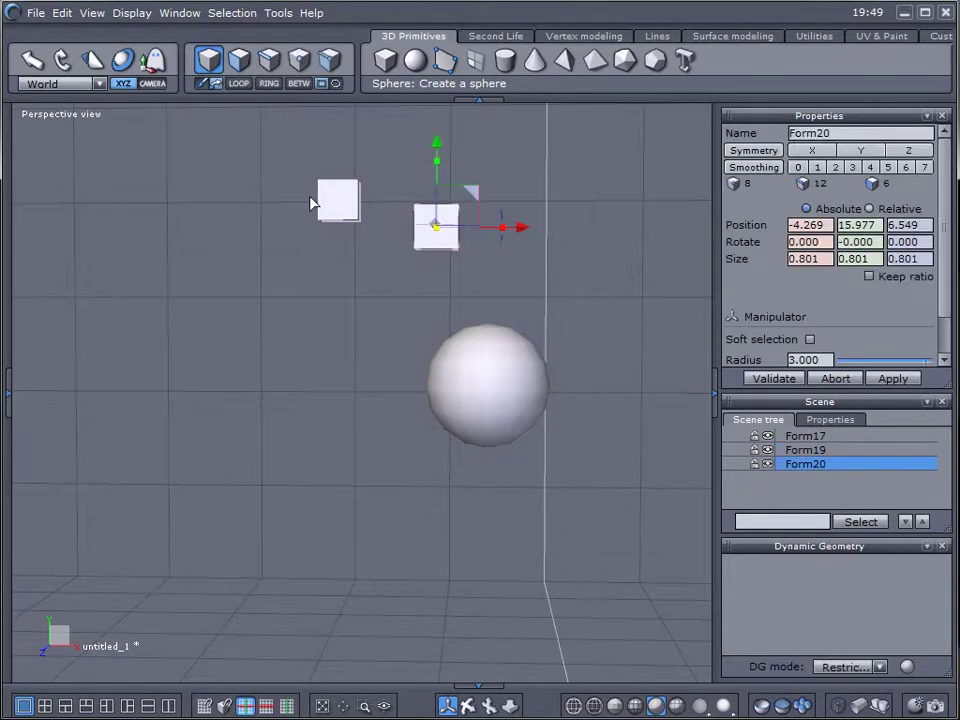
pyautogui.press('Delete')
pyautogui.click(345, 208)
pyautogui.press('Delete')
# Select the sphere, switch to face selection and pick a single face just above its equator
pyautogui.click(476, 356)
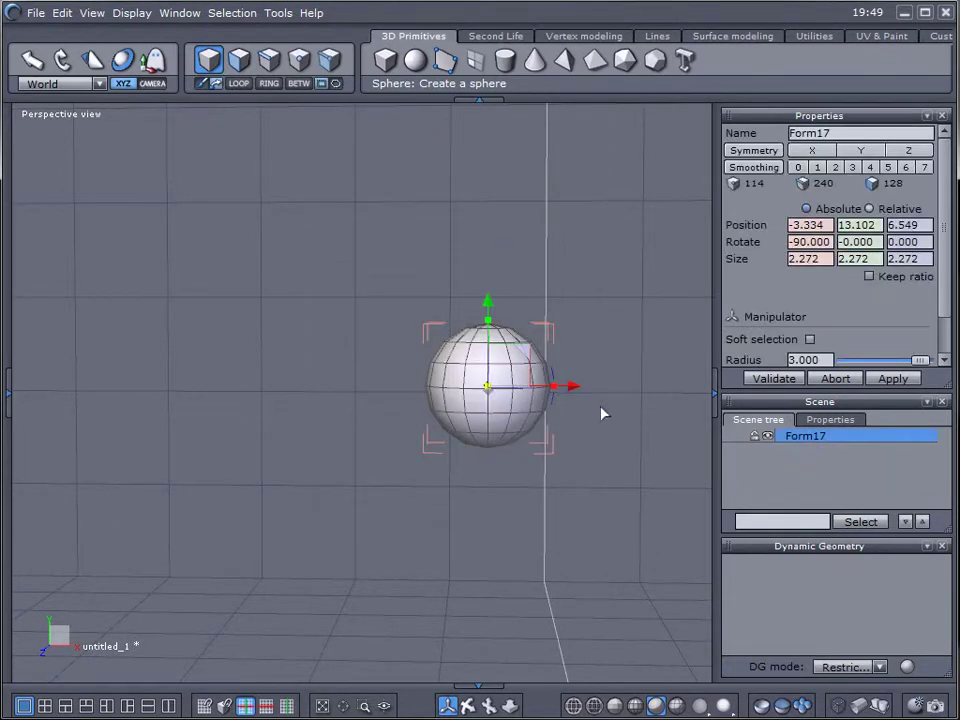
pyautogui.moveTo(601, 413); pyautogui.dragTo(531, 437, button='middle')
pyautogui.scroll(2, 598, 435)
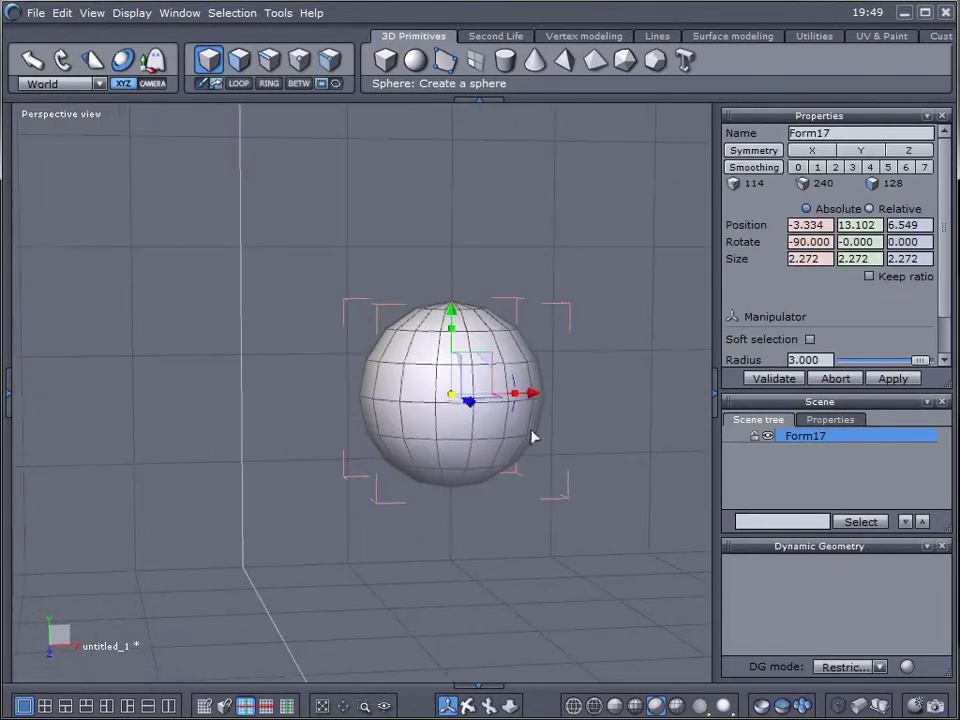
pyautogui.click(238, 60)
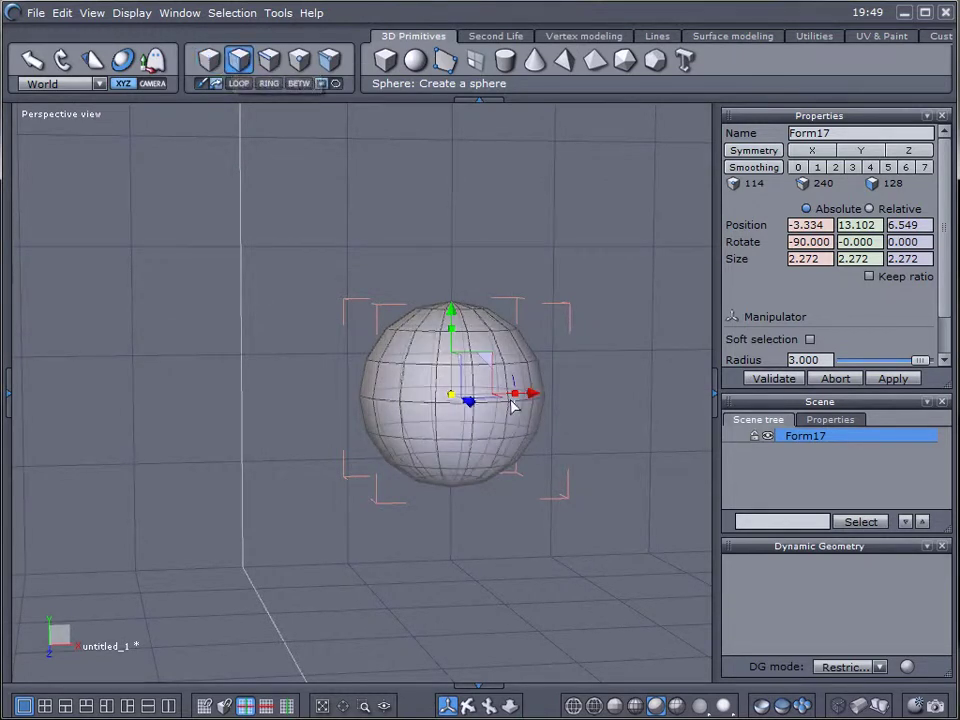
pyautogui.click(420, 388)
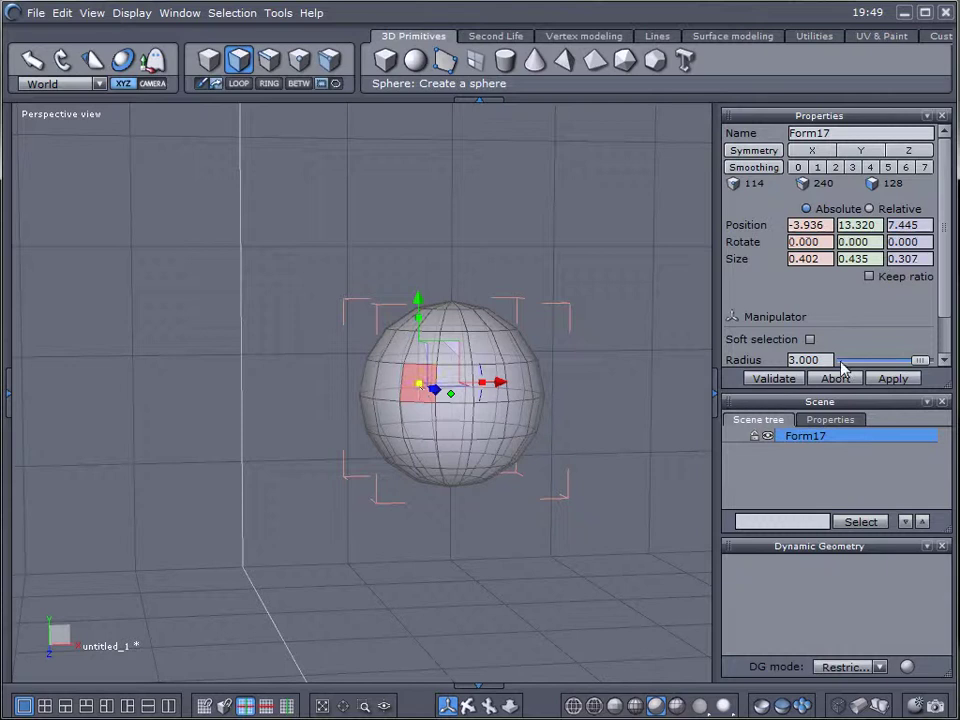
# Select the full horizontal loop of faces above the sphere's equator, reduce it to 1 over 3, and clear the face selection
pyautogui.moveTo(945, 284); pyautogui.dragTo(947, 337)
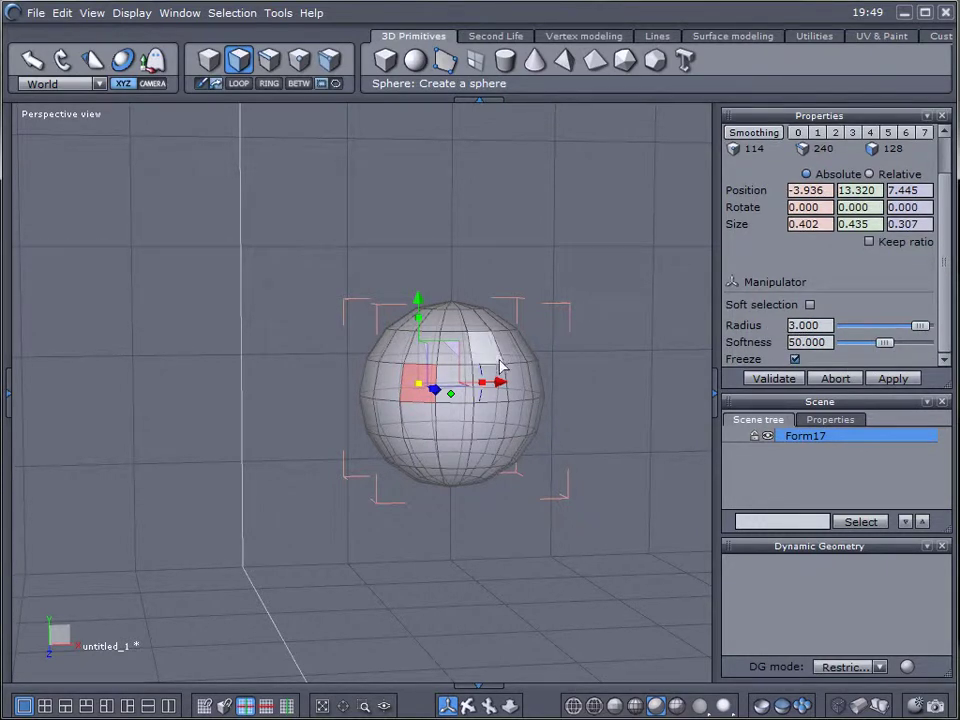
pyautogui.moveTo(538, 395); pyautogui.dragTo(345, 383)
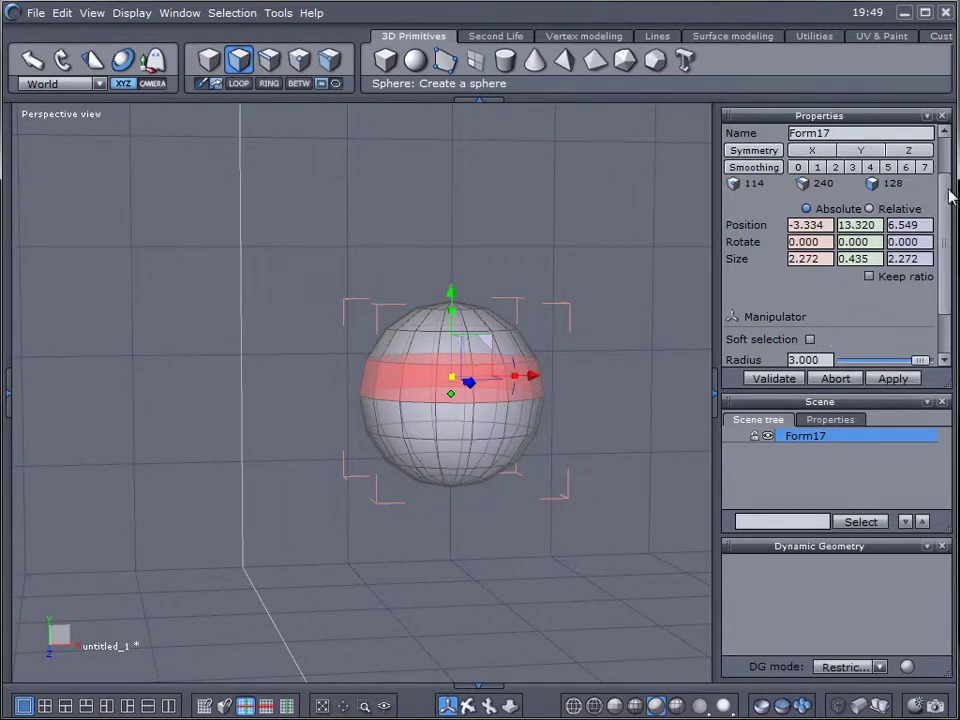
pyautogui.scroll(-3, 949, 193)
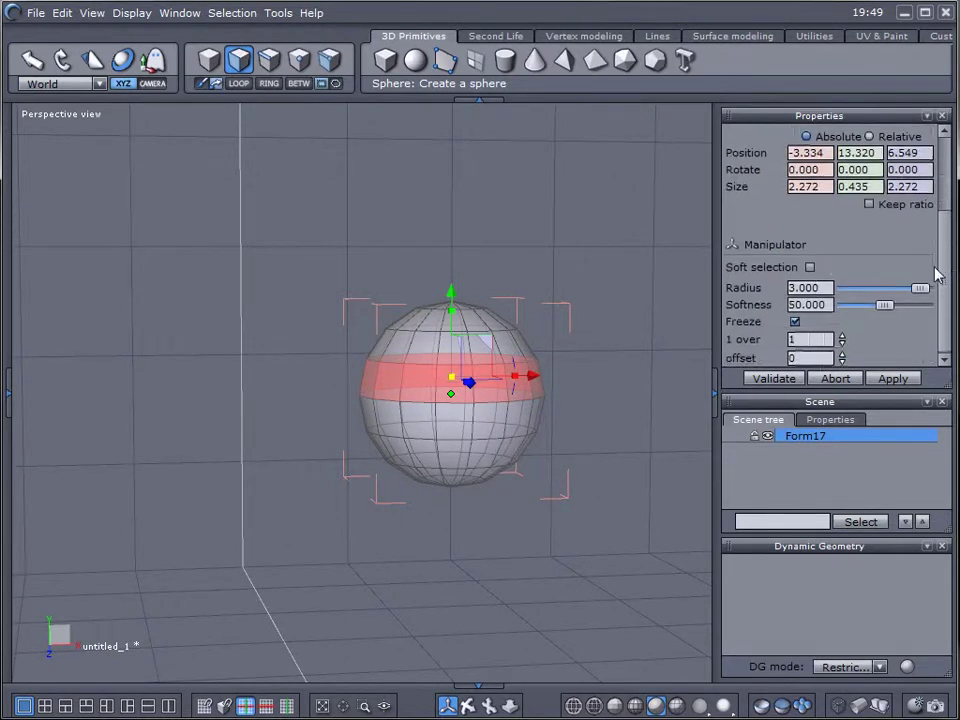
pyautogui.click(842, 337)
pyautogui.click(842, 337)
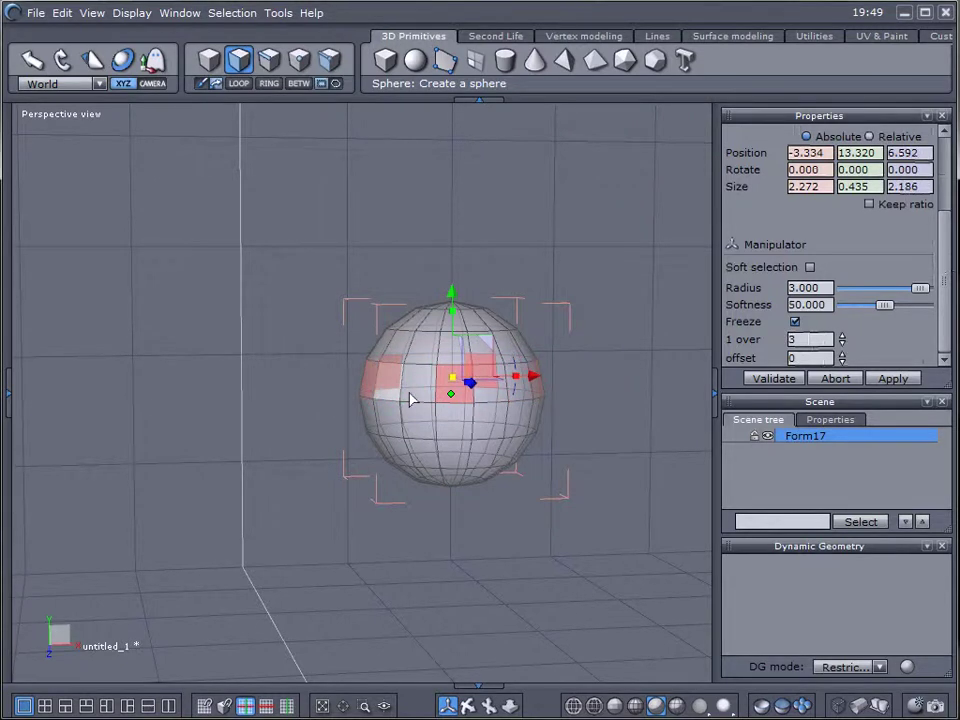
pyautogui.click(605, 349)
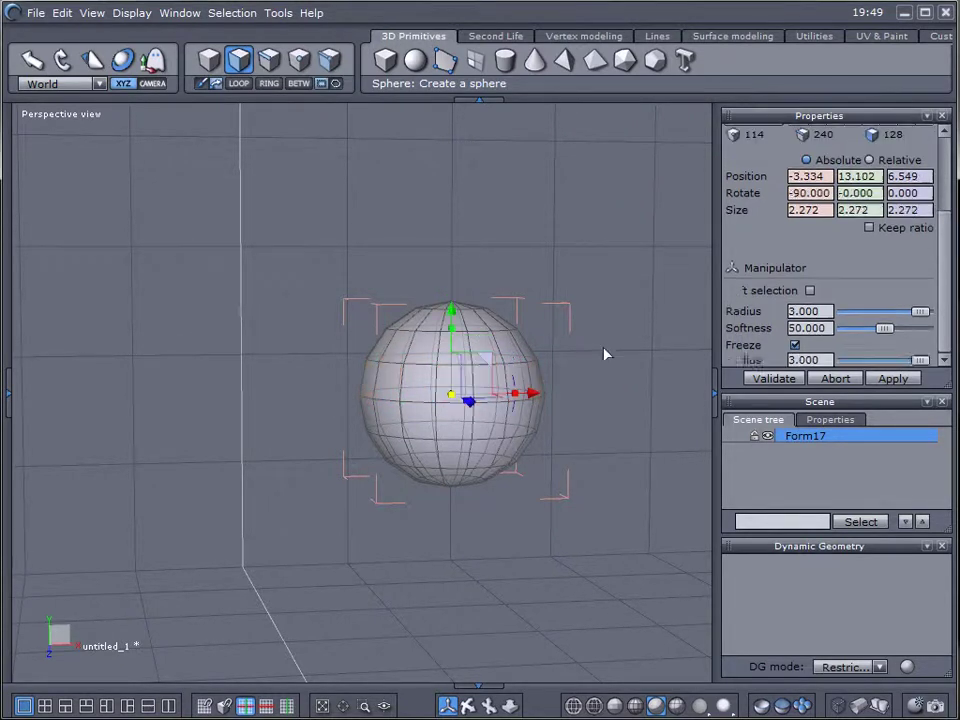
# Pick one face near the sphere's middle and apply Select '1 over n' to the sphere's faces with a value of 3
pyautogui.click(455, 390)
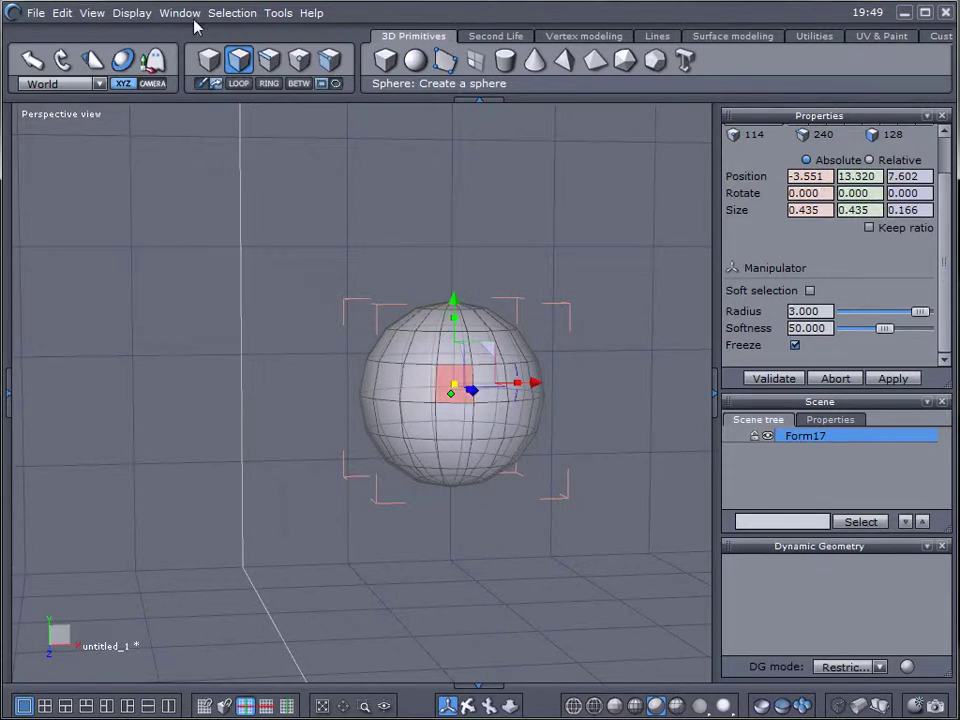
pyautogui.click(240, 16)
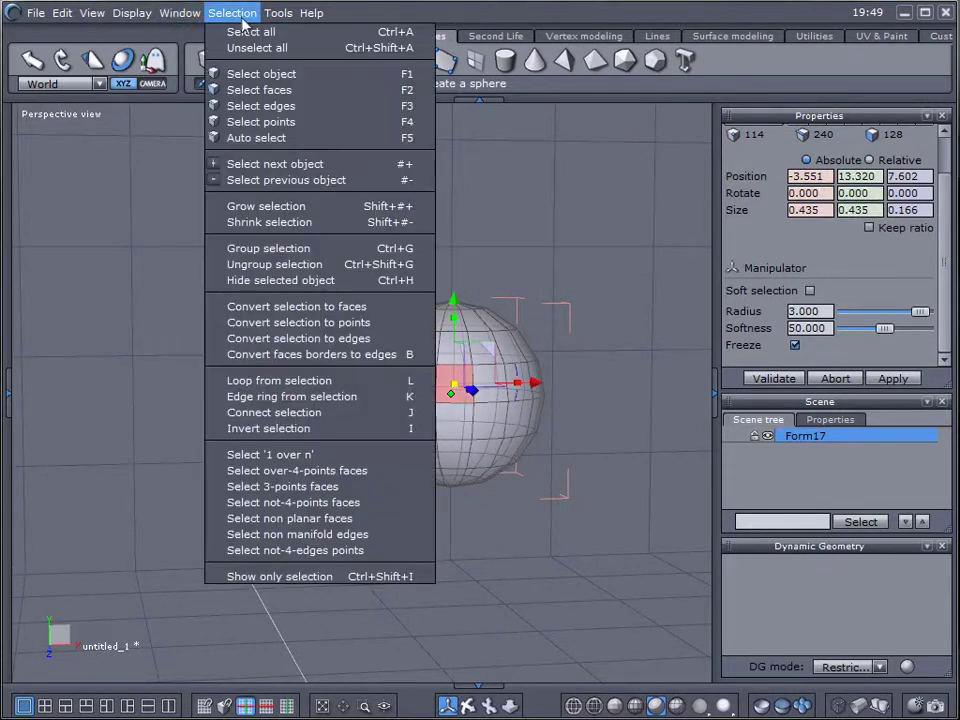
pyautogui.click(355, 455)
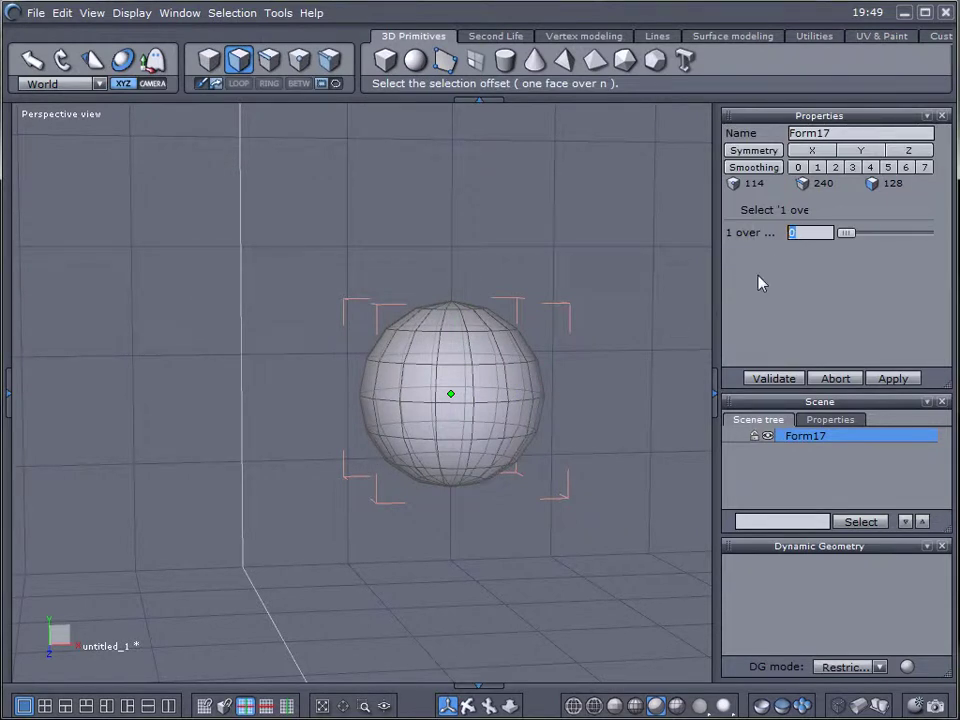
pyautogui.write('3')
pyautogui.click(774, 378)
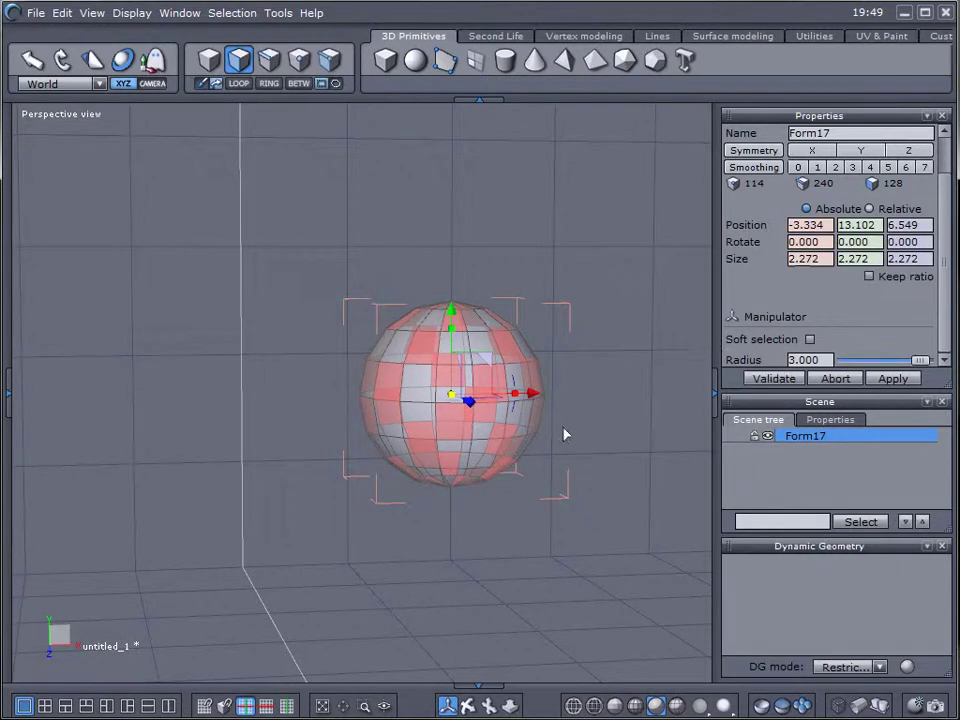
# Clear the face selection and return to object selection with the sphere selected
pyautogui.click(214, 13)
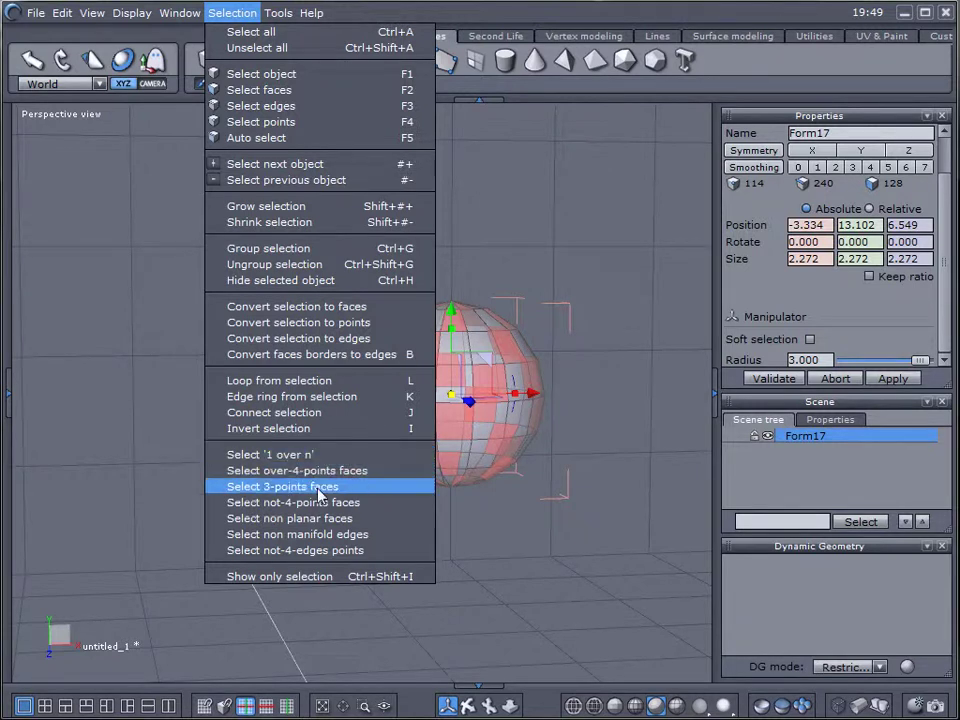
pyautogui.click(601, 396)
pyautogui.press('Escape')
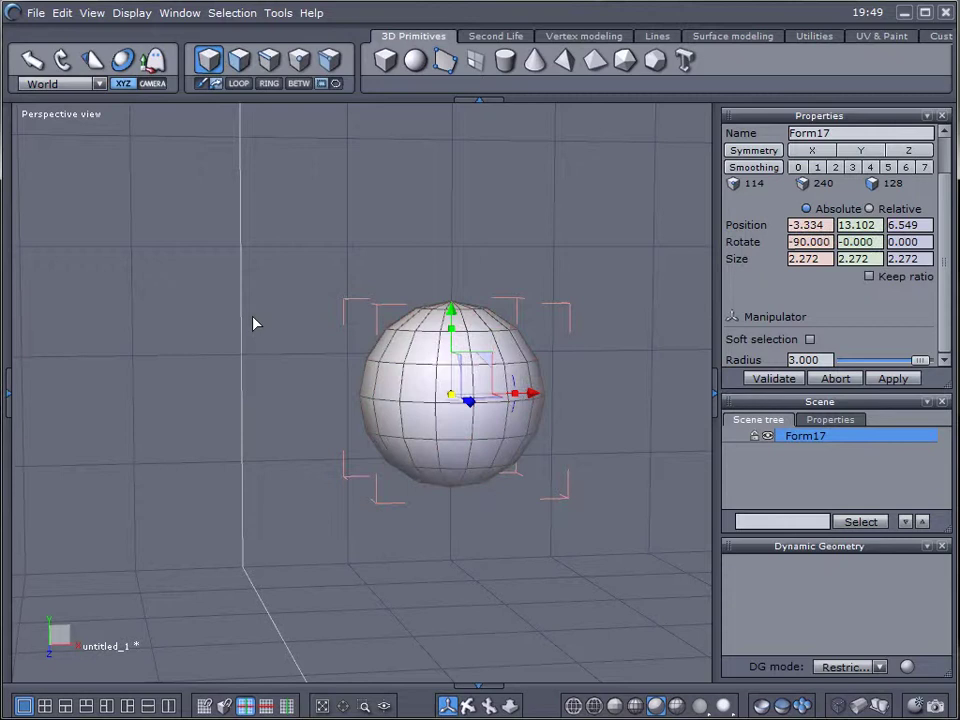
pyautogui.moveTo(235, 355)
pyautogui.mouseDown(button='middle')
pyautogui.moveTo(263, 388)
pyautogui.moveTo(235, 355)
pyautogui.mouseUp(button='middle')
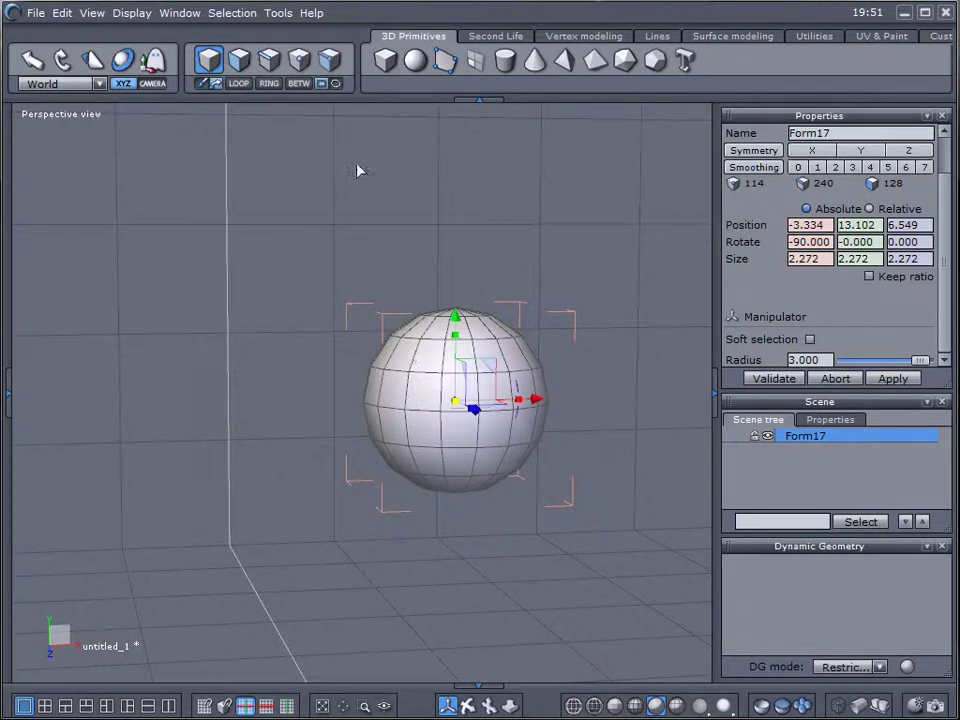
# Select a vertical edge of the sphere in edge mode, extend it to its loop and all parallel vertical edges, and clear the selection
pyautogui.click(269, 60)
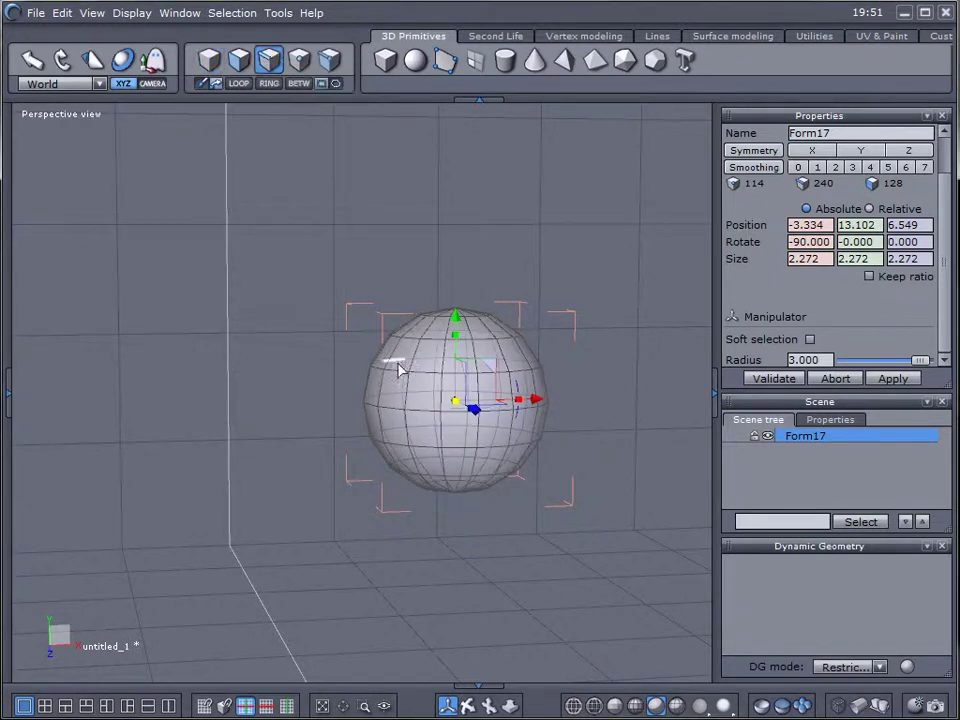
pyautogui.click(408, 396)
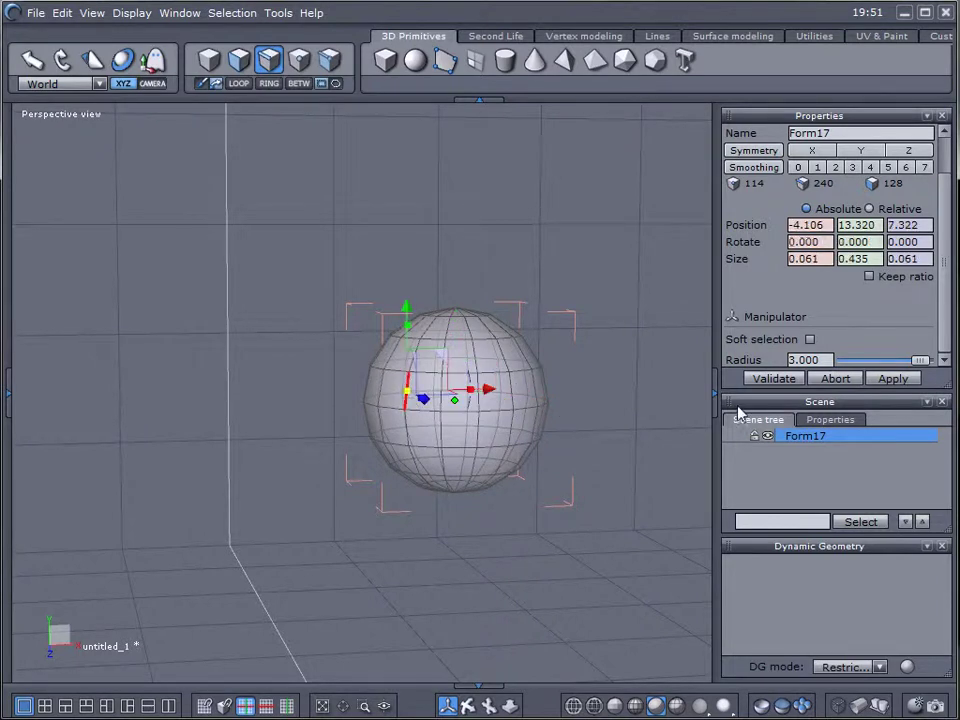
pyautogui.press('l')
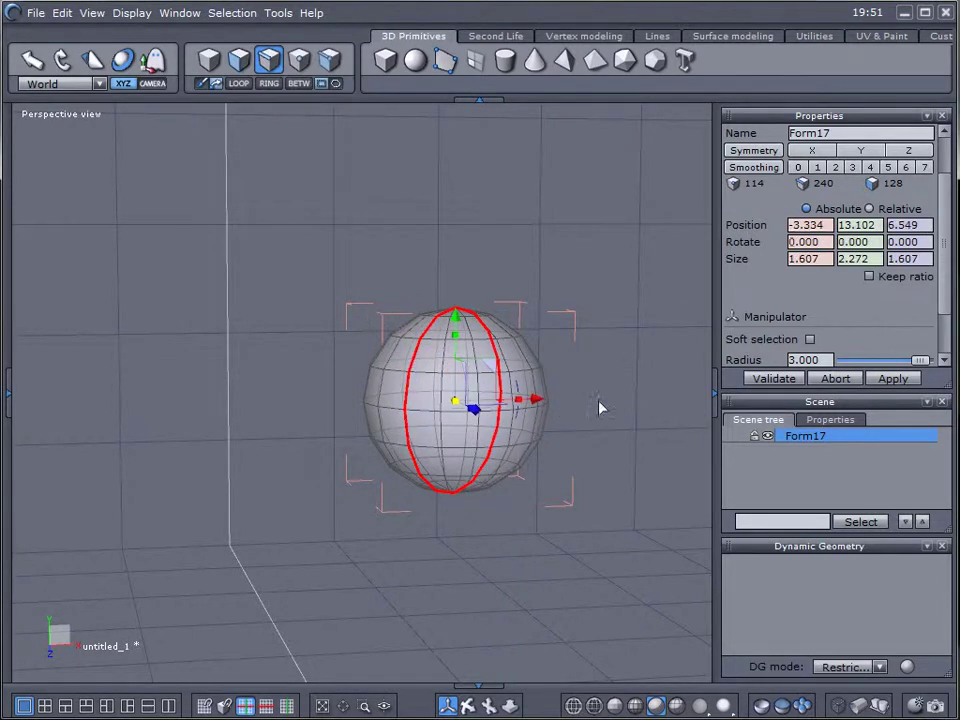
pyautogui.press('r')
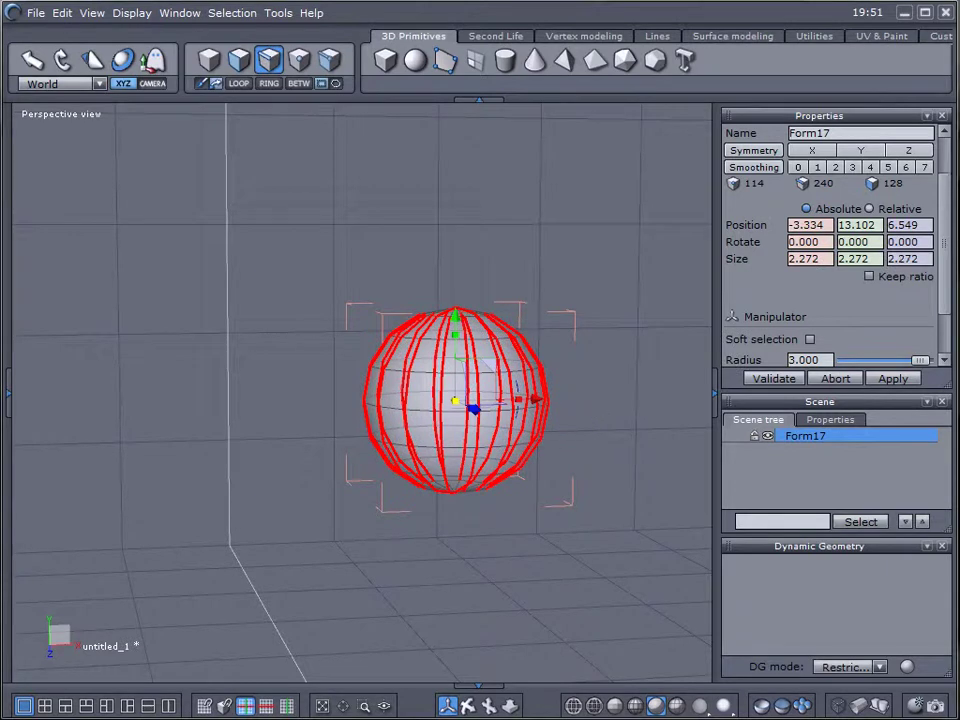
pyautogui.click(626, 393)
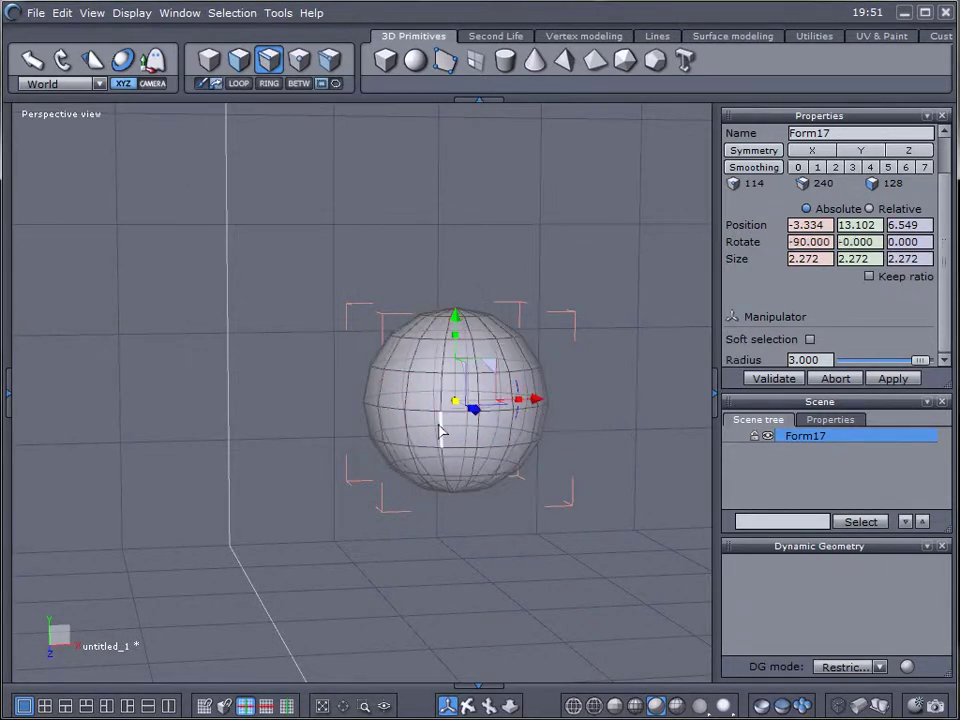
# Select the ring of a vertical edge above the sphere's equator, then the ring of a horizontal edge, clearing each selection
pyautogui.click(442, 398)
pyautogui.press('r')
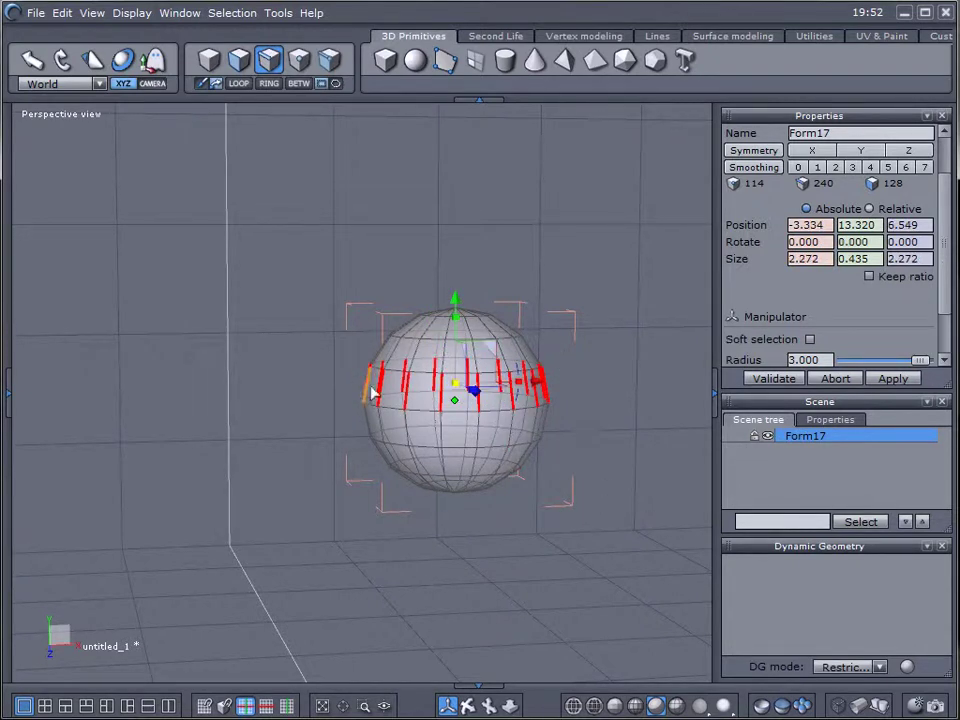
pyautogui.click(591, 422)
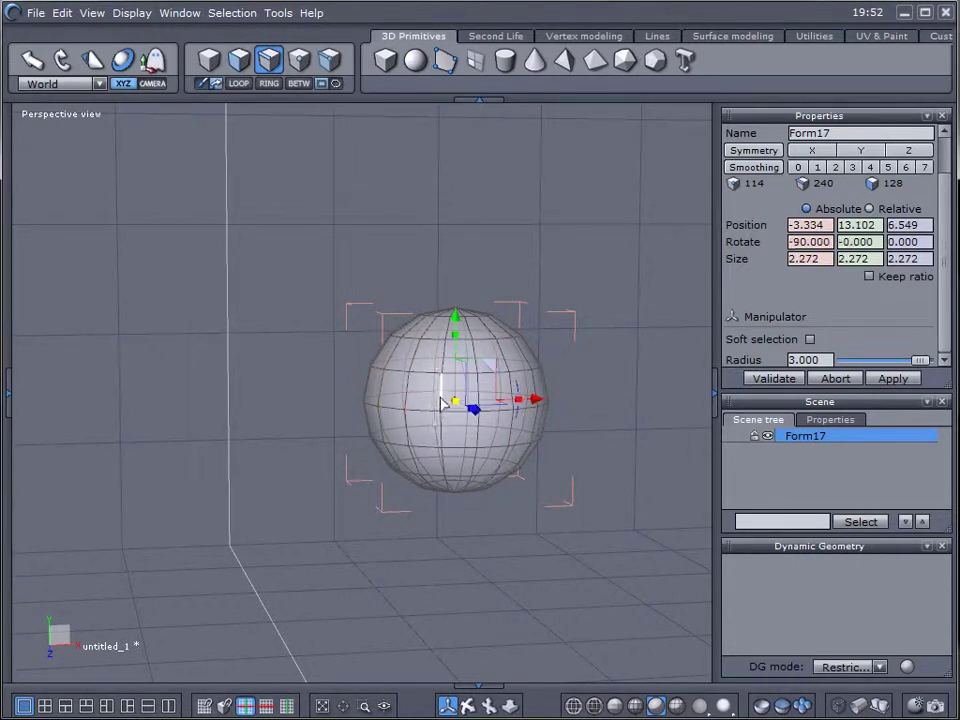
pyautogui.click(430, 374)
pyautogui.press('r')
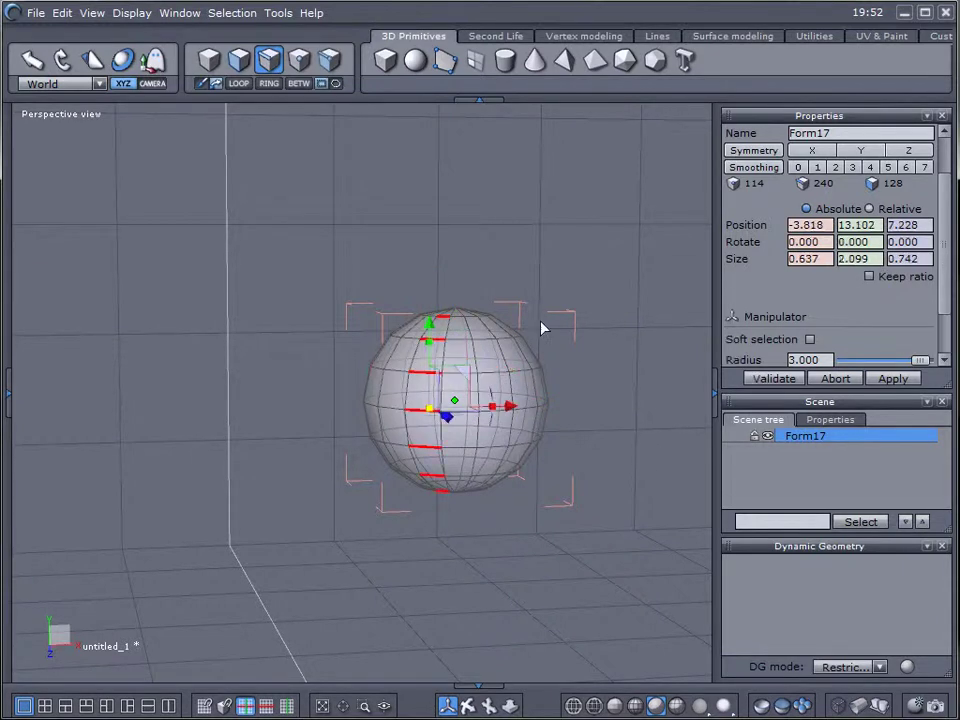
pyautogui.click(652, 399)
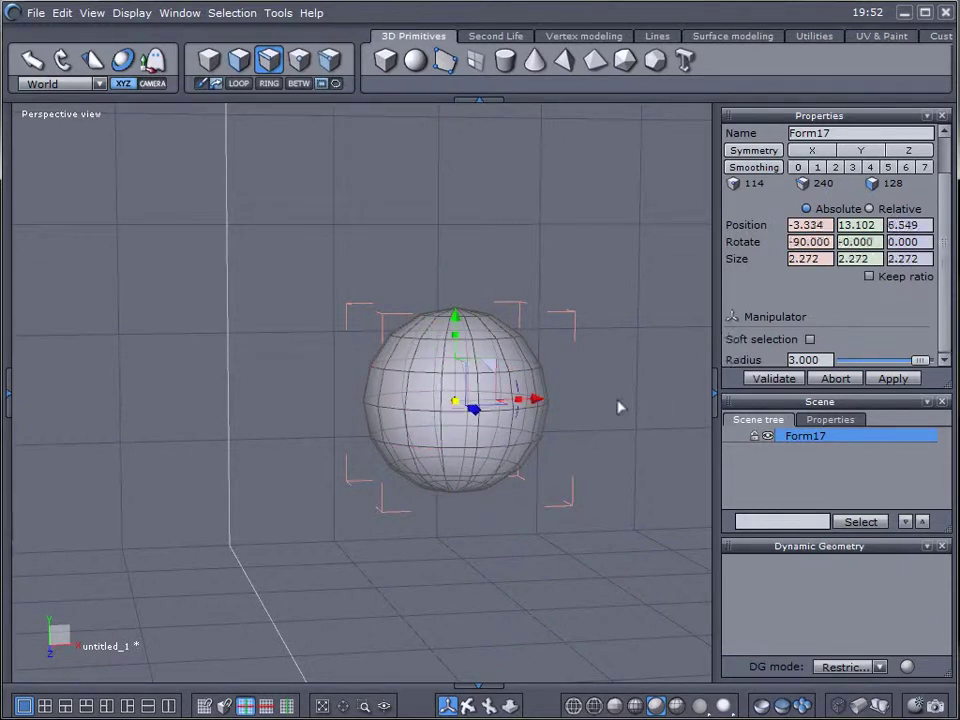
# Select an equator edge and an edge on the loop above it across the sphere, and select the edges between them
pyautogui.click(388, 408)
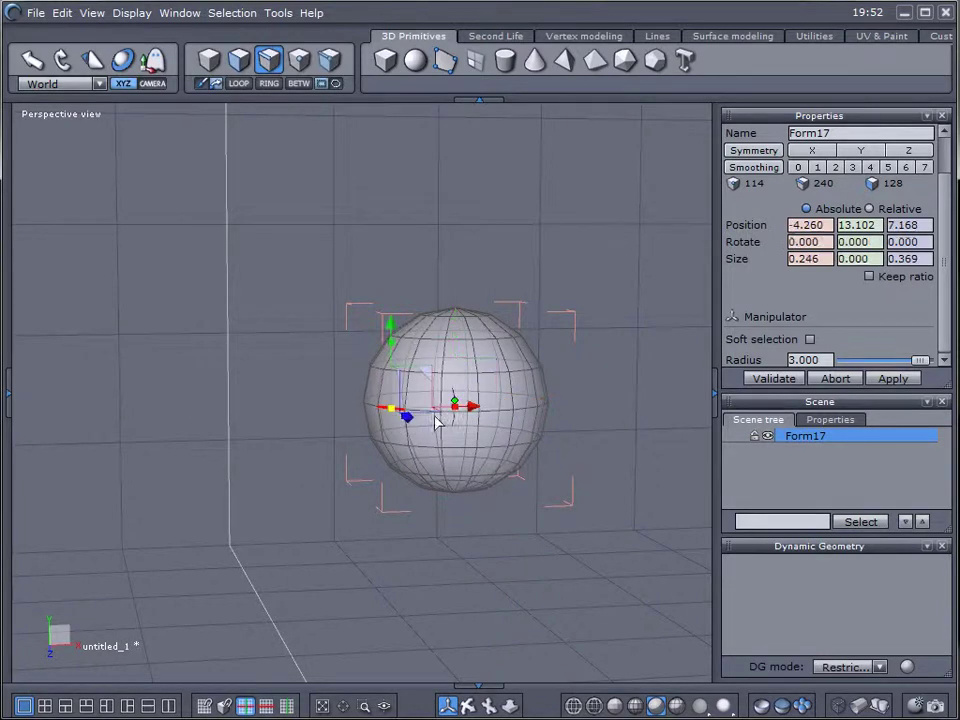
pyautogui.keyDown('shift'); pyautogui.click(524, 377); pyautogui.keyUp('shift')
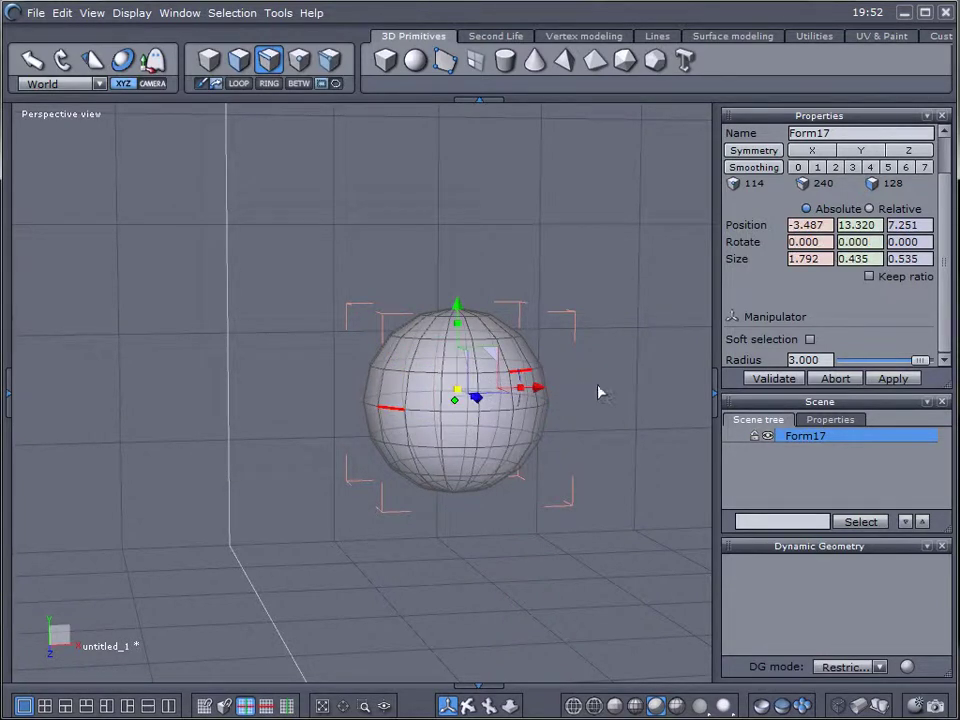
pyautogui.press('b')
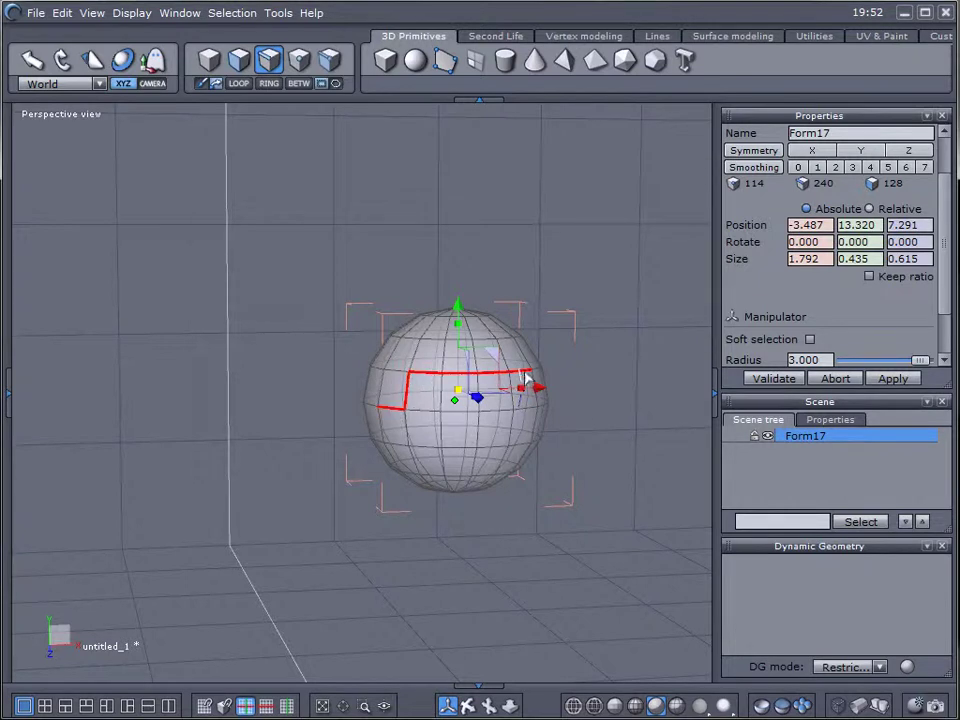
# Select one horizontal edge near the sphere's top and one below the equator, select the edges between them, and clear the selection
pyautogui.click(490, 340)
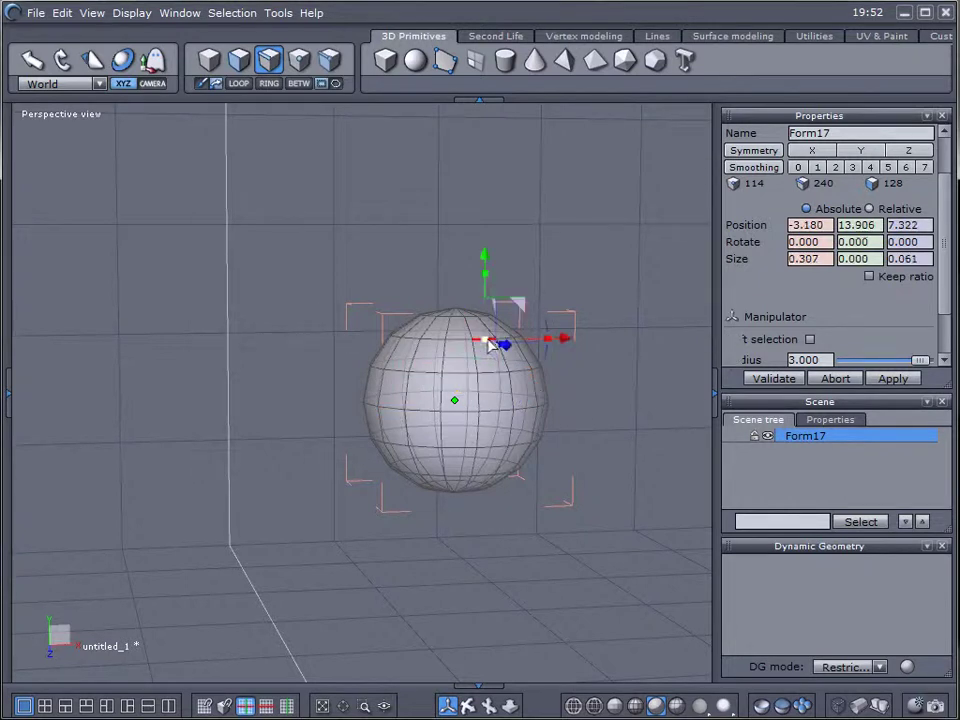
pyautogui.keyDown('shift'); pyautogui.click(425, 455); pyautogui.keyUp('shift')
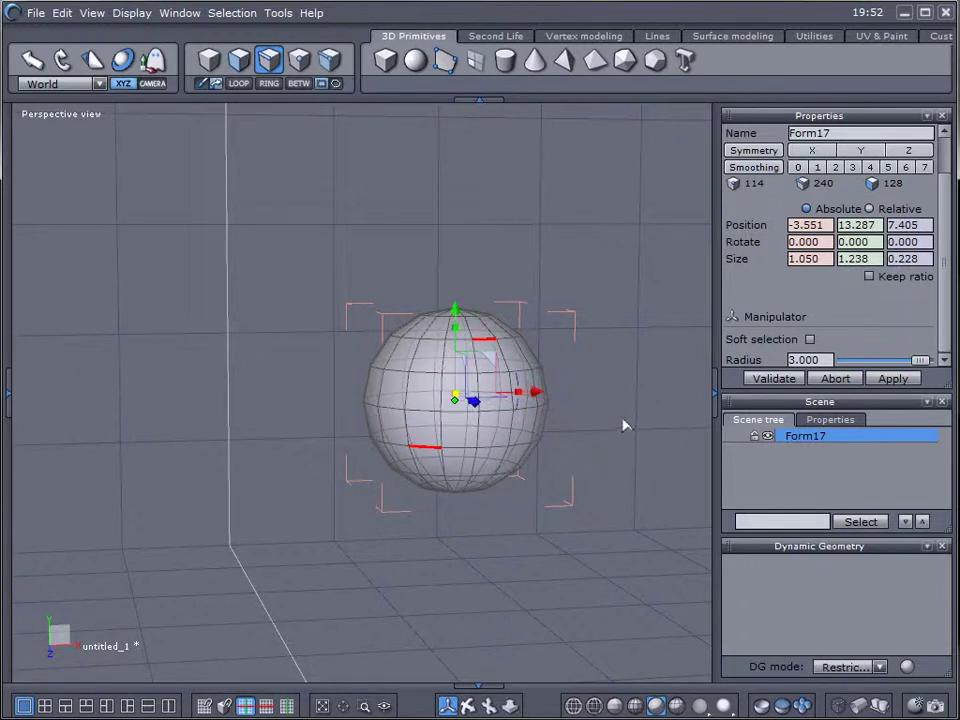
pyautogui.press('b')
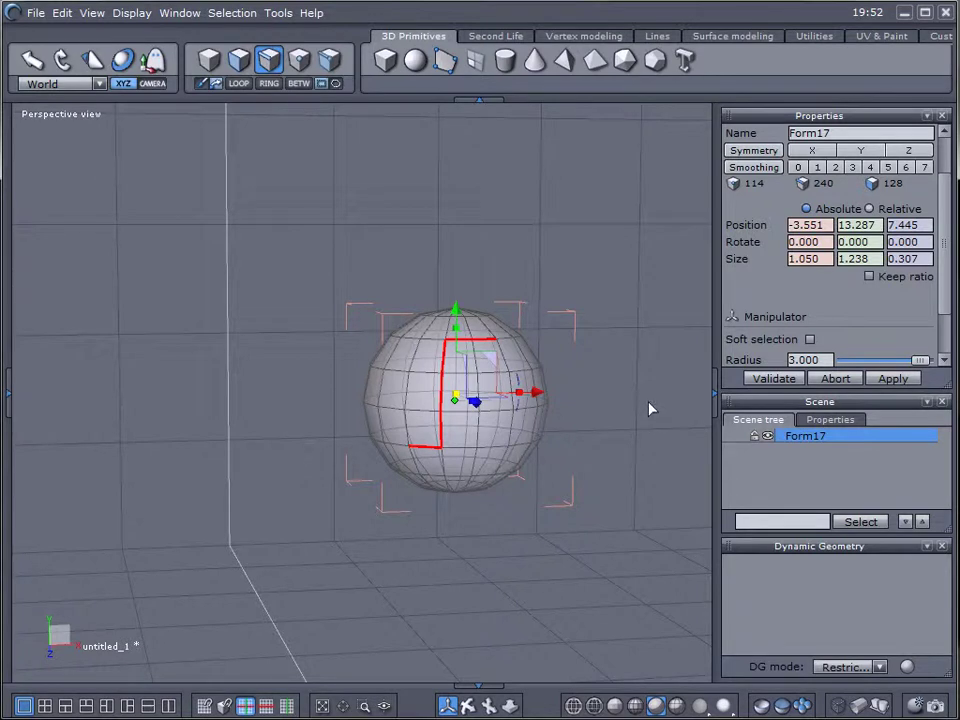
pyautogui.press('Escape')
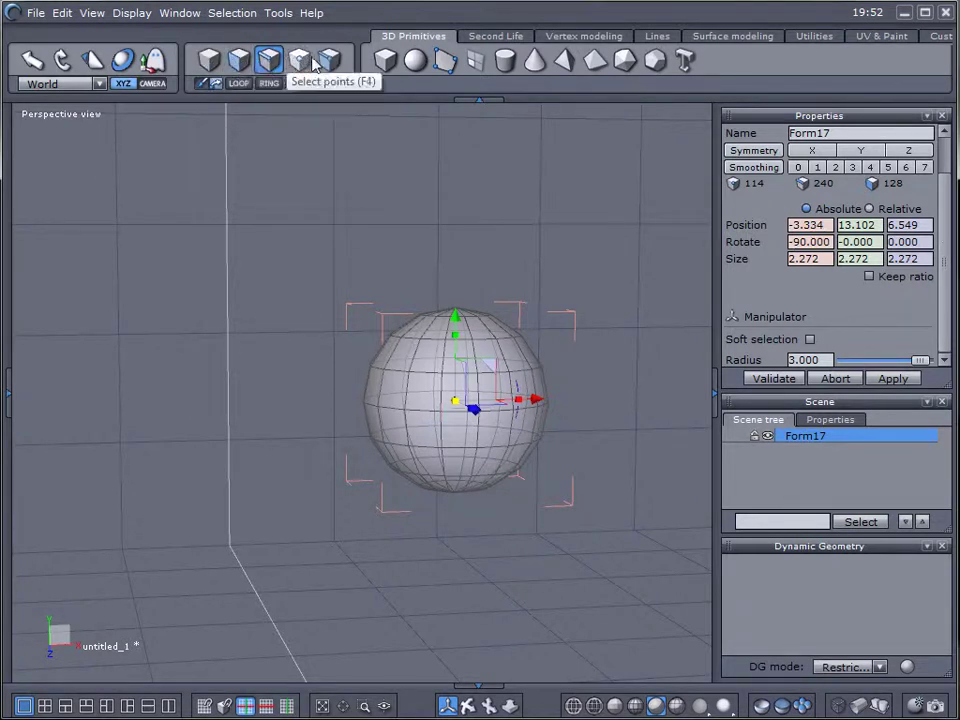
# Switch to object selection, then to the combined point, edge and face selection, and finish in face selection mode
pyautogui.click(205, 62)
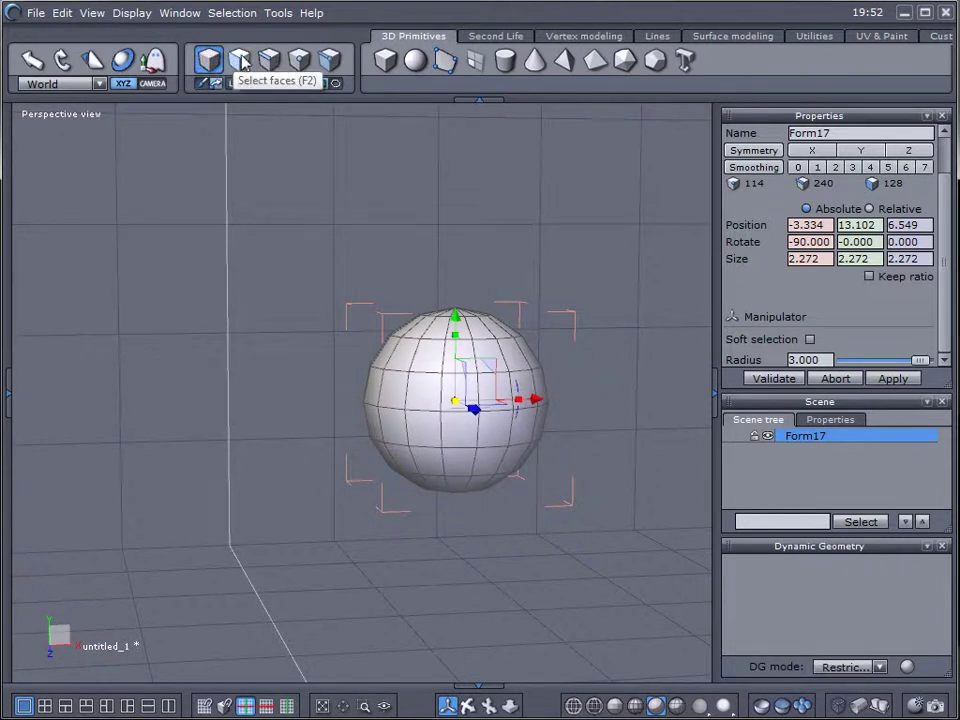
pyautogui.click(330, 62)
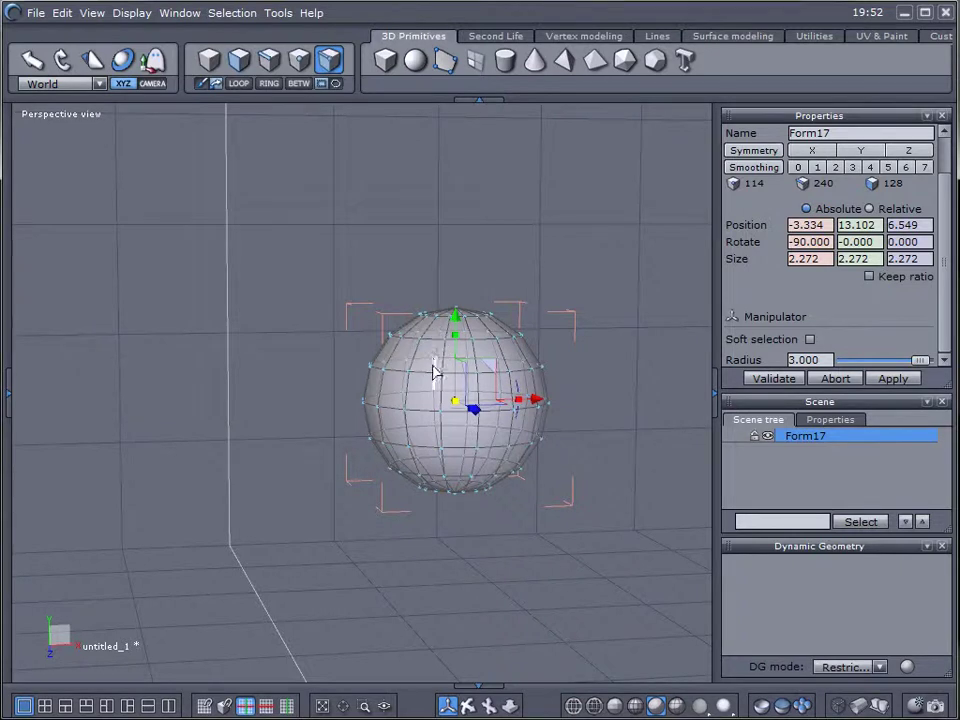
pyautogui.click(238, 60)
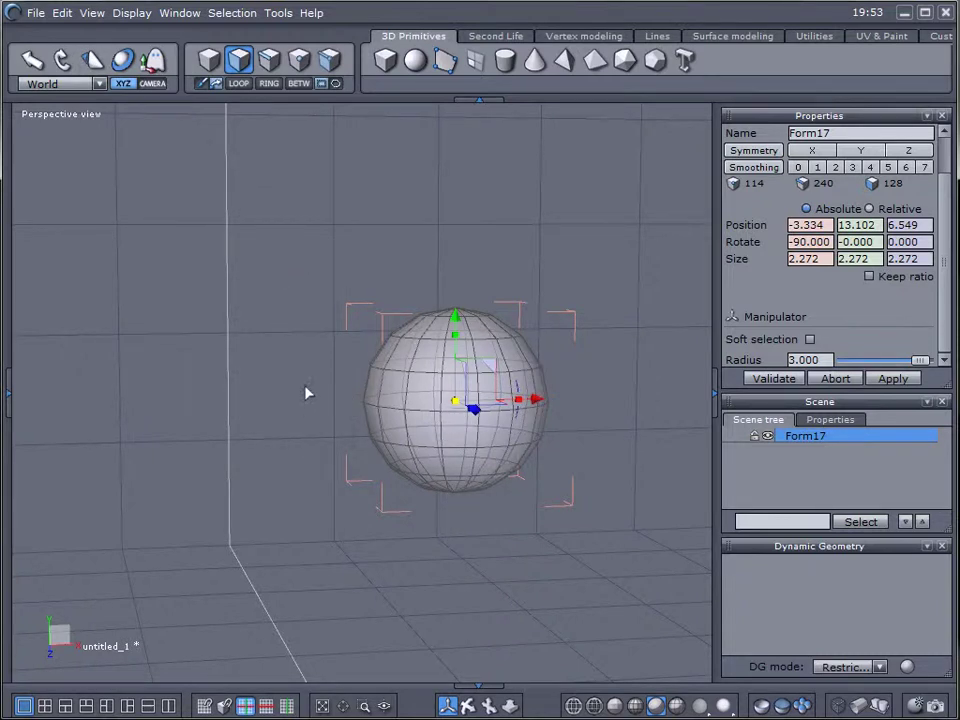
# Scale the sphere uniformly to a size of about 2.05 with the universal manipulator
pyautogui.moveTo(309, 392); pyautogui.dragTo(375, 369, button='middle')
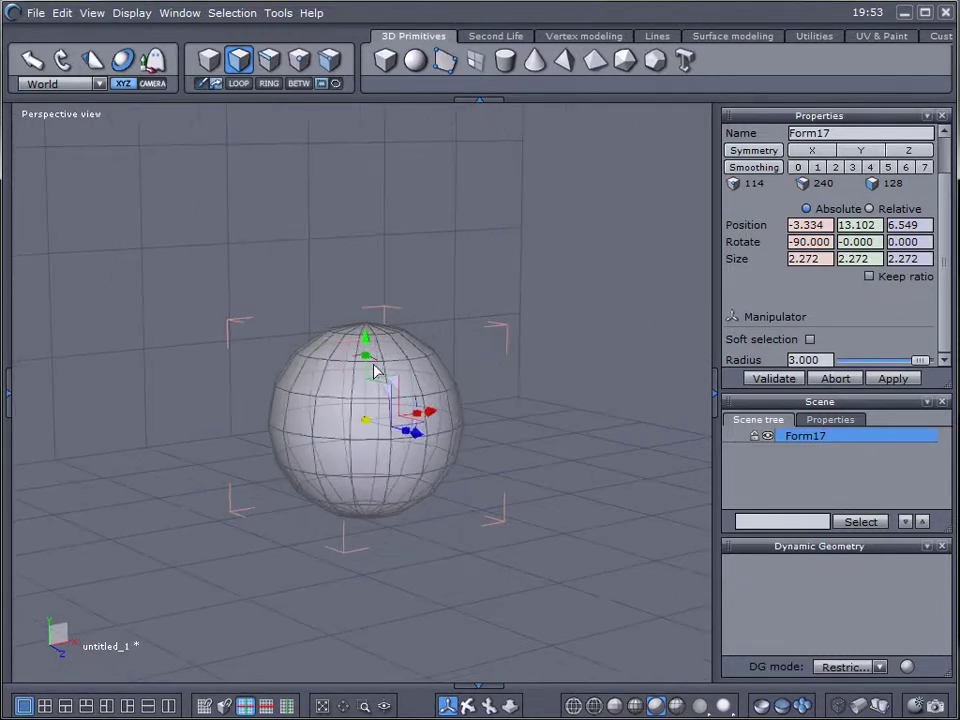
pyautogui.click(123, 61)
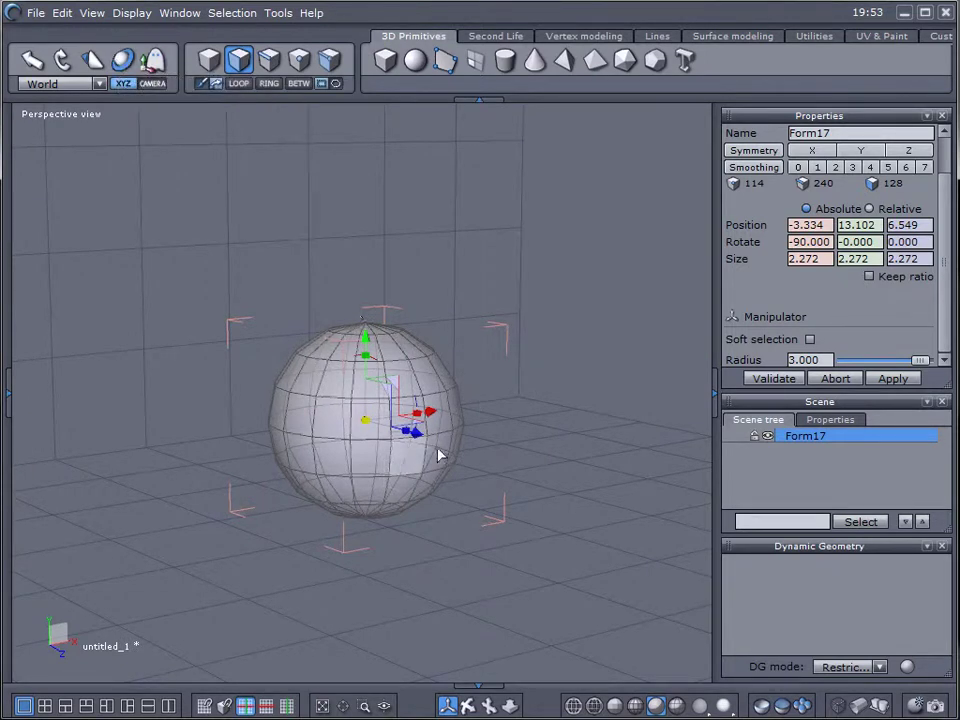
pyautogui.moveTo(369, 422)
pyautogui.mouseDown()
pyautogui.moveTo(340, 420)
pyautogui.moveTo(364, 420)
pyautogui.mouseUp()
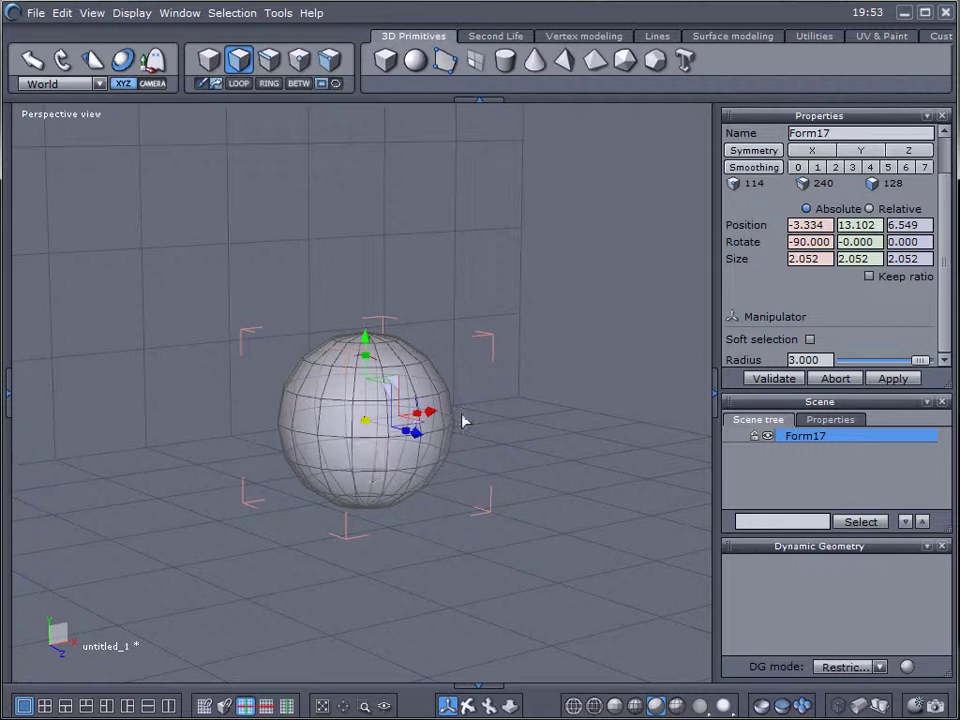
# Rotate the sphere about the X axis to about -88.4° with the rotation manipulator, and return to the universal manipulator
pyautogui.click(62, 60)
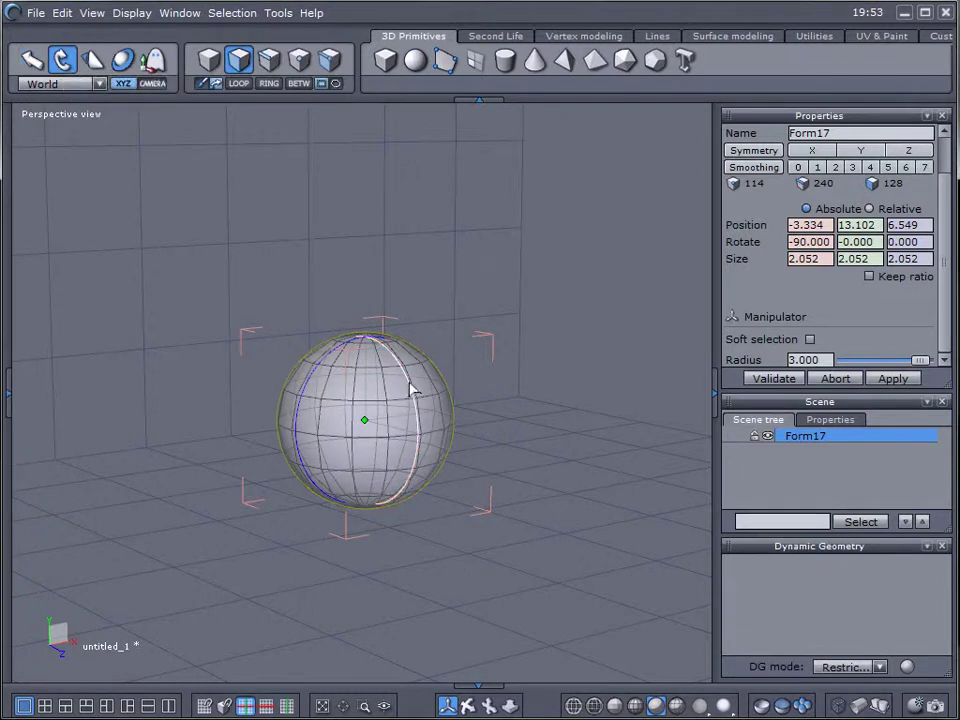
pyautogui.moveTo(420, 392); pyautogui.dragTo(396, 407)
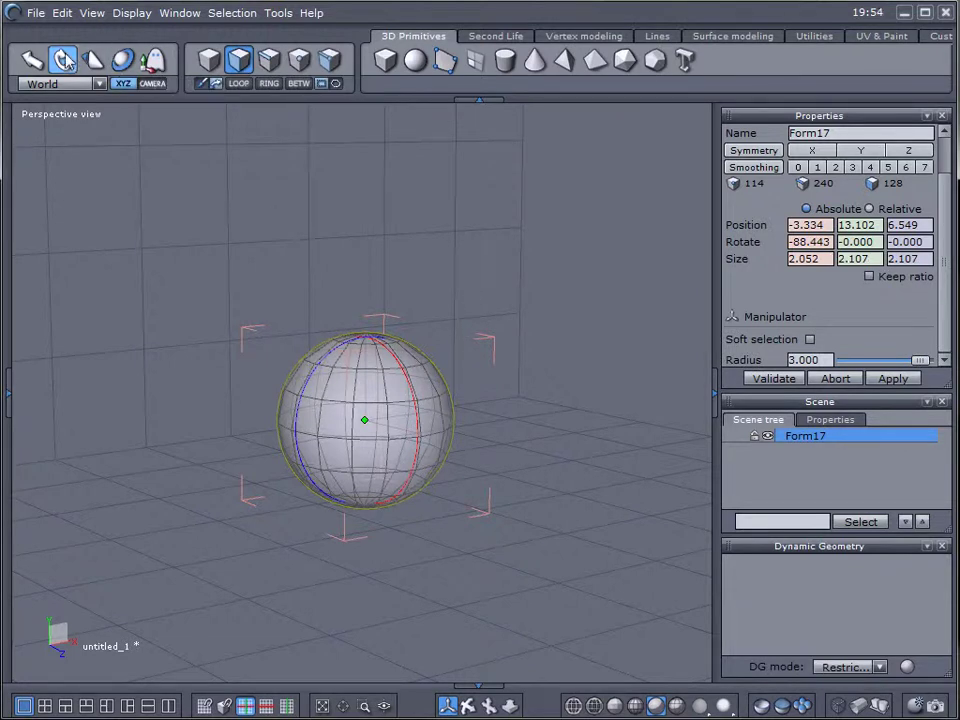
pyautogui.click(123, 60)
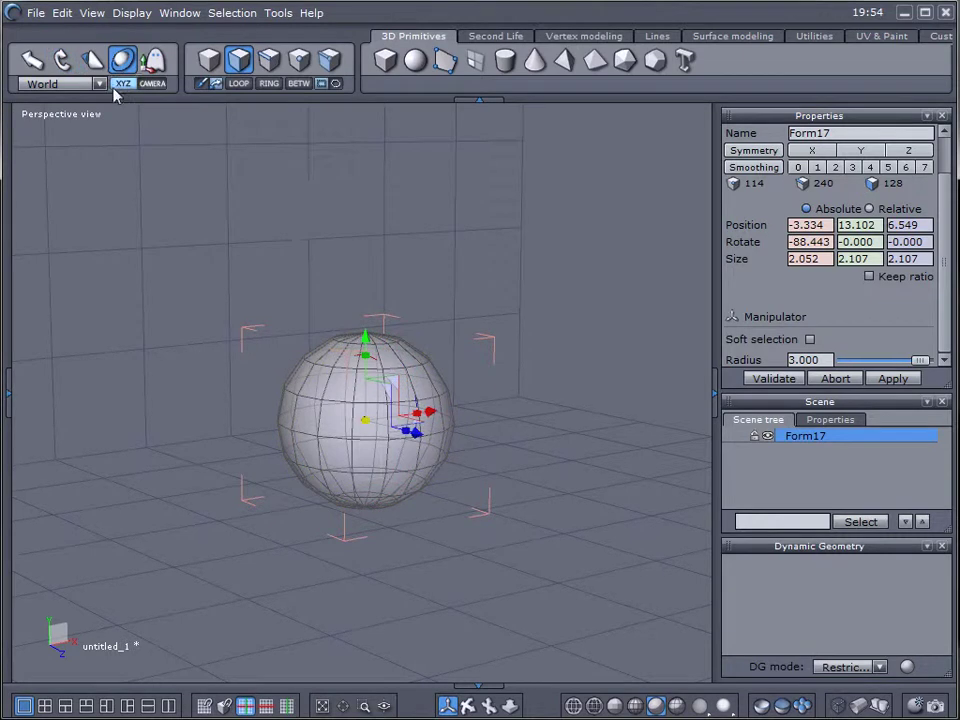
# Delete the whole sphere and create a cube primitive about 0.98 in size above the grid floor
pyautogui.click(206, 62)
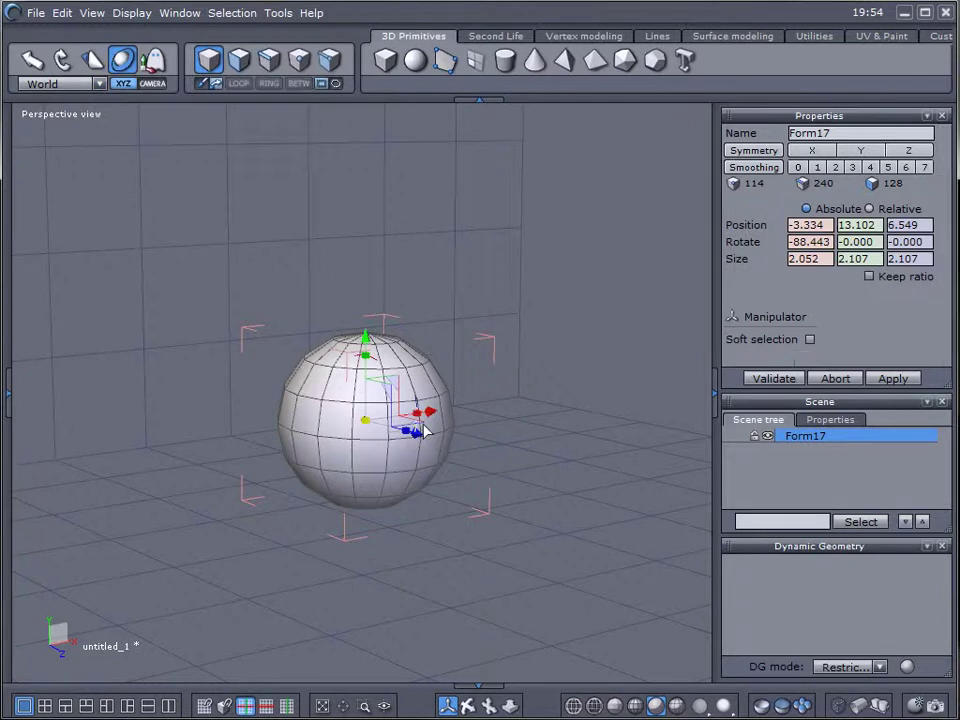
pyautogui.press('Delete')
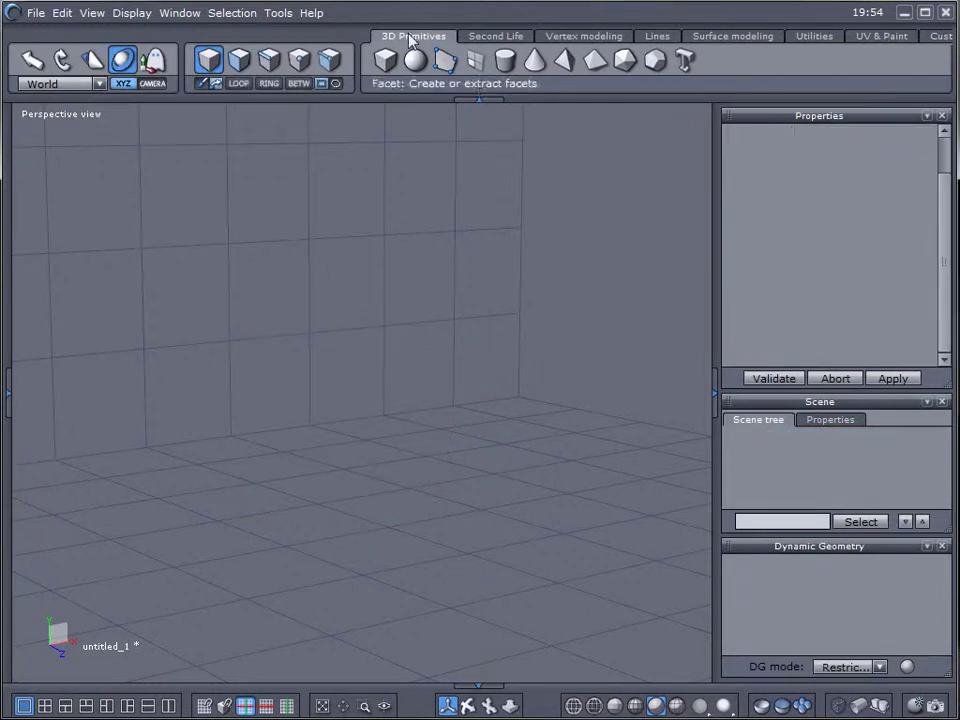
pyautogui.click(385, 60)
pyautogui.click(311, 360)
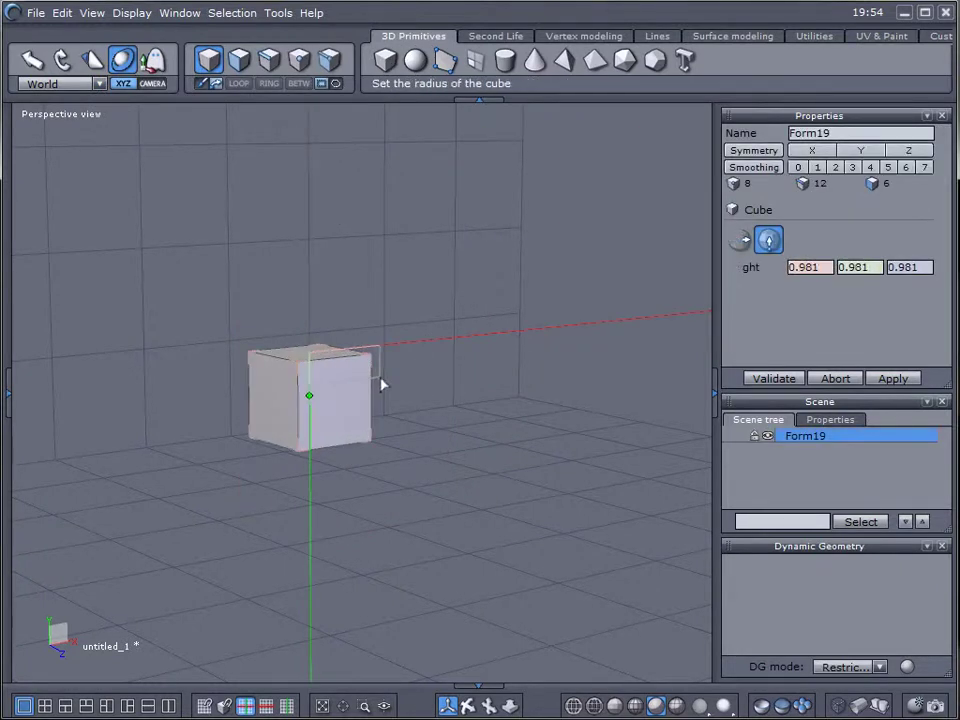
pyautogui.click(381, 386)
# Transform the cube with the universal manipulator to X position about -1.75, size about 2.24 × 1.90 × 0.98 and Z rotation about 31.6°
pyautogui.moveTo(467, 444); pyautogui.dragTo(266, 428, button='middle')
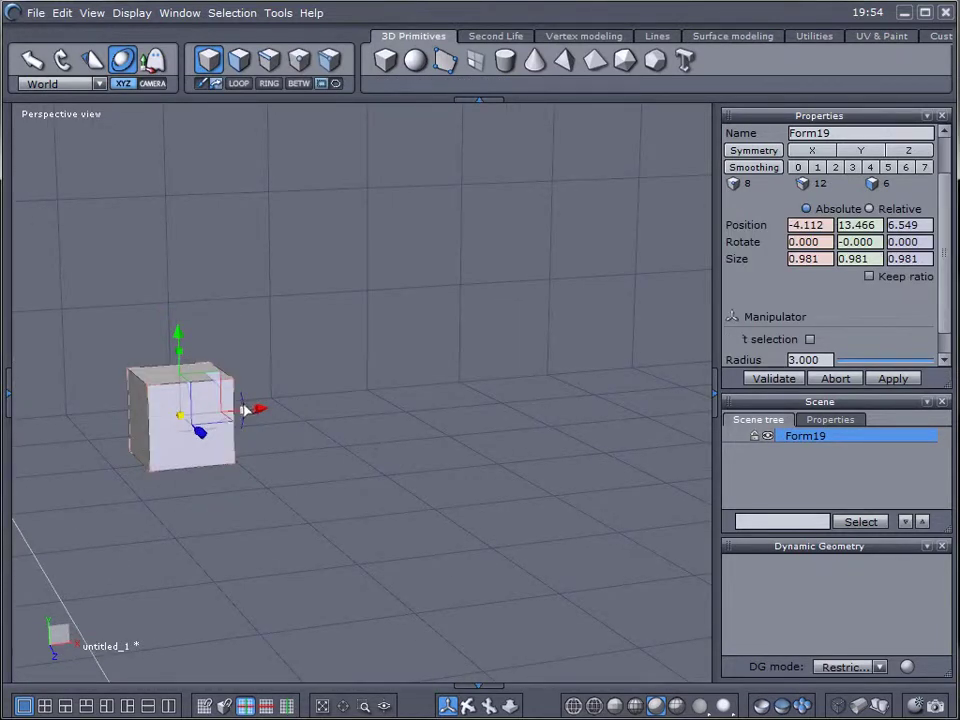
pyautogui.moveTo(245, 410); pyautogui.dragTo(453, 406)
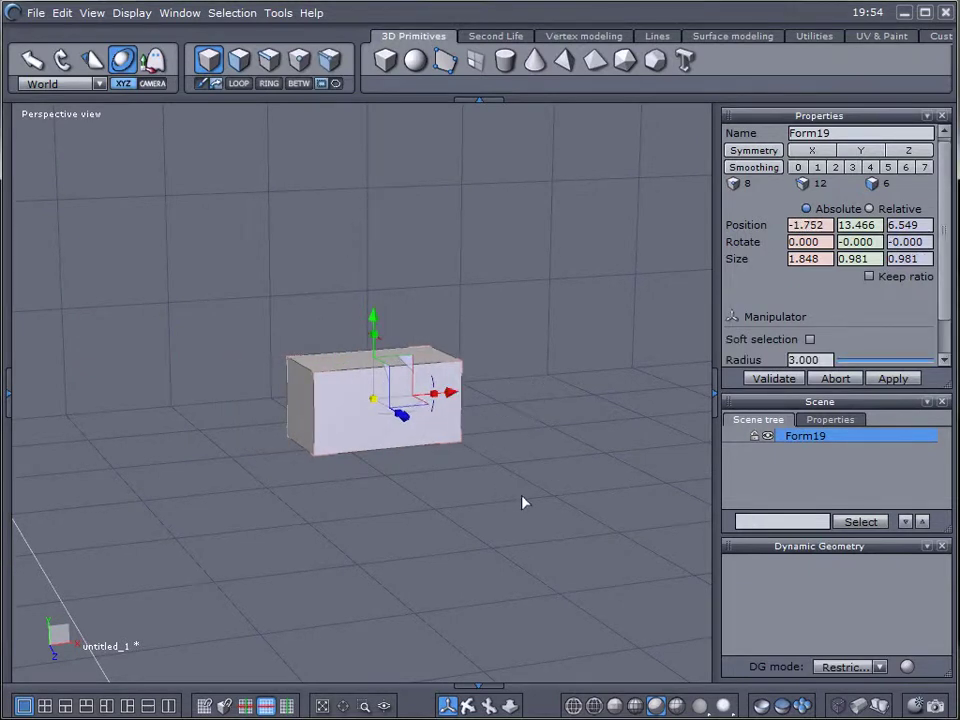
pyautogui.moveTo(522, 496); pyautogui.dragTo(485, 504, button='middle')
pyautogui.moveTo(379, 402); pyautogui.dragTo(378, 378)
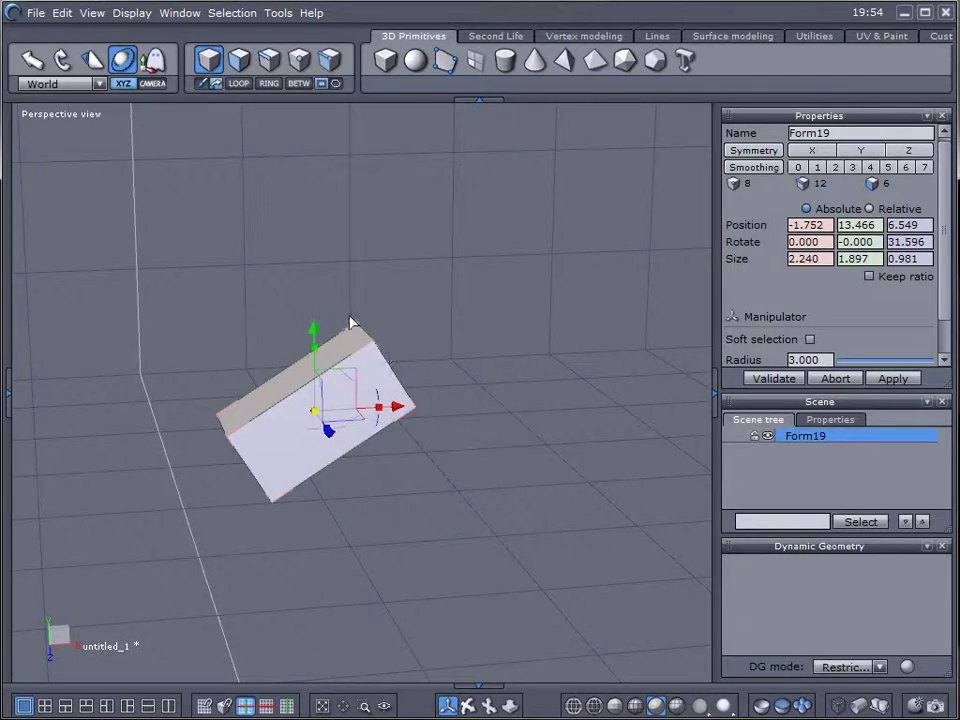
# Try stretching the tilted box along the world X axis to about 4.85, and undo the stretch
pyautogui.moveTo(380, 413); pyautogui.dragTo(454, 407)
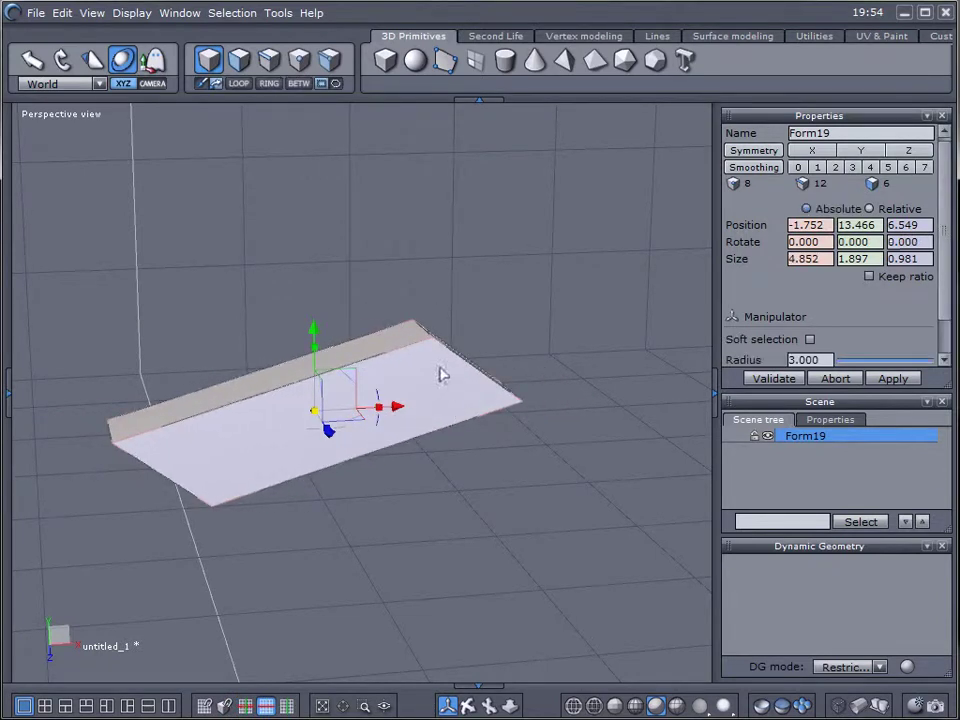
pyautogui.hotkey('ctrl', 'z')
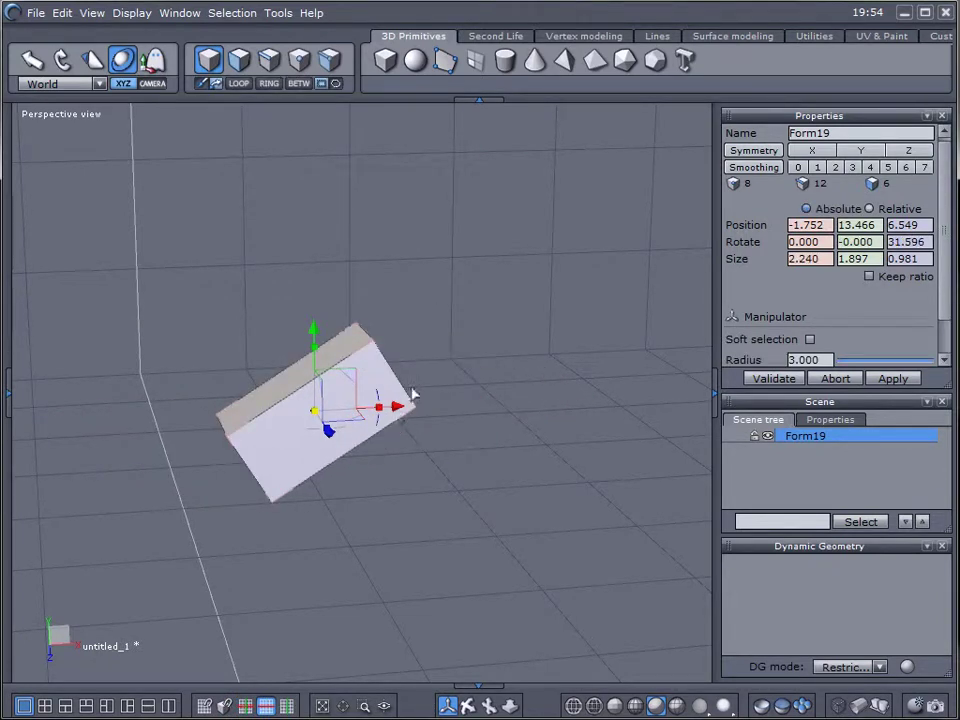
# Set the manipulator initialization mode to Selection and stretch the tilted box along its own length to a size of about 3.78 × 2.84 × 0.98
pyautogui.click(98, 85)
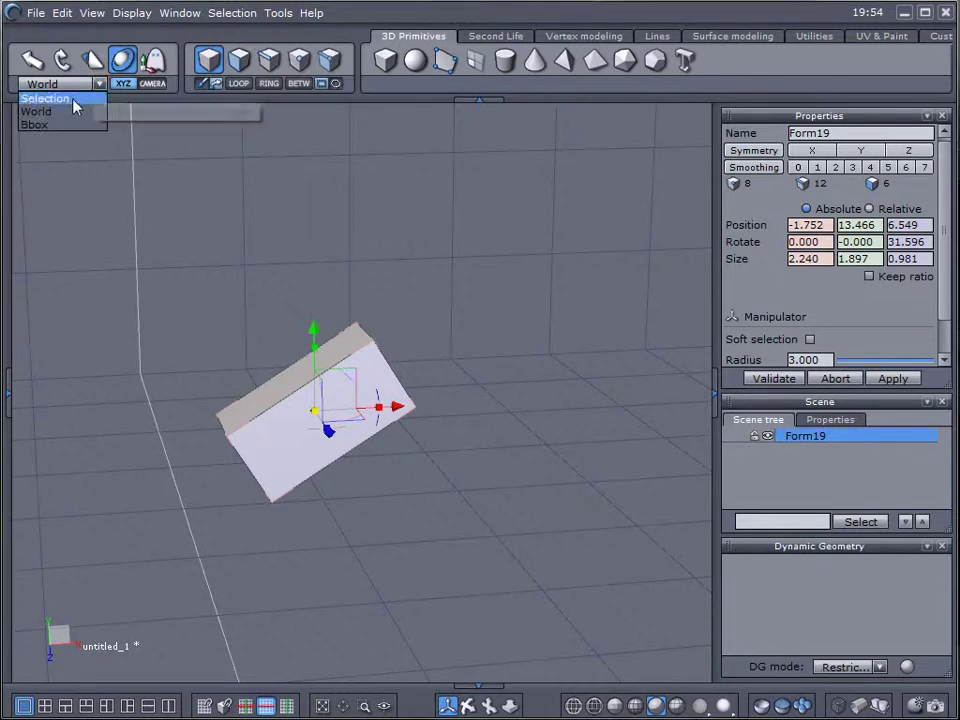
pyautogui.click(73, 102)
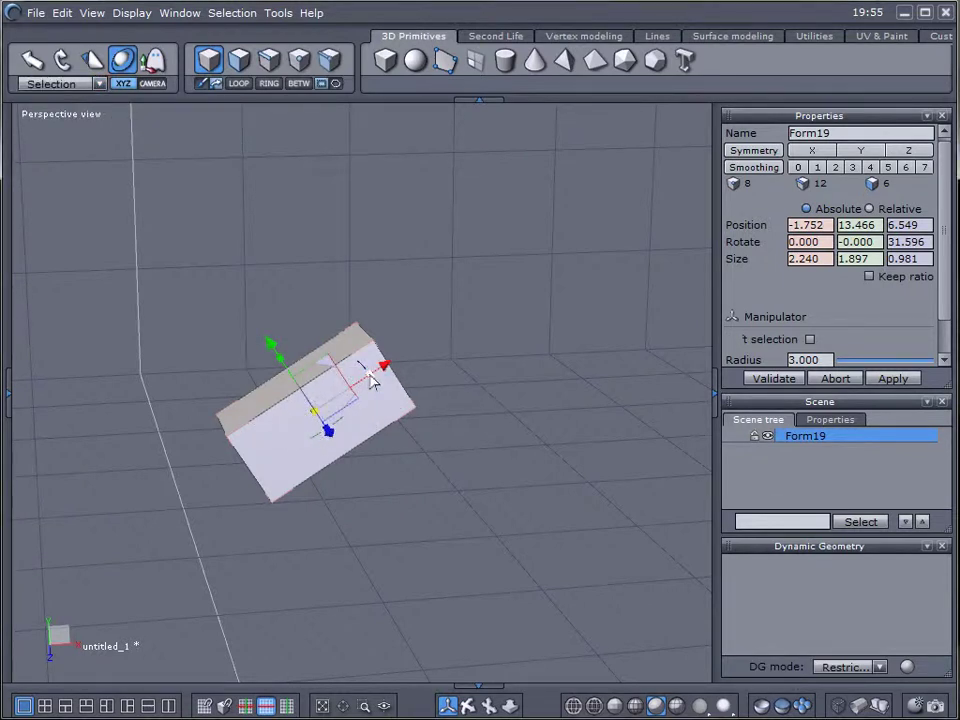
pyautogui.moveTo(371, 378); pyautogui.dragTo(480, 337)
pyautogui.moveTo(371, 378); pyautogui.dragTo(343, 363)
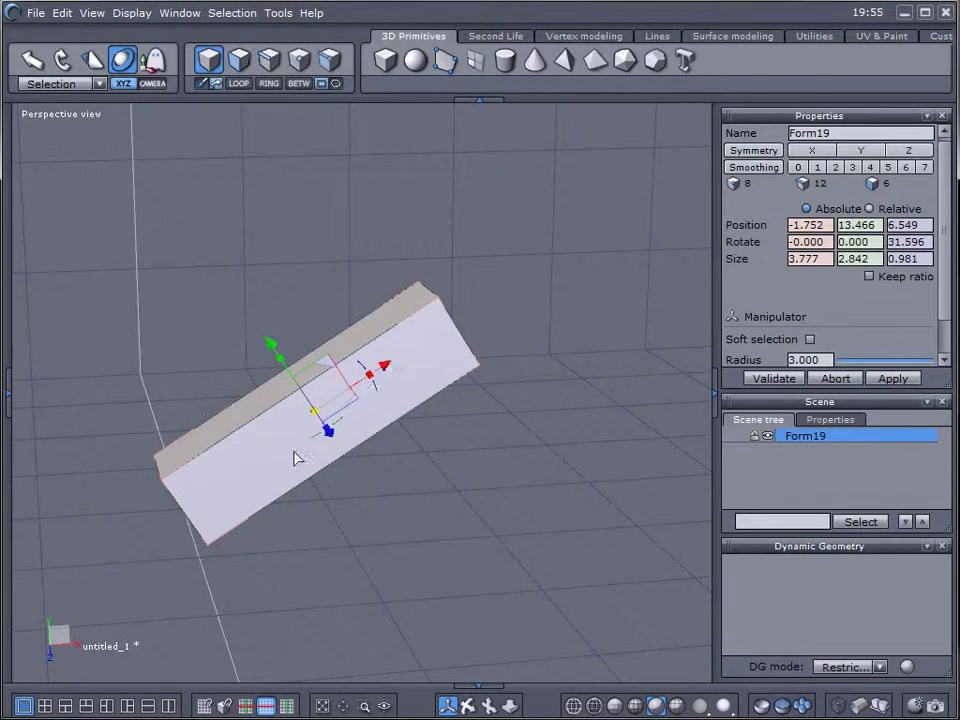
# Choose Selection again as the manipulator initialization mode, then set it back to World
pyautogui.click(103, 83)
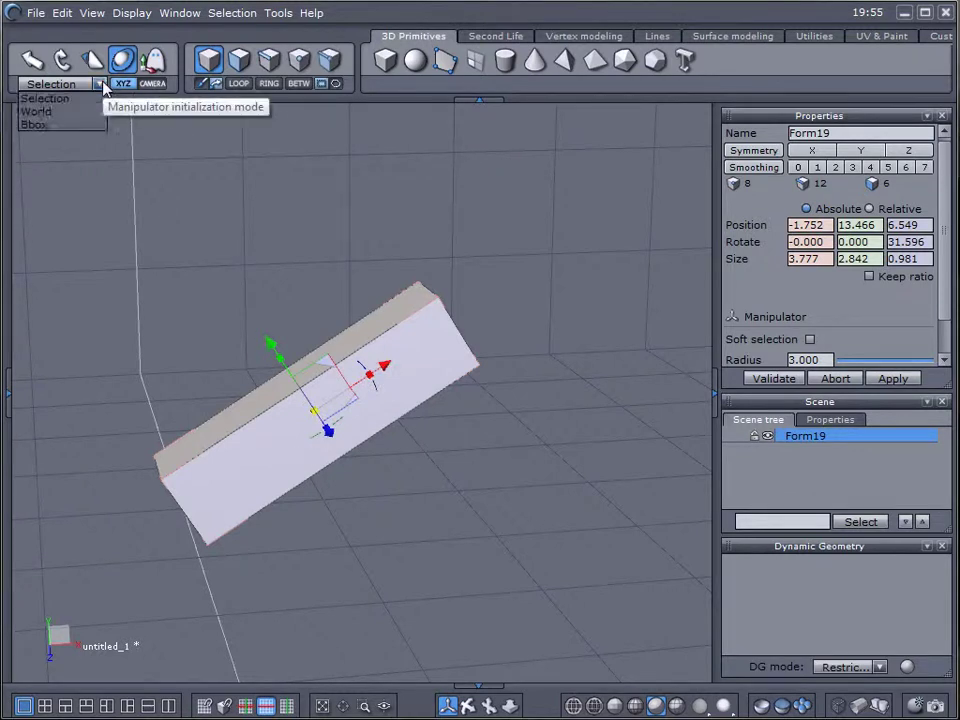
pyautogui.click(71, 101)
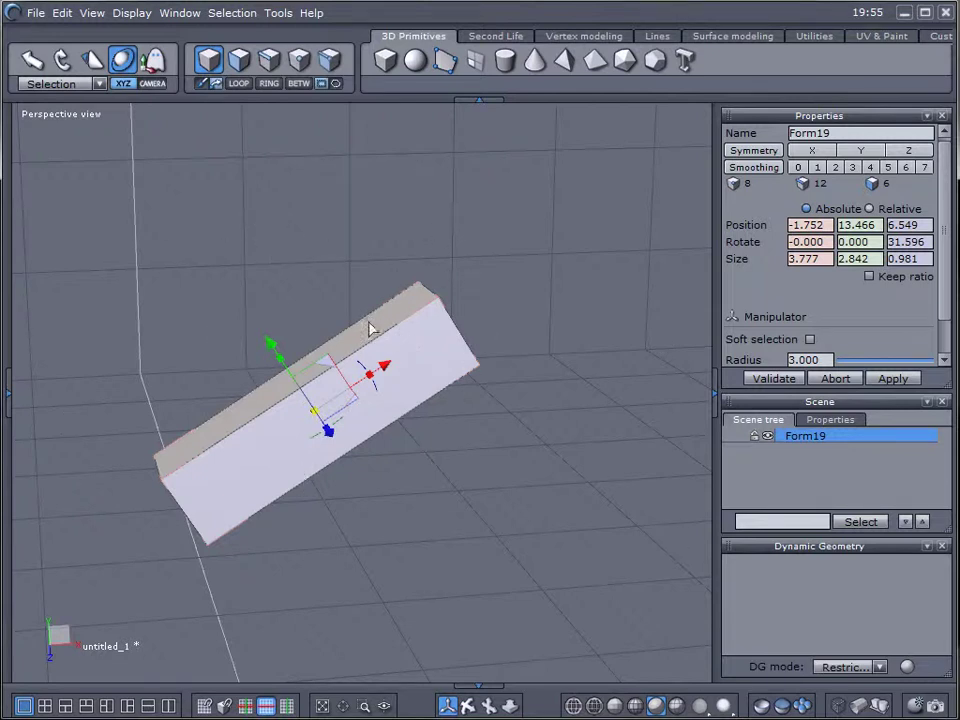
pyautogui.click(97, 84)
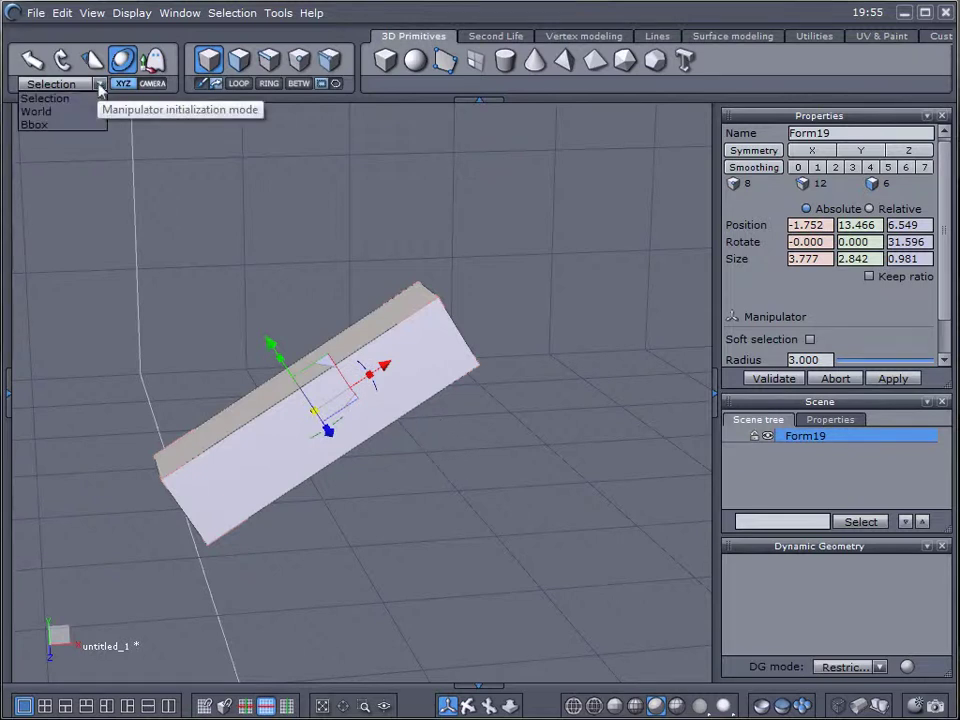
pyautogui.click(56, 110)
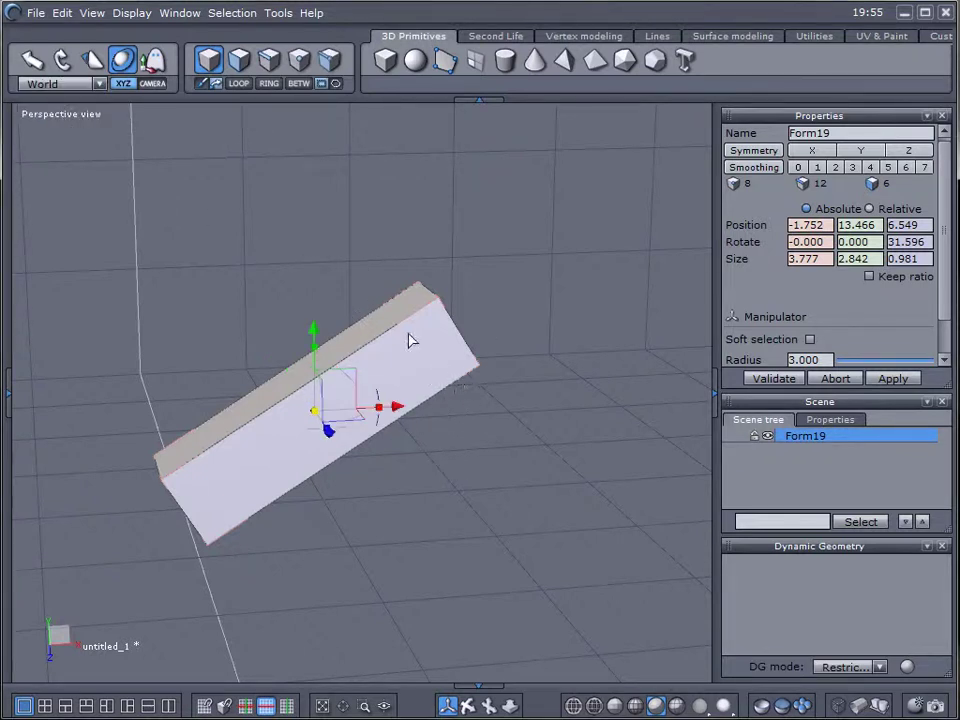
# Rotate the tilted box to a Z rotation of about 1° and then delete it
pyautogui.moveTo(378, 398); pyautogui.dragTo(379, 429)
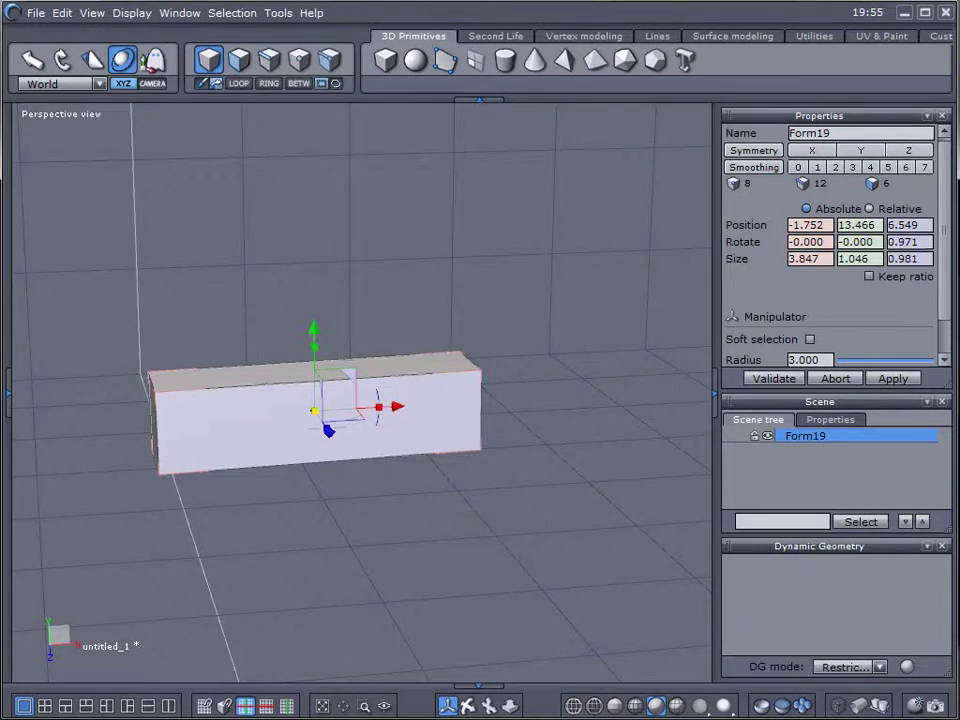
pyautogui.moveTo(229, 547); pyautogui.dragTo(537, 494, button='middle')
pyautogui.moveTo(282, 437); pyautogui.dragTo(482, 446, button='middle')
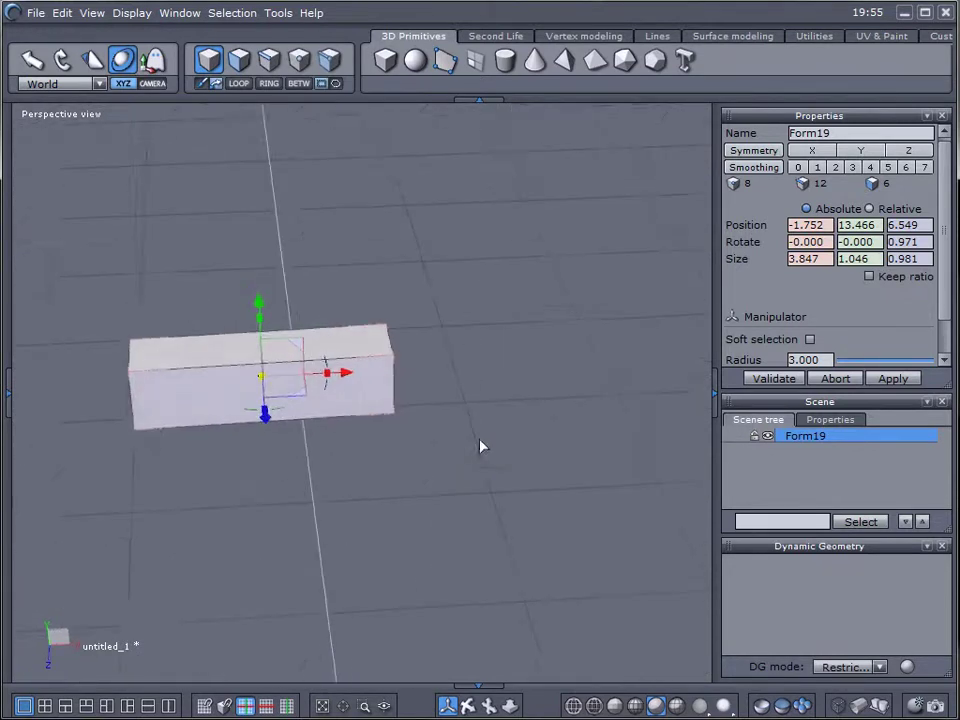
pyautogui.scroll(2, 328, 450)
pyautogui.scroll(-2, 326, 451)
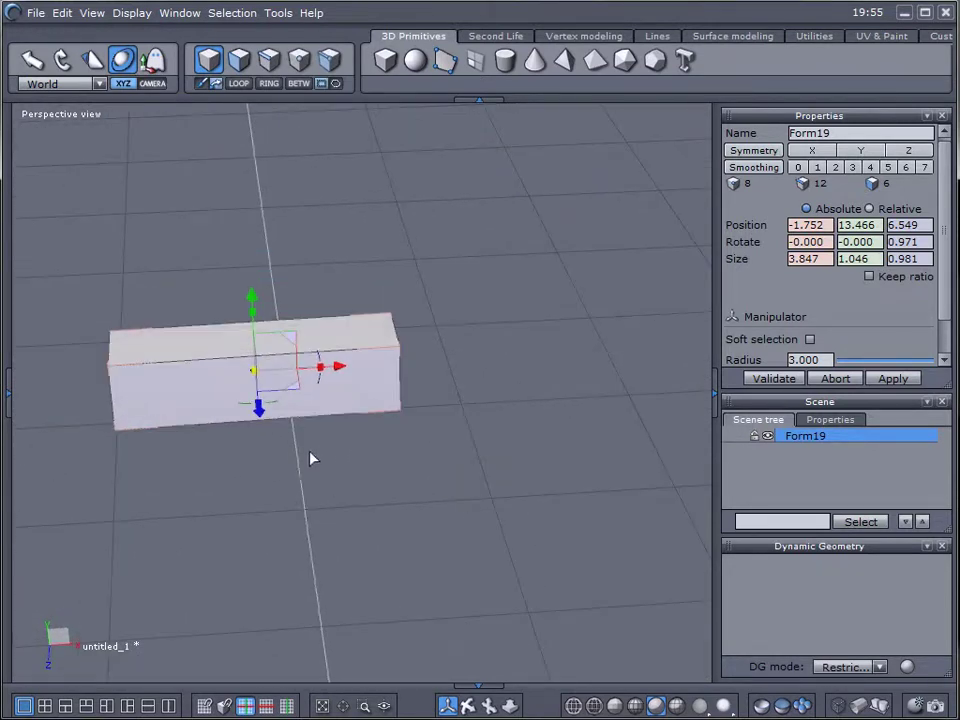
pyautogui.moveTo(311, 456); pyautogui.dragTo(362, 426, button='middle')
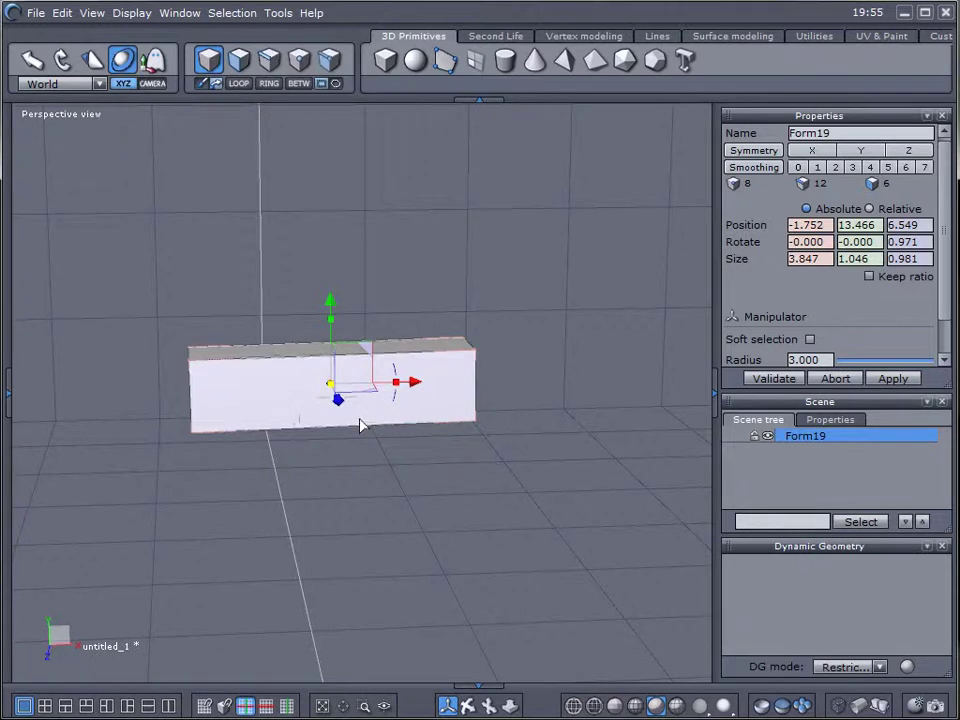
pyautogui.press('Delete')
# Create a cube with a side length of about 1.4 near the grid's vertical centre line
pyautogui.click(385, 60)
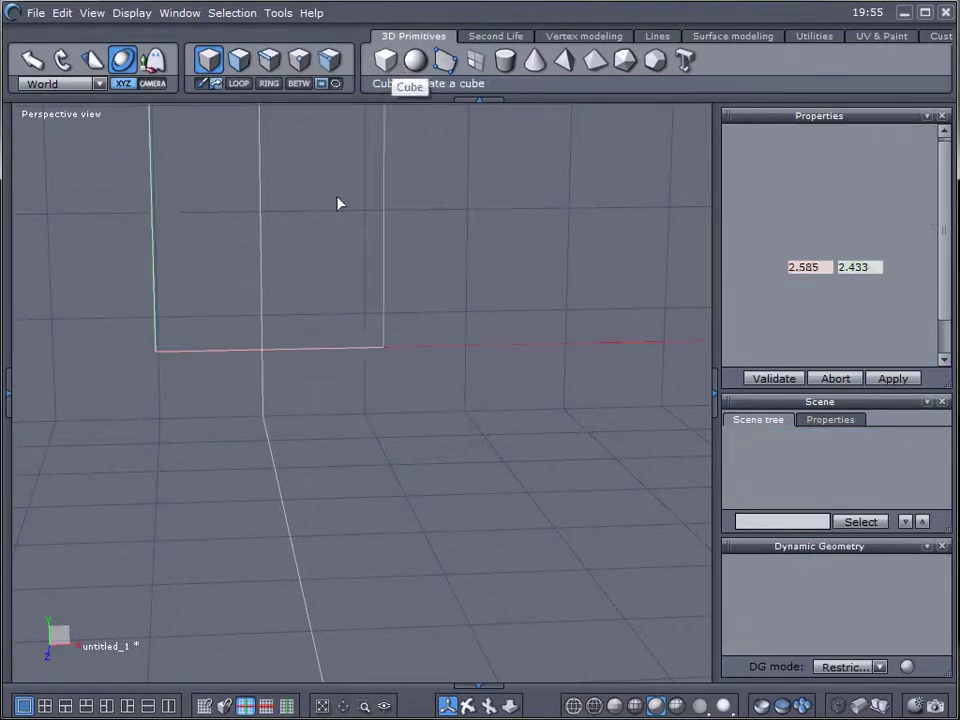
pyautogui.click(318, 273)
pyautogui.click(424, 298)
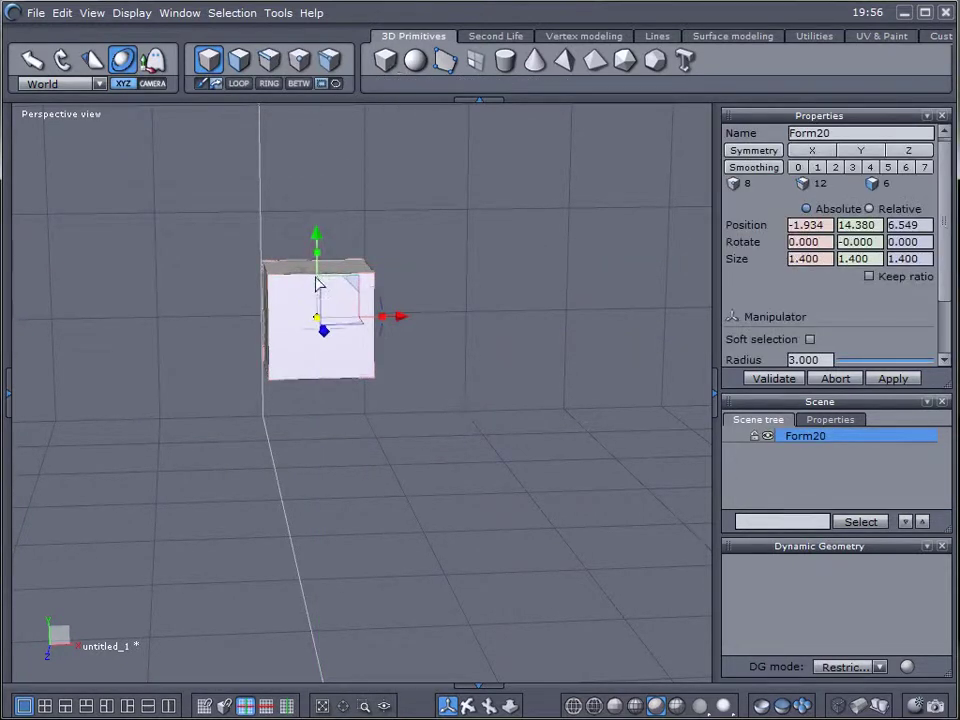
# Shape the cube into a flat slab of about 3.24 × 0.32 × 1.40 with an X position of about -1.37
pyautogui.moveTo(320, 251); pyautogui.dragTo(322, 305)
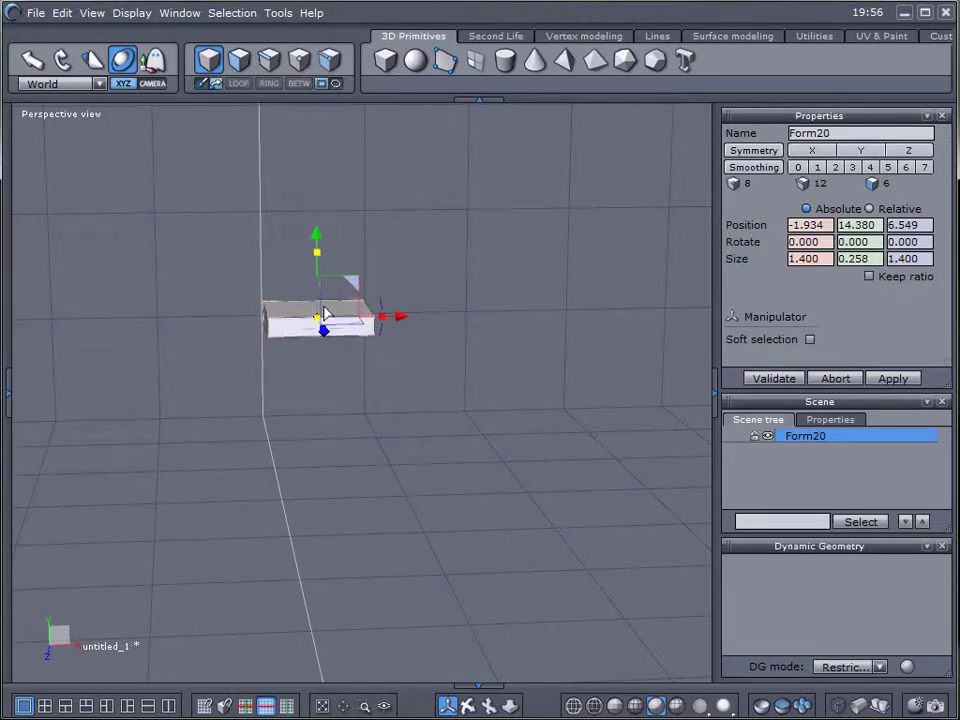
pyautogui.moveTo(274, 384); pyautogui.dragTo(385, 308, button='right')
pyautogui.moveTo(387, 315); pyautogui.dragTo(504, 313)
pyautogui.moveTo(484, 467); pyautogui.dragTo(430, 403, button='right')
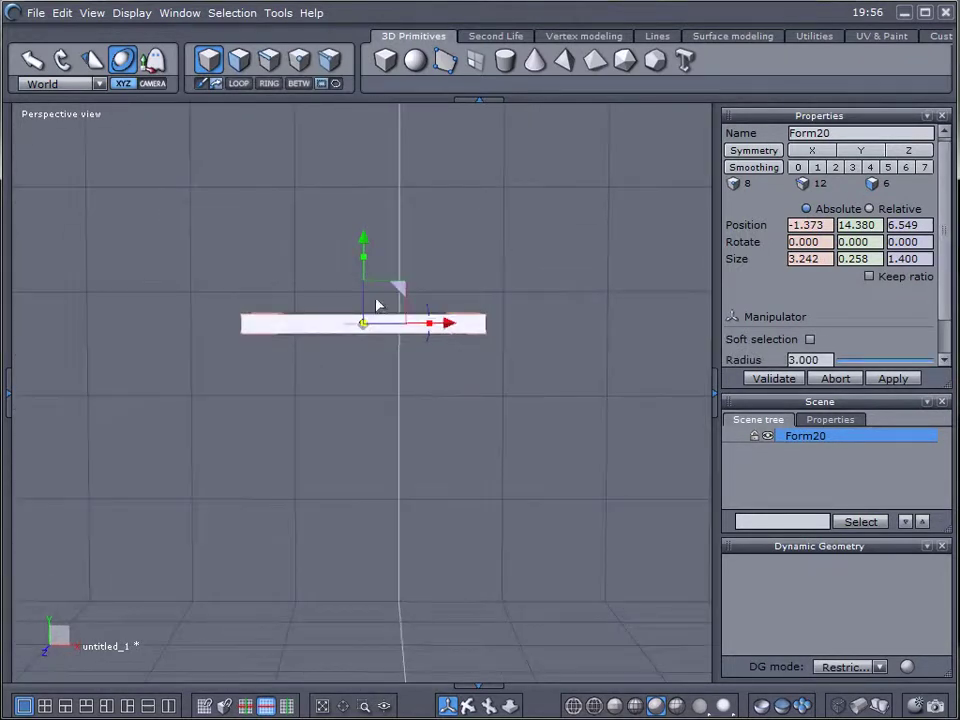
pyautogui.moveTo(364, 259); pyautogui.dragTo(364, 253)
# Copy and paste the slab, and place the copy as a lower step at about Y 14.09, Z 7.20
pyautogui.moveTo(364, 253); pyautogui.dragTo(309, 362, button='right')
pyautogui.hotkey('ctrl', 'c')
pyautogui.hotkey('ctrl', 'v')
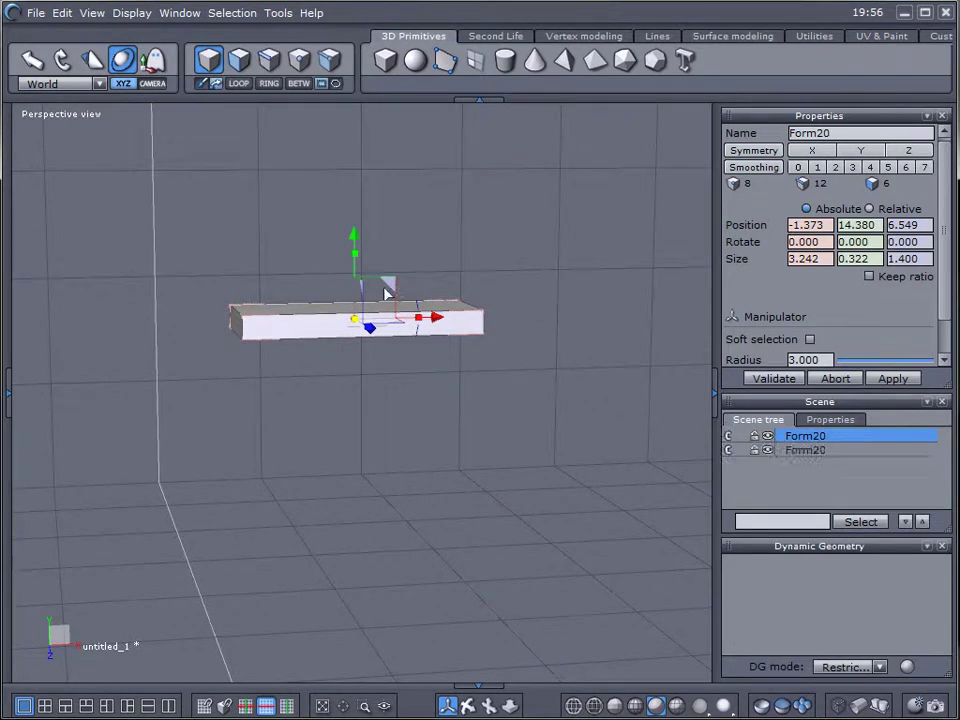
pyautogui.moveTo(355, 245); pyautogui.dragTo(356, 278)
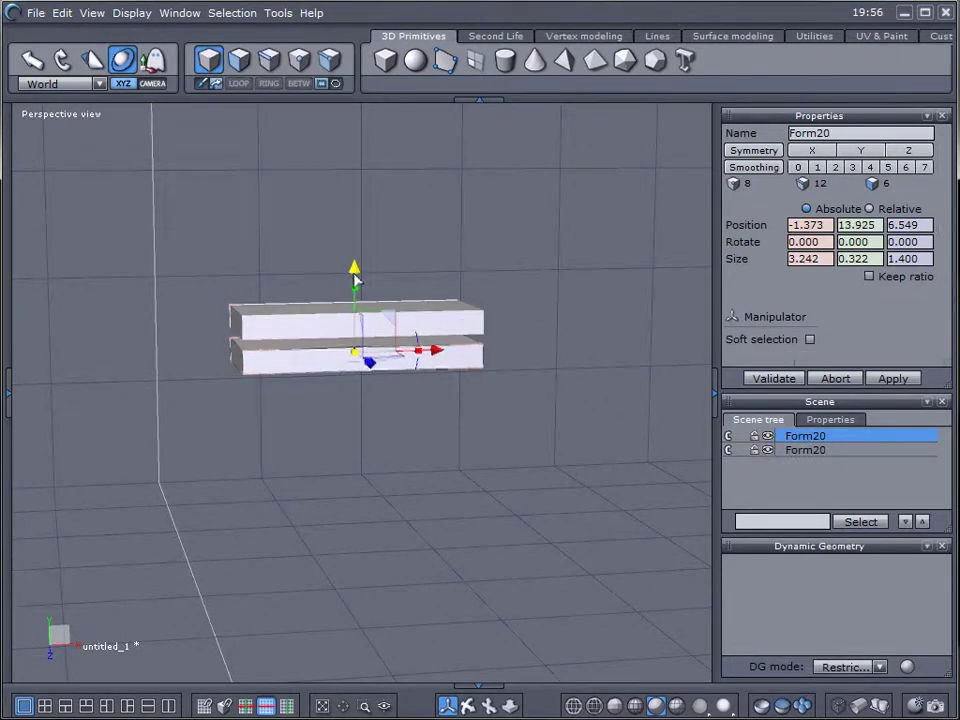
pyautogui.moveTo(375, 415); pyautogui.dragTo(645, 383, button='right')
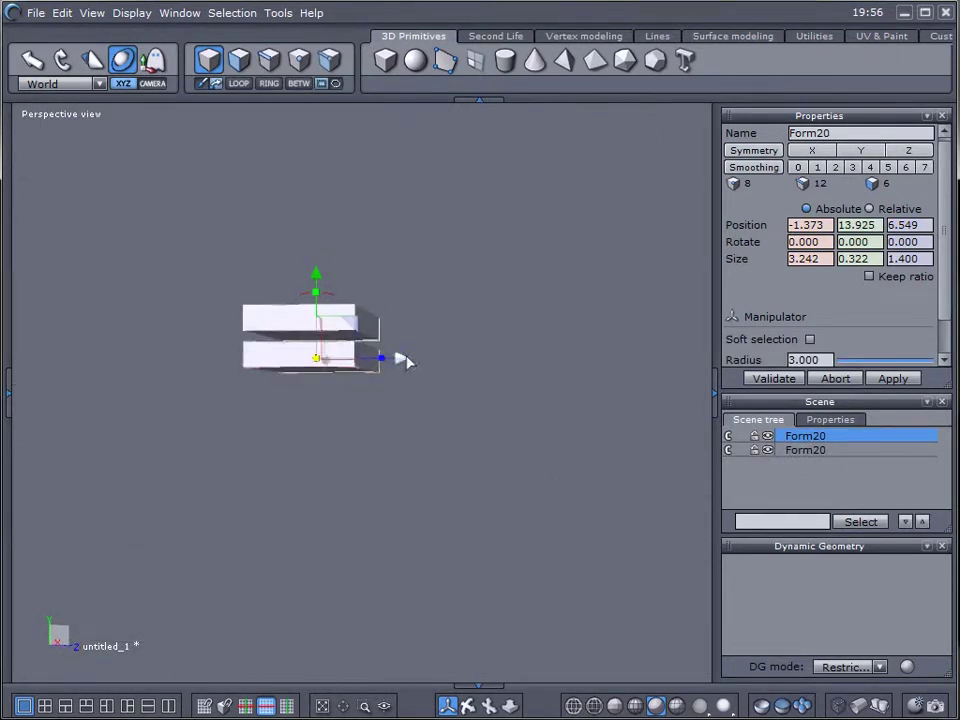
pyautogui.moveTo(405, 361); pyautogui.dragTo(450, 362)
pyautogui.moveTo(364, 274); pyautogui.dragTo(368, 261)
pyautogui.moveTo(392, 312); pyautogui.dragTo(441, 484, button='right')
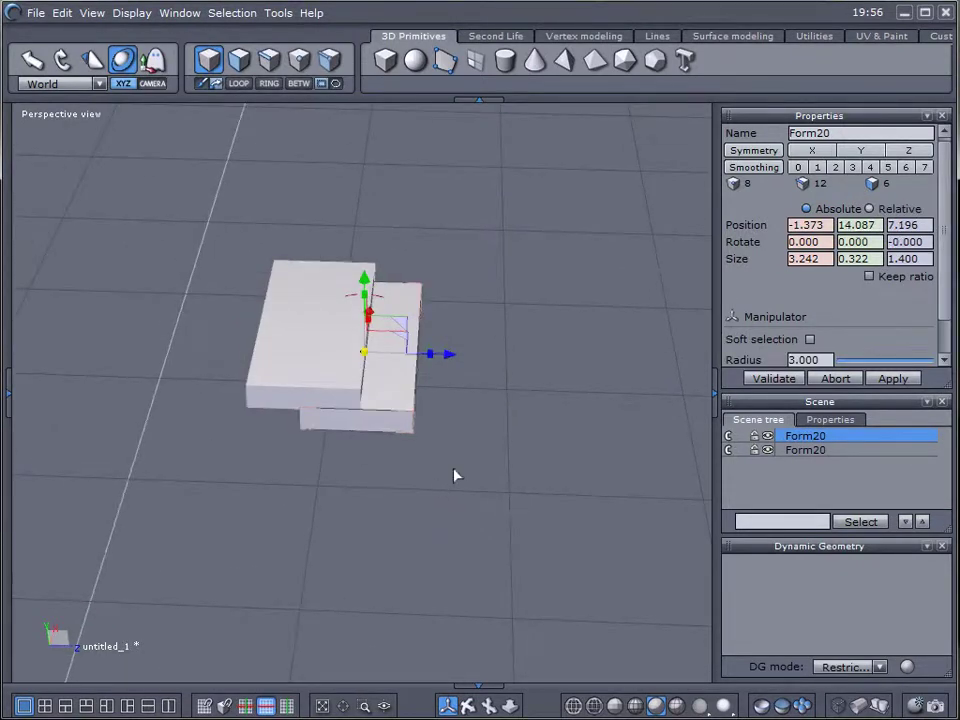
# Duplicate the second step and place the copy below and in front of it at about Y 13.78, Z 7.83
pyautogui.hotkey('ctrl', 'd')
pyautogui.moveTo(512, 458); pyautogui.dragTo(489, 358, button='right')
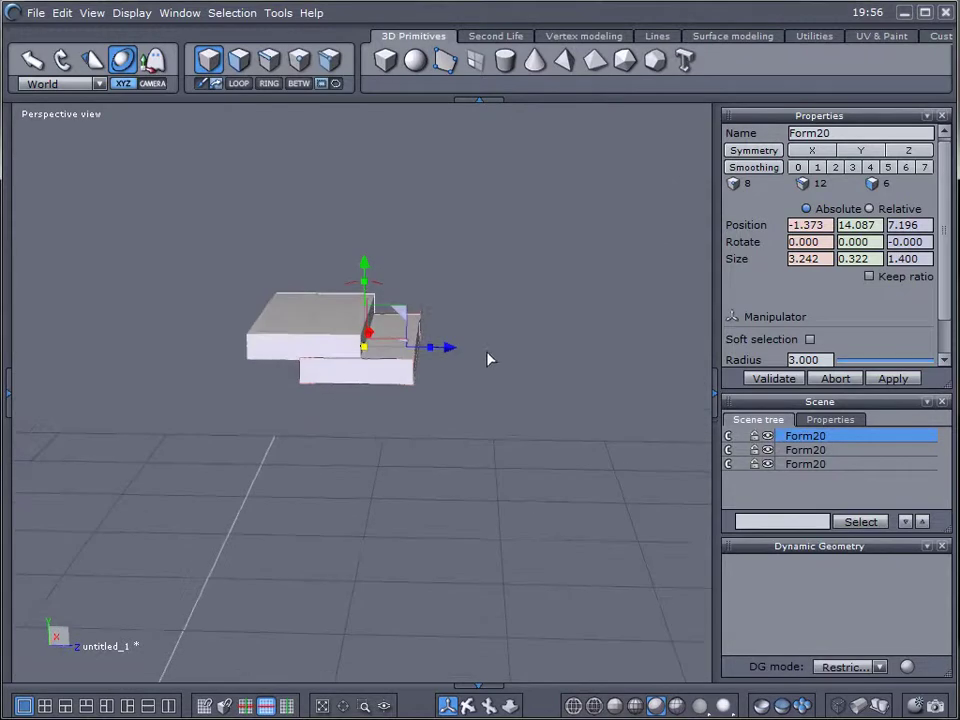
pyautogui.moveTo(365, 264); pyautogui.dragTo(364, 283)
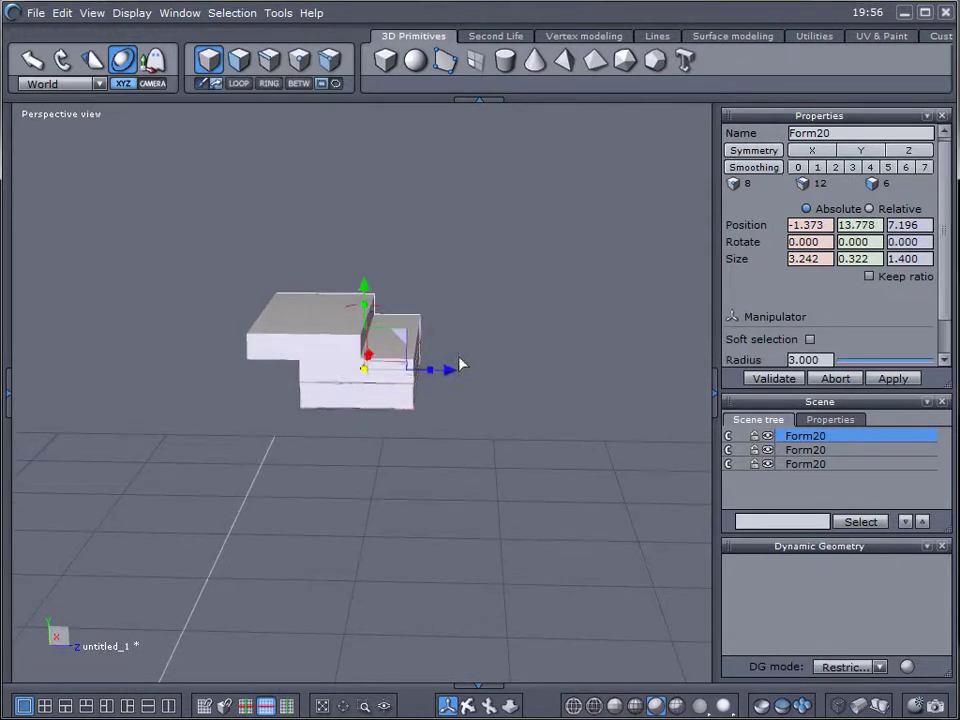
pyautogui.moveTo(459, 364); pyautogui.dragTo(495, 373)
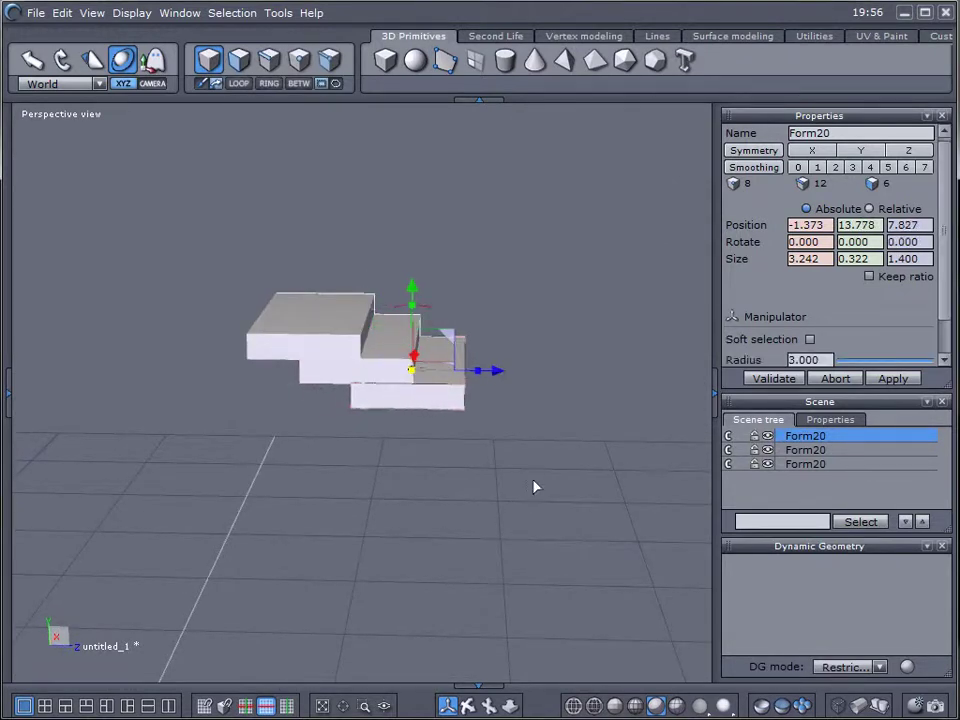
pyautogui.moveTo(545, 487); pyautogui.dragTo(293, 355, button='right')
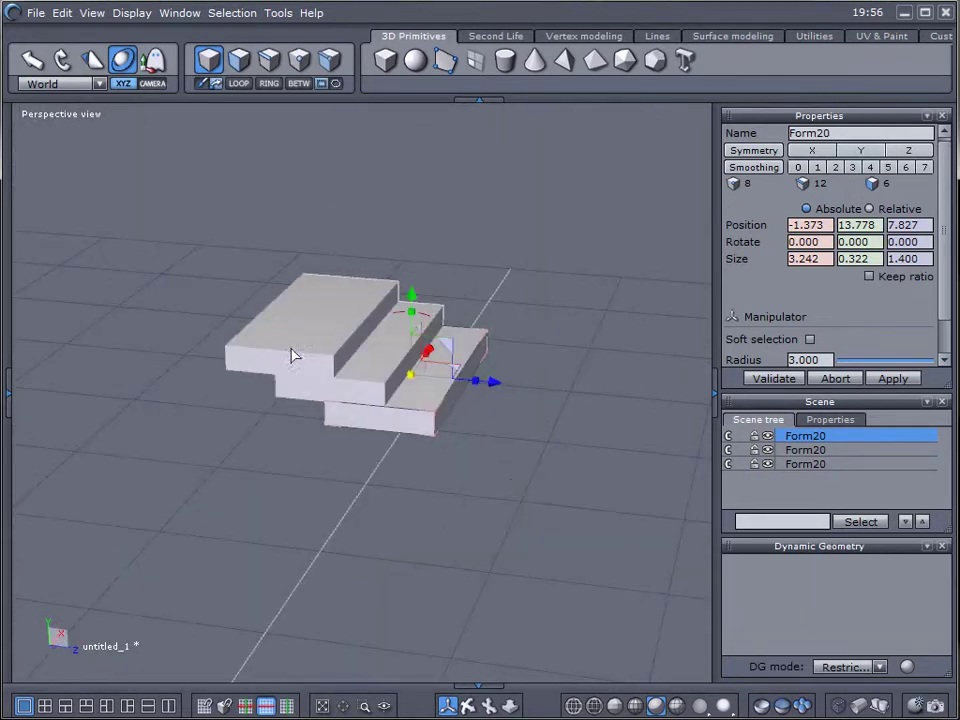
# Create a flat cylinder about 2.61 in diameter and 0.53 high above the steps, with 8 points per section and 8 sections
pyautogui.moveTo(458, 363); pyautogui.dragTo(432, 241, button='right')
pyautogui.click(505, 60)
pyautogui.click(515, 228)
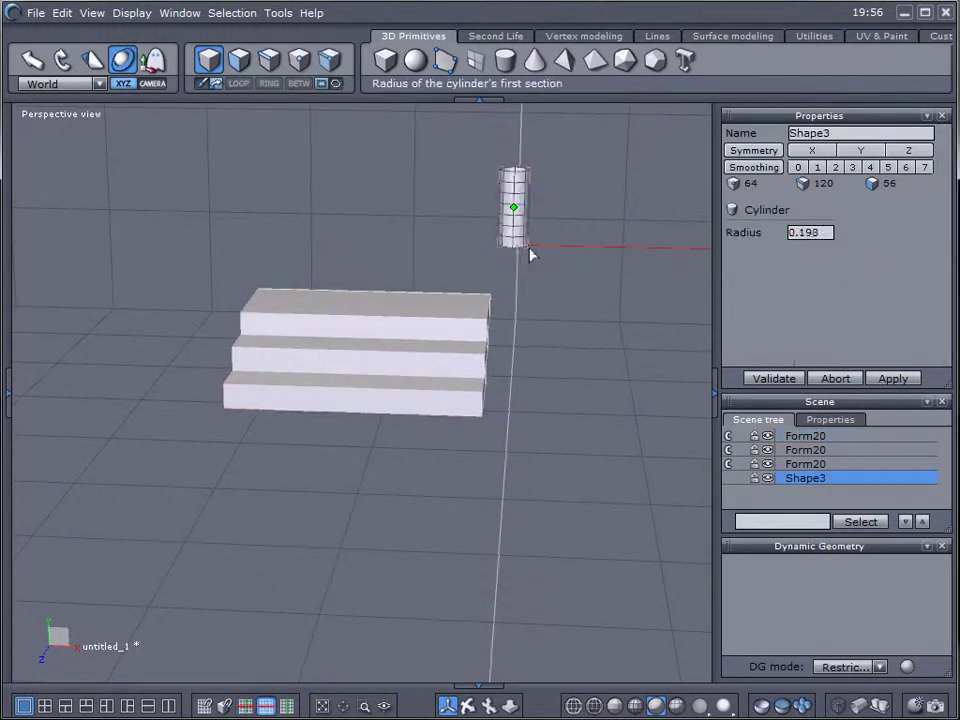
pyautogui.click(614, 262)
pyautogui.click(549, 215)
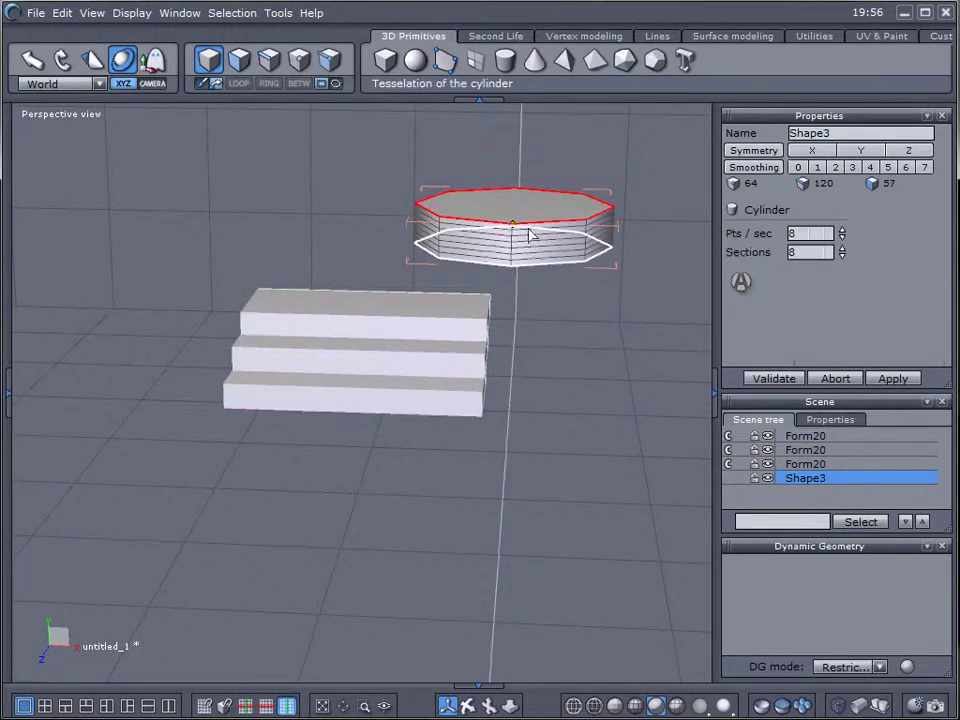
pyautogui.click(575, 290)
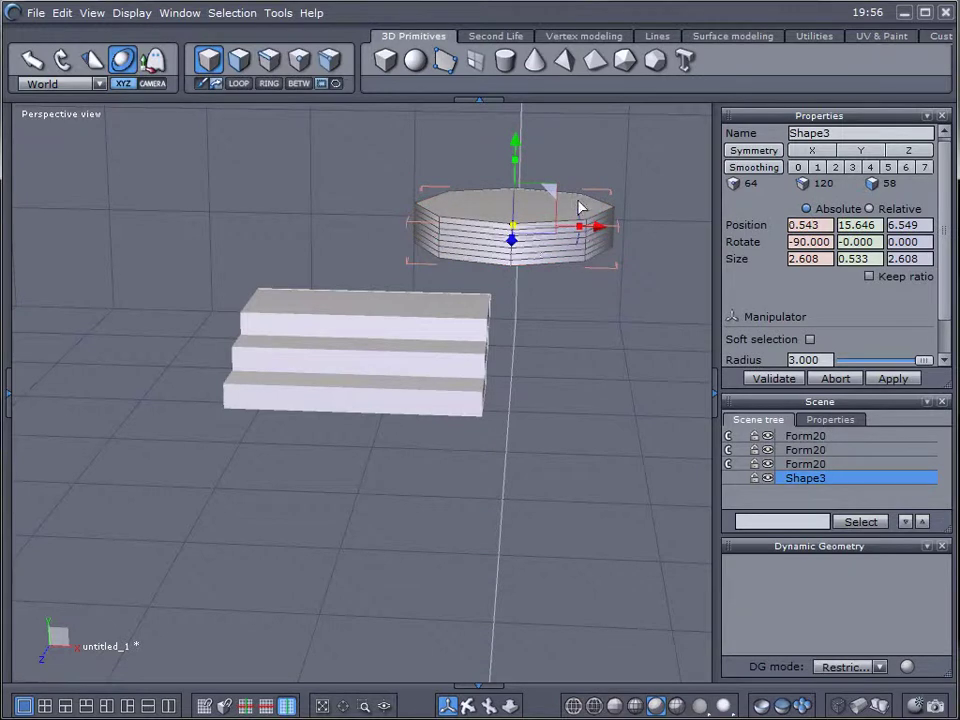
# Turn the cylinder upright to a Z rotation of -90° and place it as a wheel beside the steps at about Y 14.27, Z 6.23
pyautogui.moveTo(583, 216); pyautogui.dragTo(544, 321)
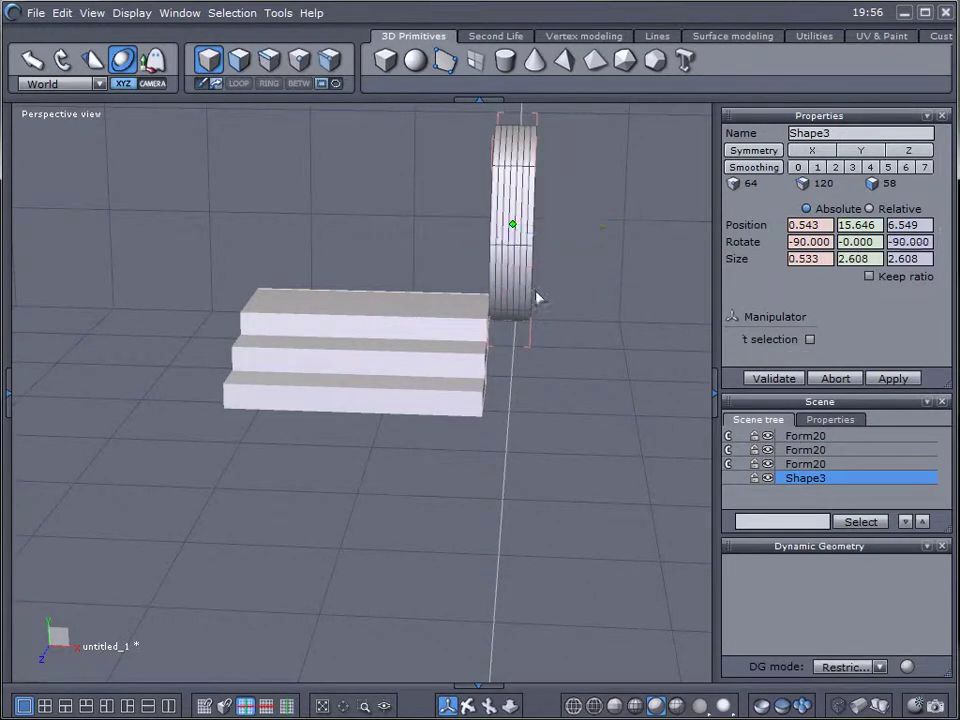
pyautogui.moveTo(540, 300); pyautogui.dragTo(369, 266, button='middle')
pyautogui.moveTo(369, 266); pyautogui.dragTo(340, 346)
pyautogui.moveTo(186, 418); pyautogui.dragTo(678, 426, button='middle')
pyautogui.moveTo(410, 287); pyautogui.dragTo(365, 283)
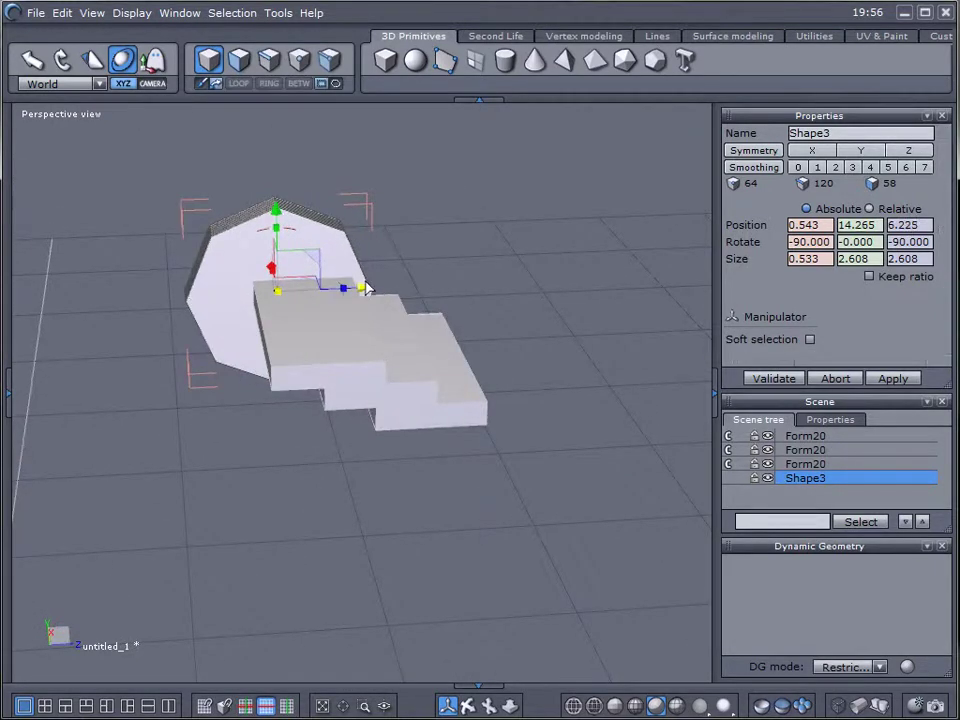
# Duplicate the wheel and move the copy along X to the opposite end of the steps
pyautogui.moveTo(152, 396); pyautogui.dragTo(494, 416, button='middle')
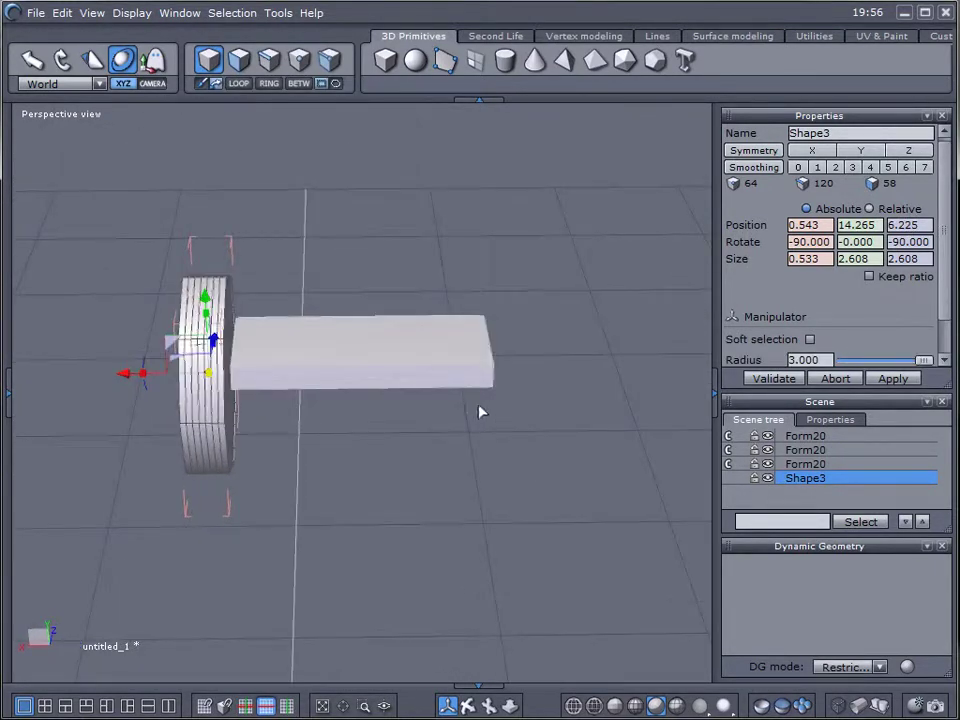
pyautogui.hotkey('ctrl', 'd')
pyautogui.moveTo(112, 374); pyautogui.dragTo(342, 378)
# Duplicate a wheel and reshape the copy into an axle of about 4.89 × 1.35 × 1.35 at X position about -1.33
pyautogui.hotkey('ctrl', 'd')
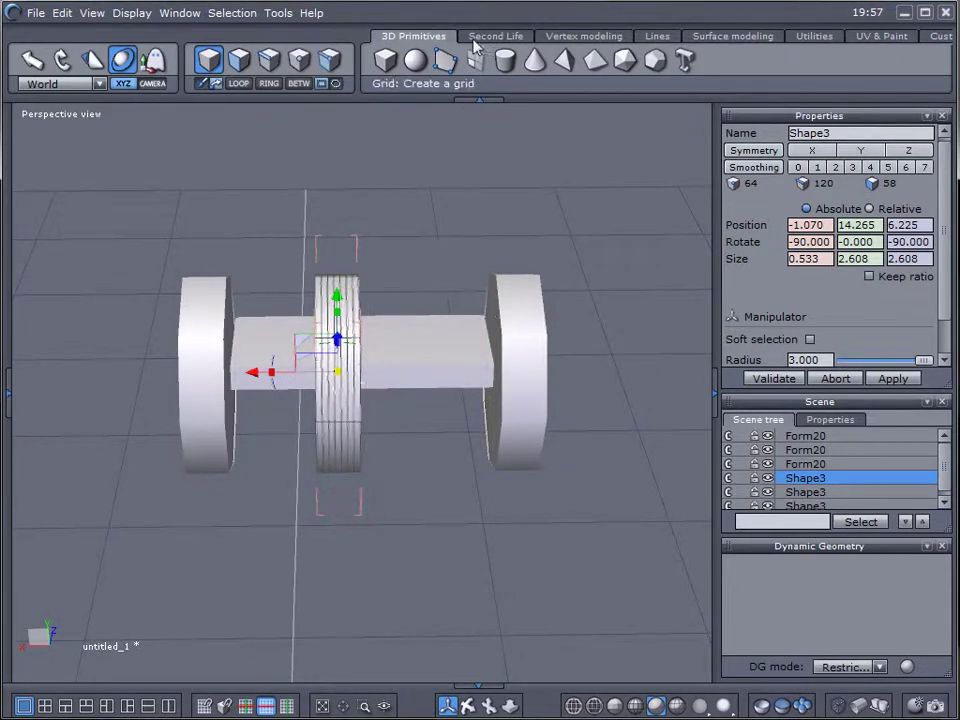
pyautogui.moveTo(338, 377); pyautogui.dragTo(271, 371)
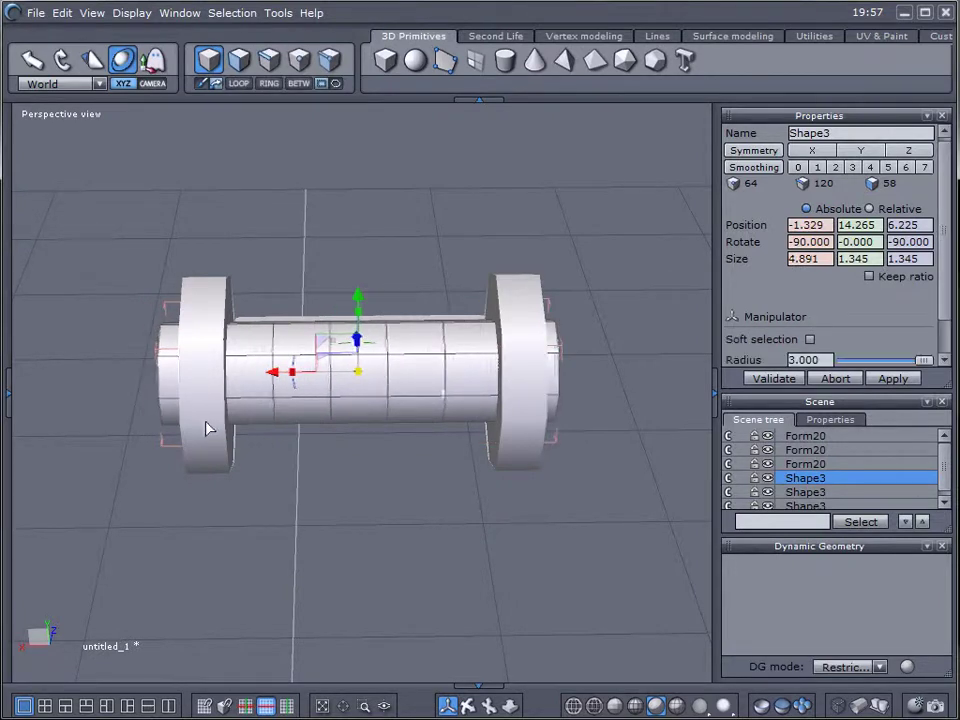
# Select the lowest step and resize it to about 2.24 wide in X and 4.69 deep in Z
pyautogui.moveTo(208, 426); pyautogui.dragTo(424, 438, button='middle')
pyautogui.click(260, 425)
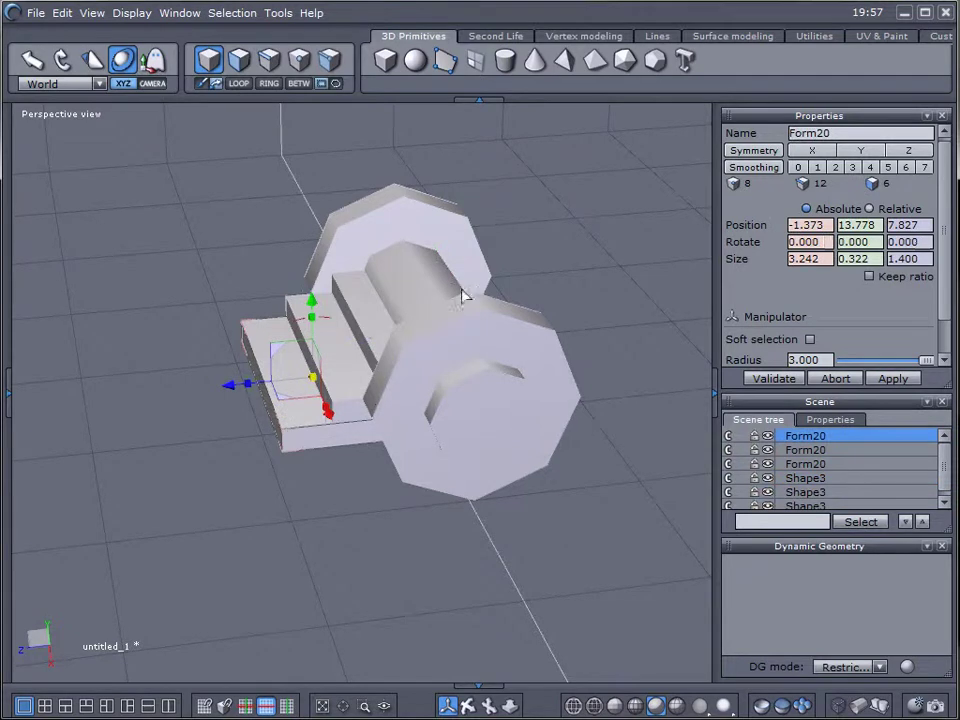
pyautogui.moveTo(248, 388); pyautogui.dragTo(92, 392)
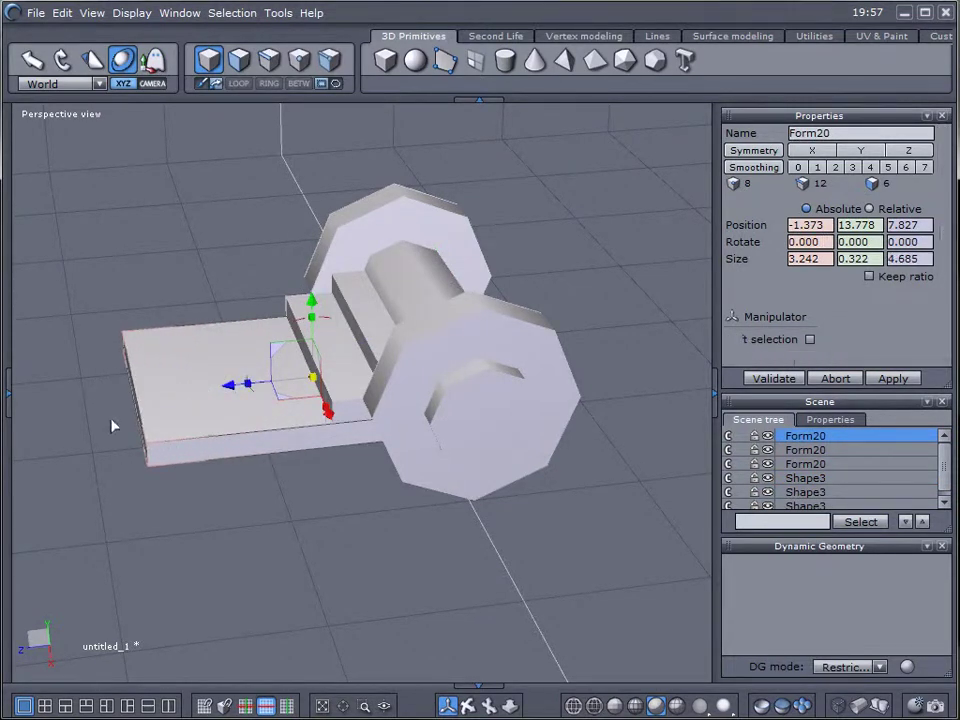
pyautogui.moveTo(114, 424); pyautogui.dragTo(437, 484, button='middle')
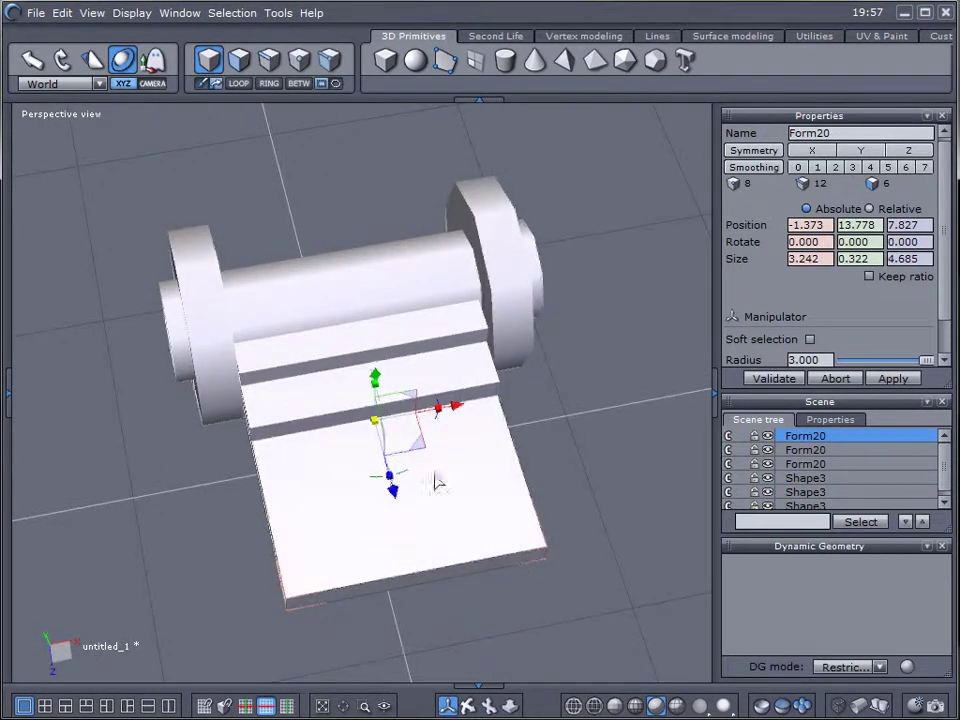
pyautogui.moveTo(440, 412)
pyautogui.mouseDown()
pyautogui.moveTo(418, 414)
pyautogui.moveTo(448, 406)
pyautogui.mouseUp()
pyautogui.hotkey('ctrl', 'z')
pyautogui.moveTo(572, 467); pyautogui.dragTo(295, 300, button='middle')
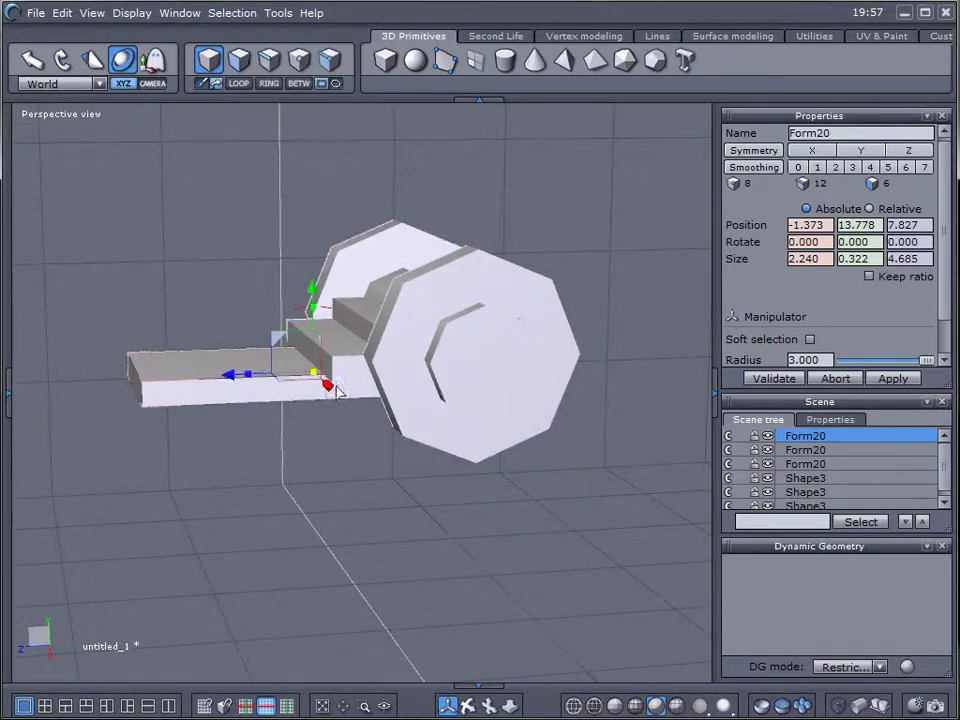
pyautogui.moveTo(337, 391); pyautogui.dragTo(546, 426, button='middle')
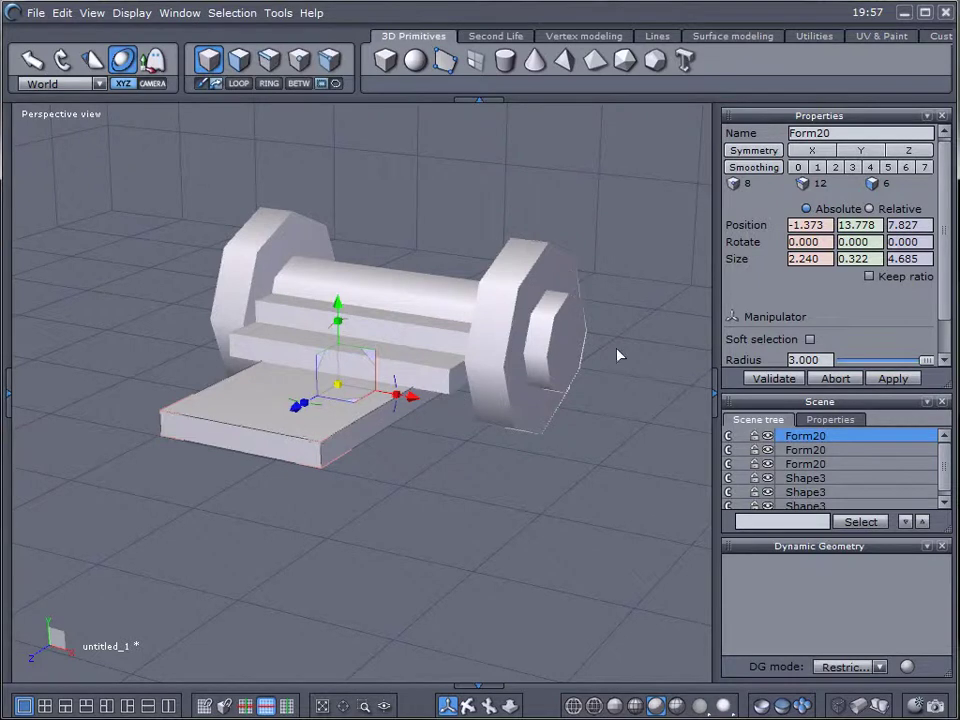
pyautogui.moveTo(618, 355); pyautogui.dragTo(497, 400, button='middle')
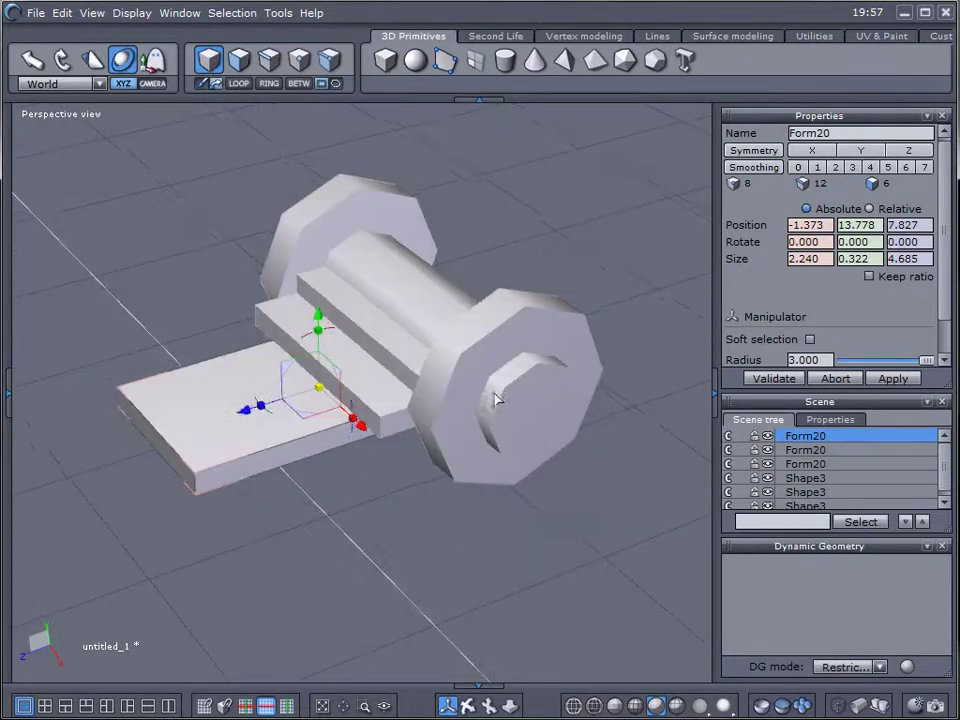
# Create a second cylinder about 1.79 in diameter and 4.57 tall near the wheel on the positive X side
pyautogui.click(505, 60)
pyautogui.click(533, 179)
pyautogui.click(593, 183)
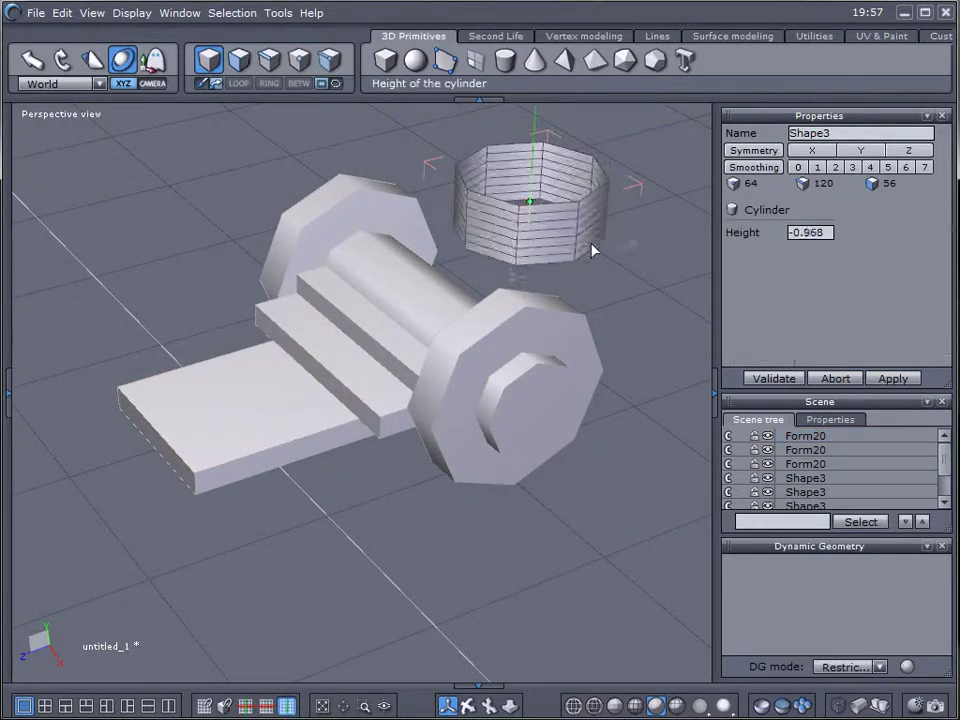
pyautogui.click(614, 462)
pyautogui.moveTo(614, 462); pyautogui.dragTo(596, 503, button='middle')
pyautogui.click(526, 496)
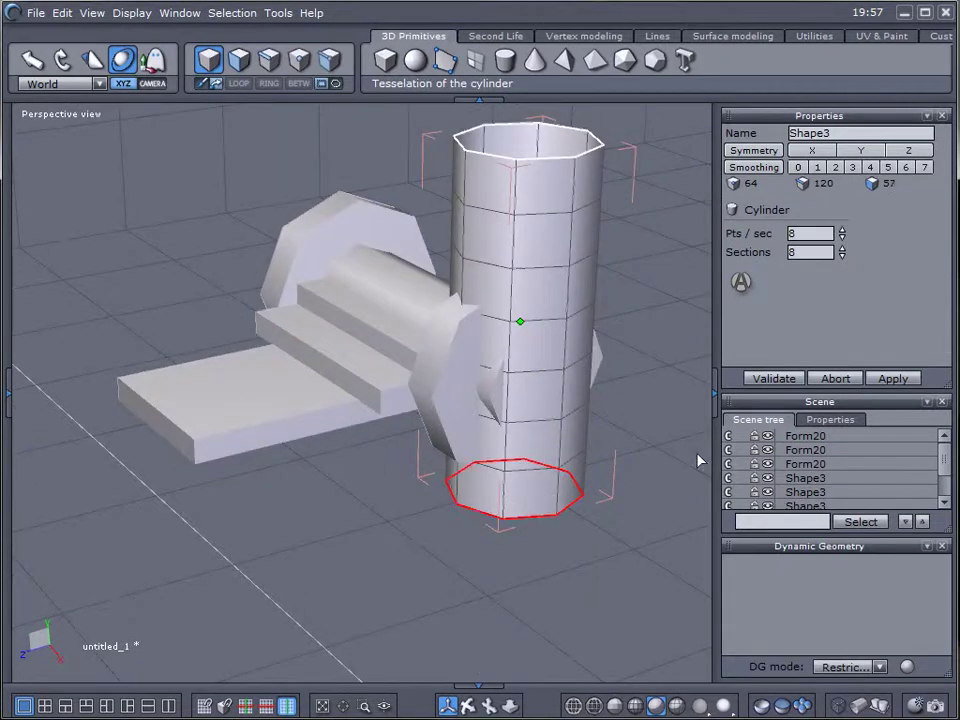
# Set the tall cylinder's tessellation to 24 points per section and 24 sections, and validate it
pyautogui.write('24')
pyautogui.press('Tab')
pyautogui.write('24')
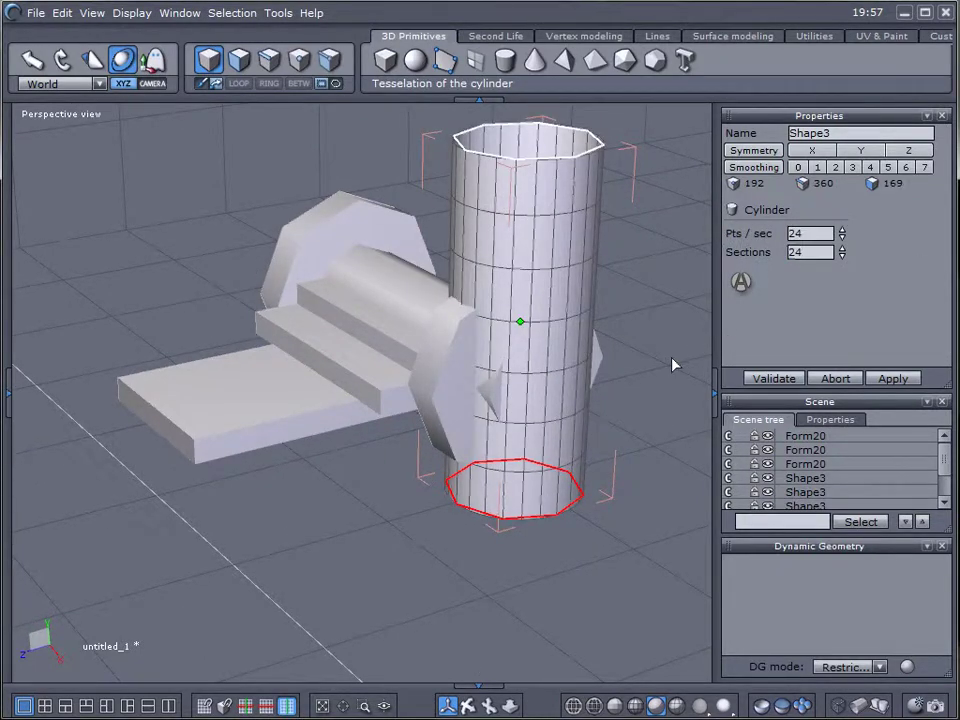
pyautogui.press('Return')
pyautogui.moveTo(617, 420); pyautogui.dragTo(643, 412, button='middle')
pyautogui.press('space')
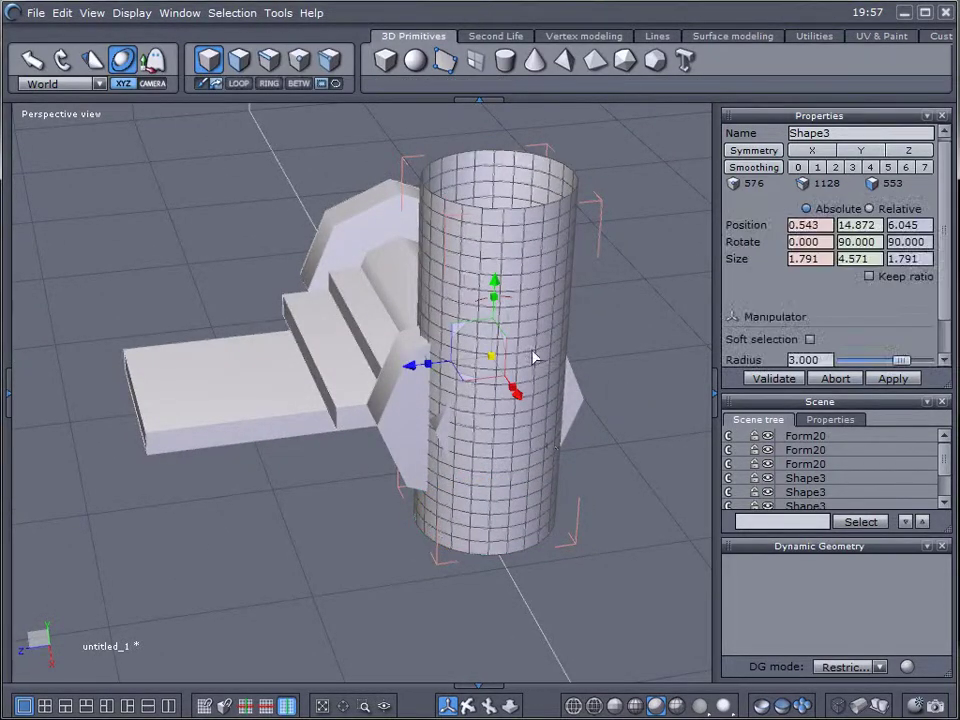
# Rotate the tall cylinder 90° to lie along the Z axis and move it between the wheels to about X -1.419, Y 14.860
pyautogui.moveTo(510, 299); pyautogui.dragTo(567, 349)
pyautogui.moveTo(393, 459); pyautogui.dragTo(632, 327, button='middle')
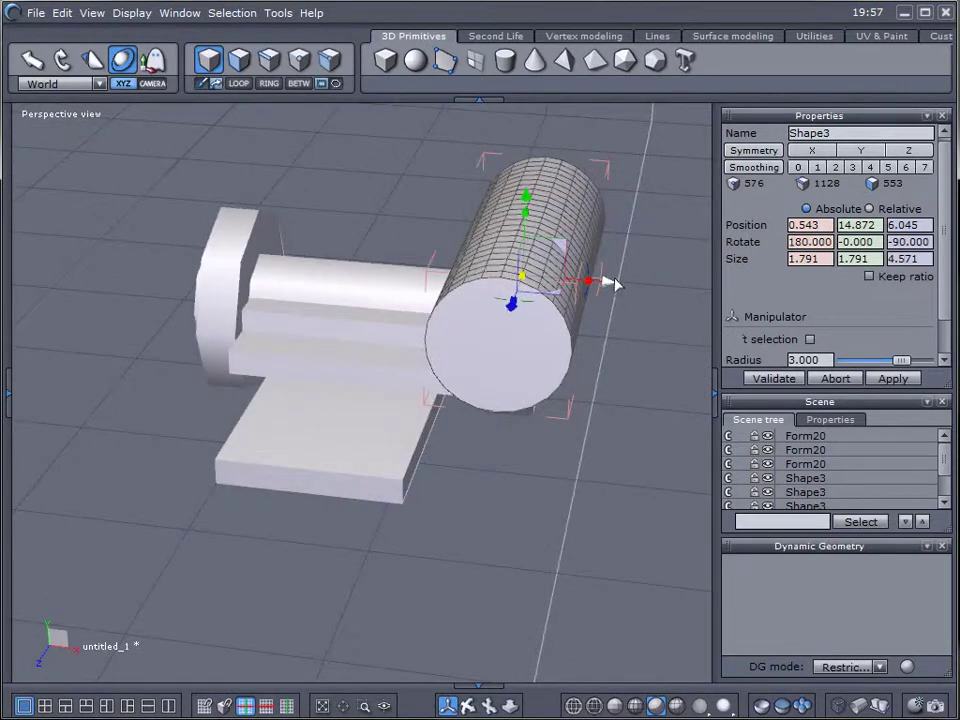
pyautogui.moveTo(610, 284); pyautogui.dragTo(465, 272)
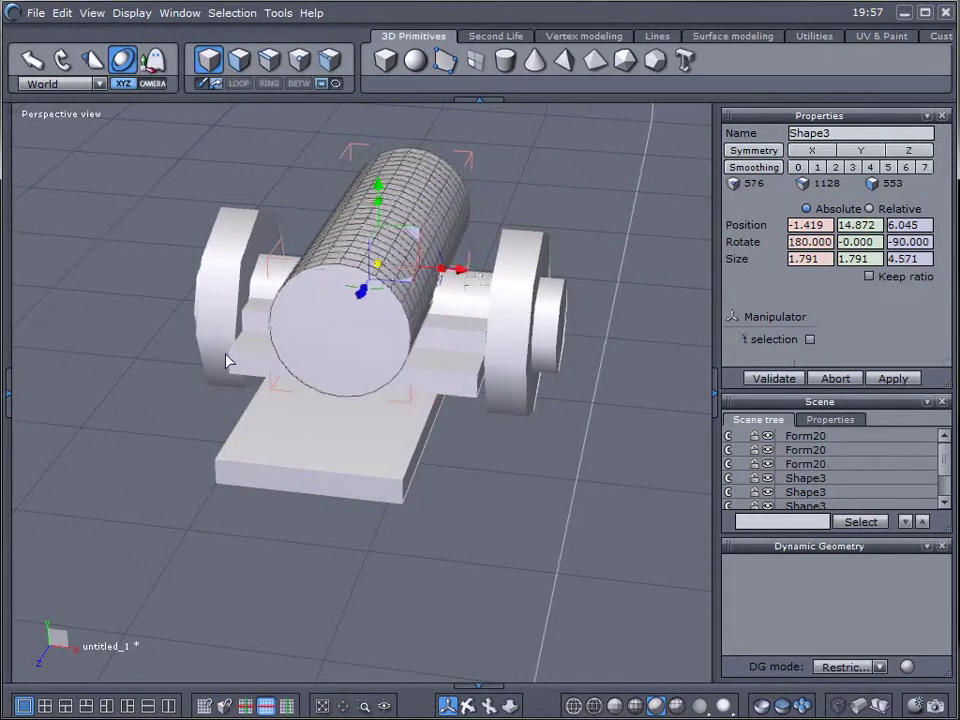
pyautogui.moveTo(227, 361); pyautogui.dragTo(589, 332, button='middle')
pyautogui.moveTo(335, 207)
pyautogui.mouseDown()
pyautogui.moveTo(336, 163)
pyautogui.moveTo(332, 216)
pyautogui.mouseUp()
# Examine how the horizontal cylinder sits on the wheels, axle and steps from the front, back and side, near and far
pyautogui.moveTo(332, 216); pyautogui.dragTo(253, 347, button='middle')
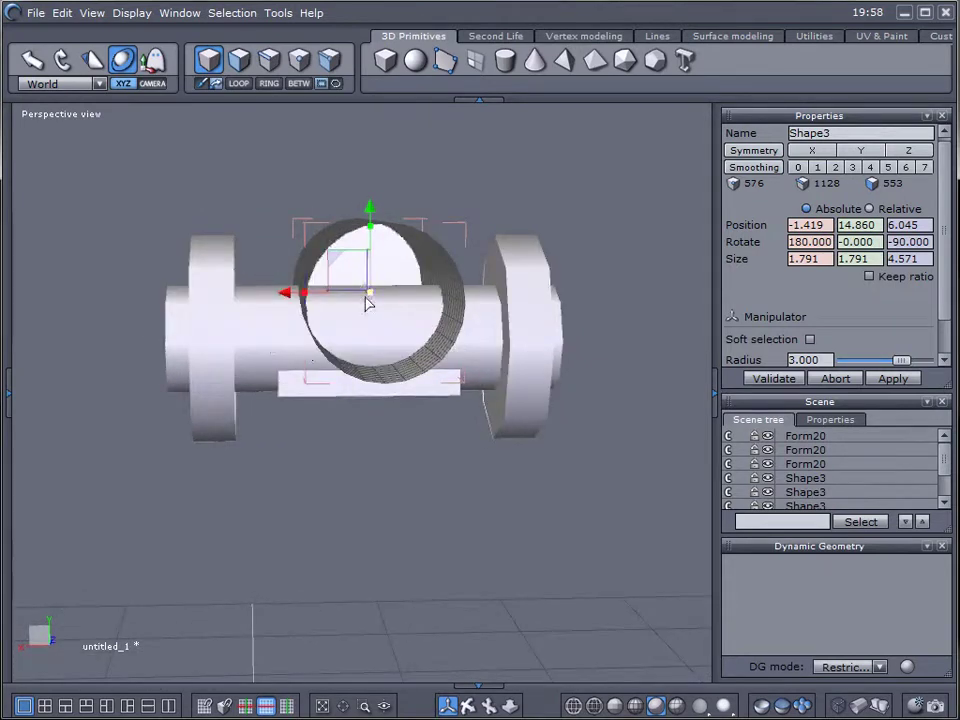
pyautogui.moveTo(405, 290); pyautogui.dragTo(290, 283, button='middle')
pyautogui.moveTo(510, 373); pyautogui.dragTo(481, 431, button='middle')
pyautogui.scroll(3, 347, 411)
pyautogui.scroll(-4, 481, 431)
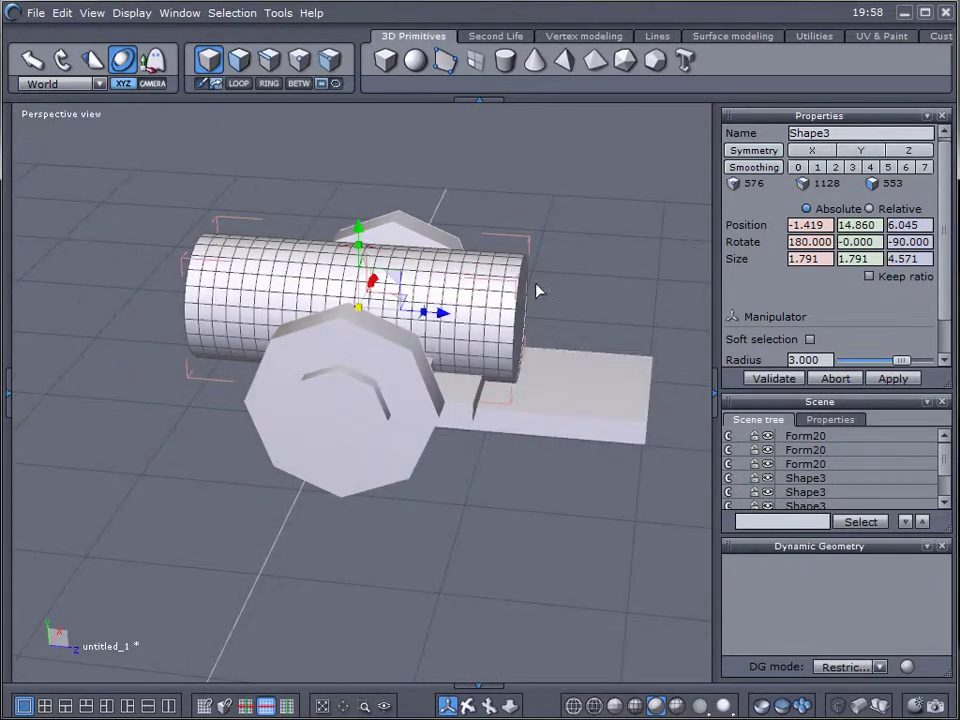
pyautogui.scroll(2, 533, 380)
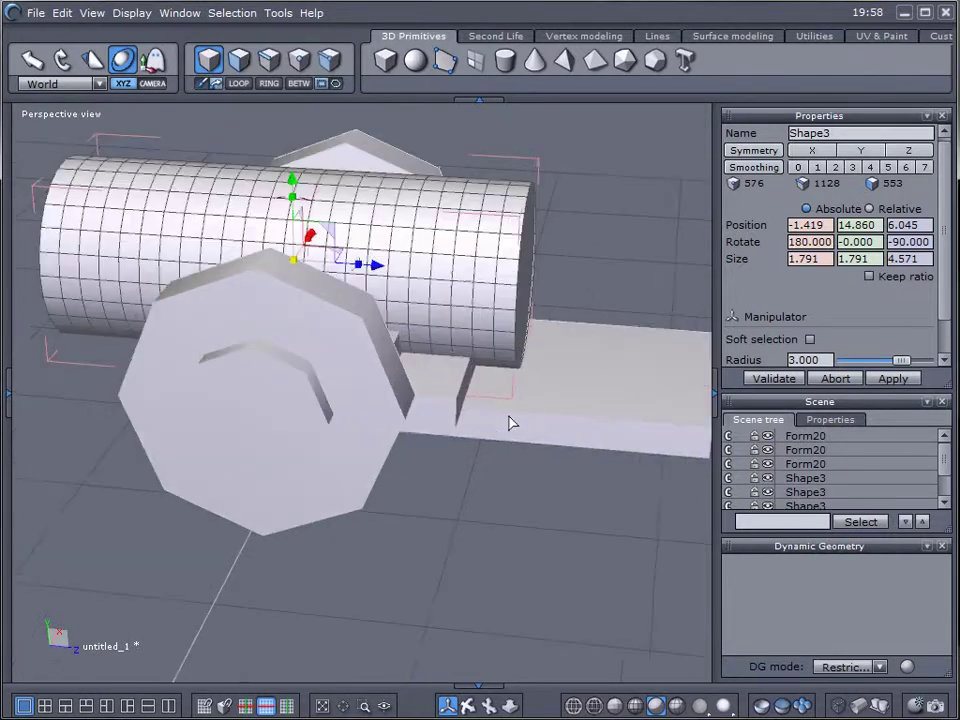
pyautogui.scroll(-2, 503, 423)
pyautogui.moveTo(505, 422); pyautogui.dragTo(450, 218, button='middle')
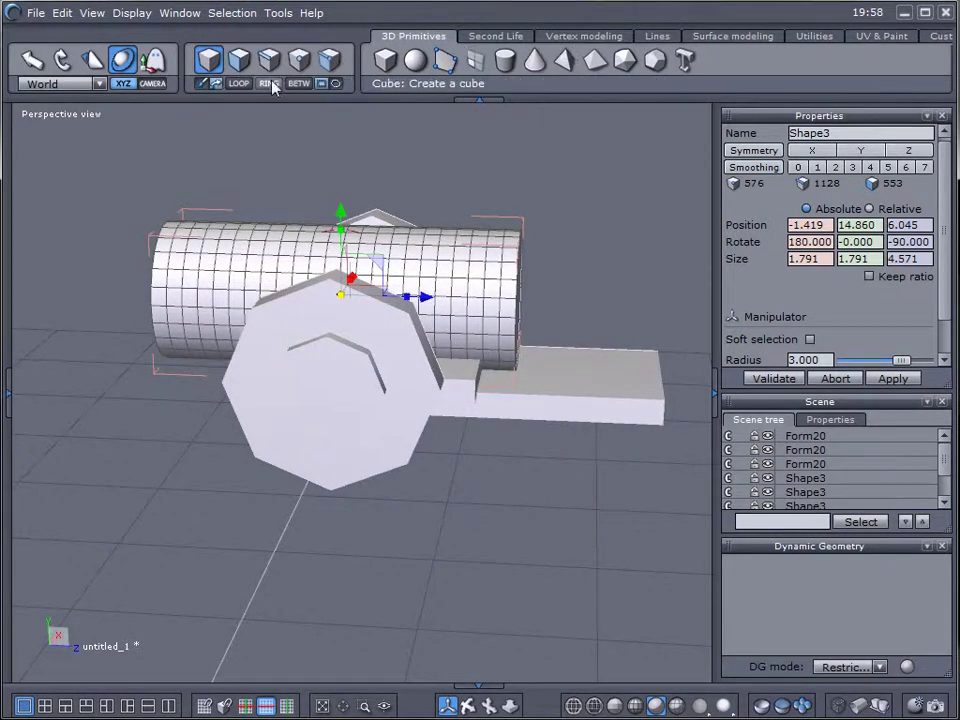
pyautogui.moveTo(323, 302); pyautogui.dragTo(62, 226, button='middle')
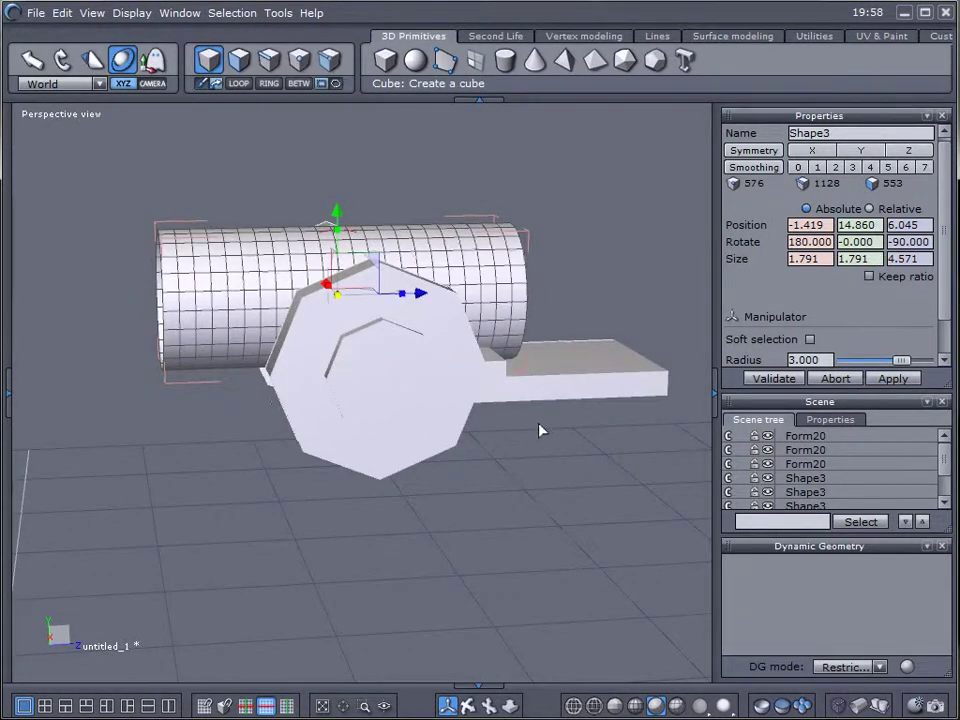